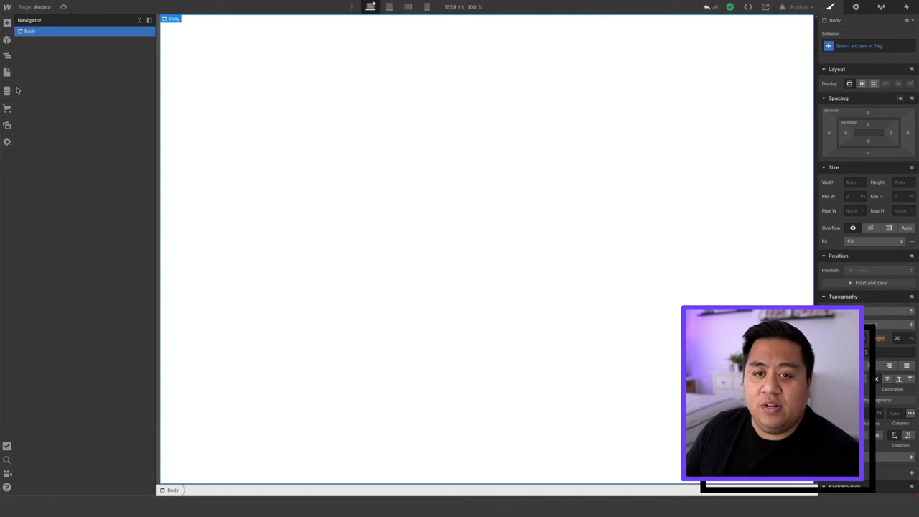
Open the Add Classes item in the CMS Docs collection and compare its Slug and URL fields
{"action": "left_click", "coordinate": [7, 91]}
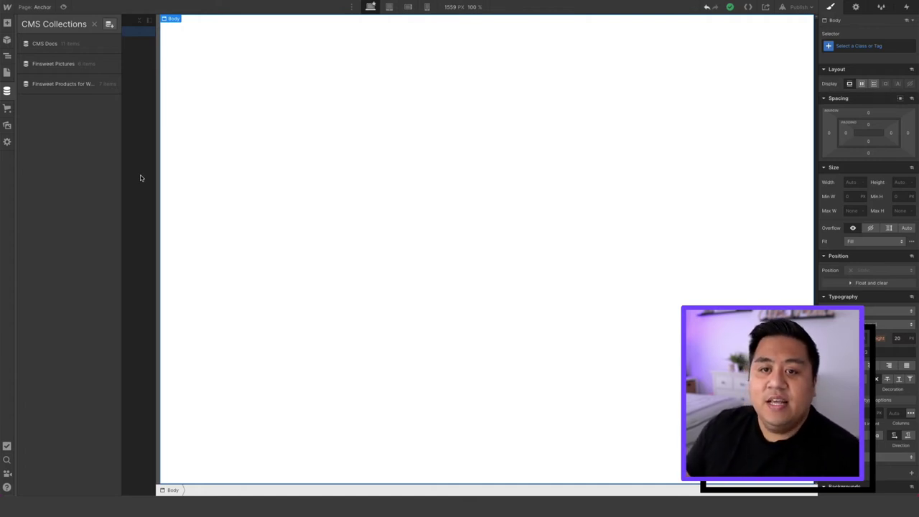
{"action": "left_click", "coordinate": [63, 48]}
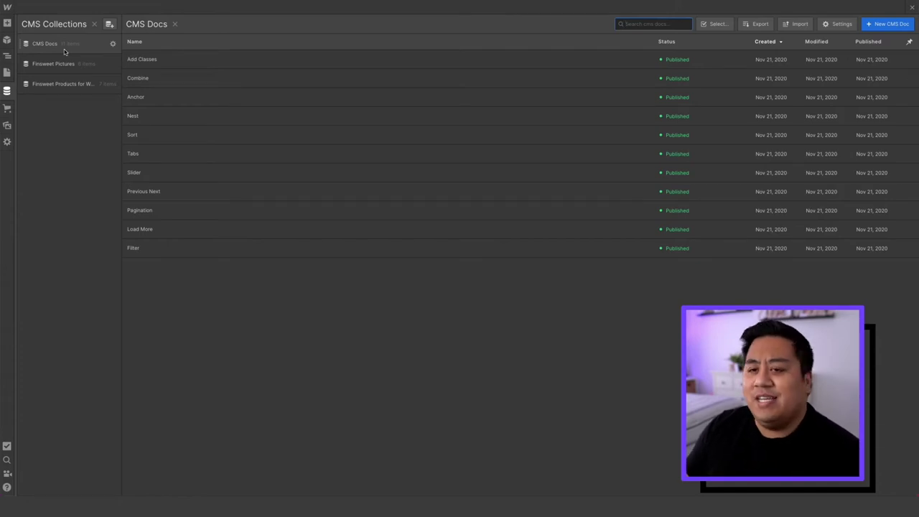
{"action": "left_click", "coordinate": [154, 62]}
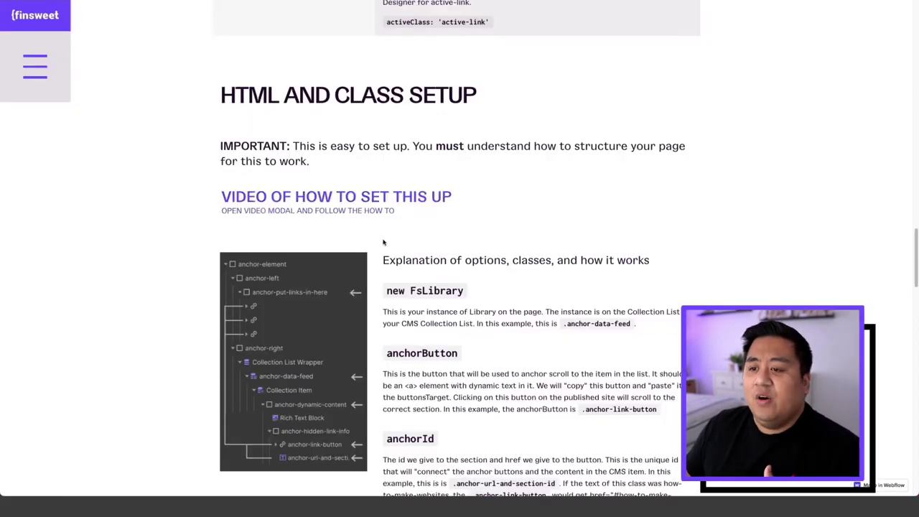
{"action": "scroll", "coordinate": [383, 242], "scroll_direction": "up", "scroll_amount": 20}
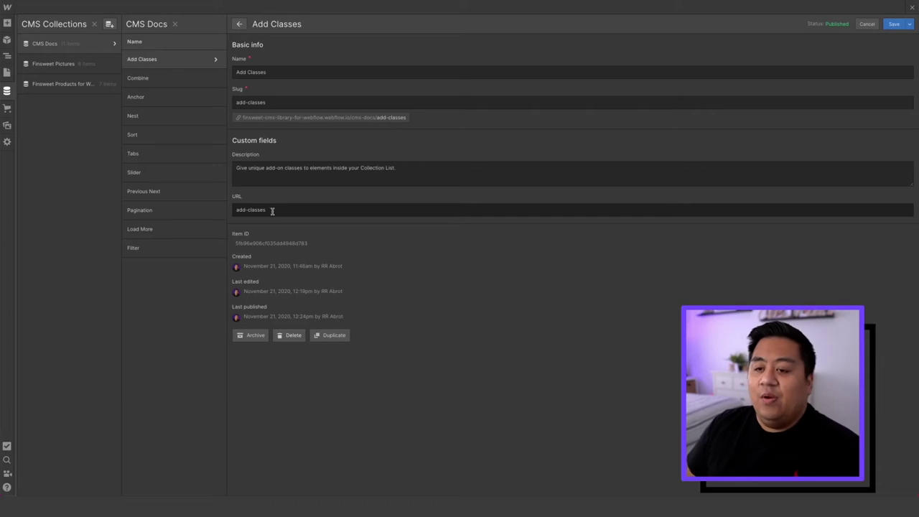
{"action": "left_click_drag", "start_coordinate": [270, 102], "coordinate": [234, 102]}
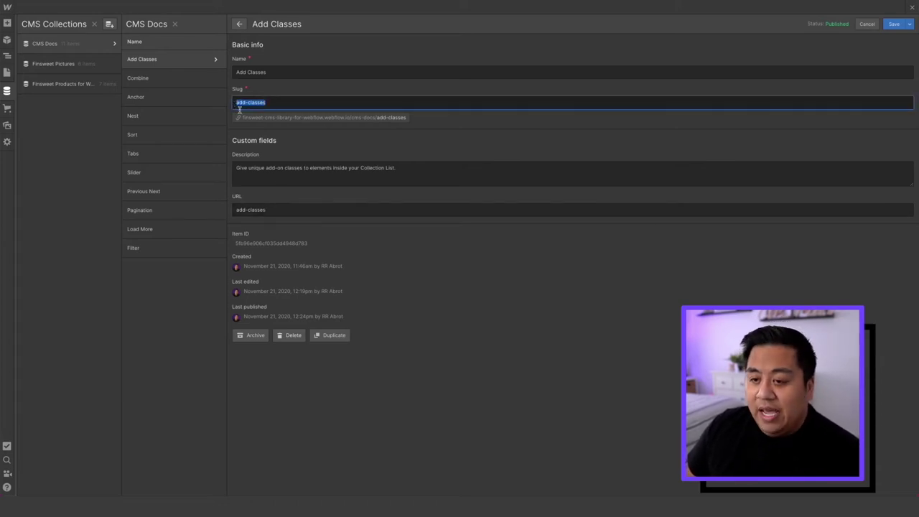
{"action": "left_click", "coordinate": [273, 213]}
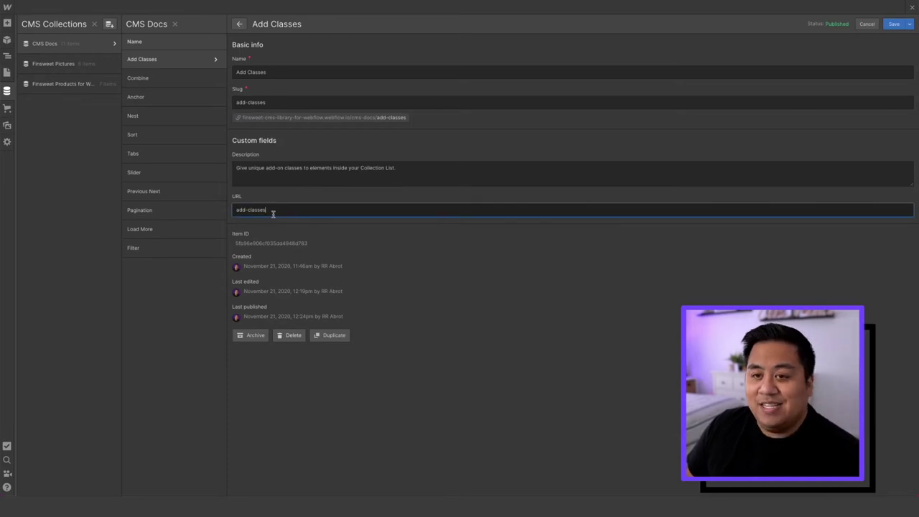
Go through the Combine, Anchor, Nest and Previous Next items, compare Previous Next's slug with its URL field, and save that item
{"action": "left_click", "coordinate": [168, 81]}
{"action": "left_click", "coordinate": [167, 102]}
{"action": "left_click", "coordinate": [170, 122]}
{"action": "left_click", "coordinate": [156, 192]}
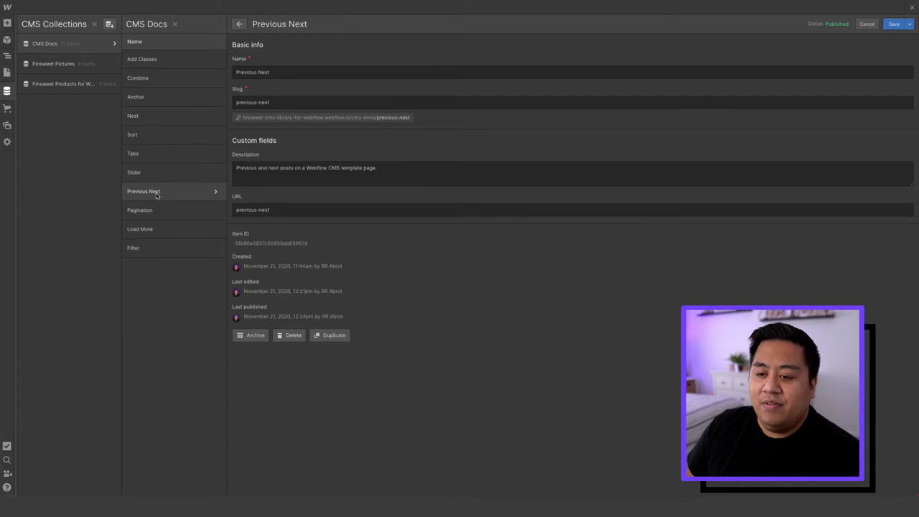
{"action": "left_click_drag", "start_coordinate": [280, 102], "coordinate": [233, 102]}
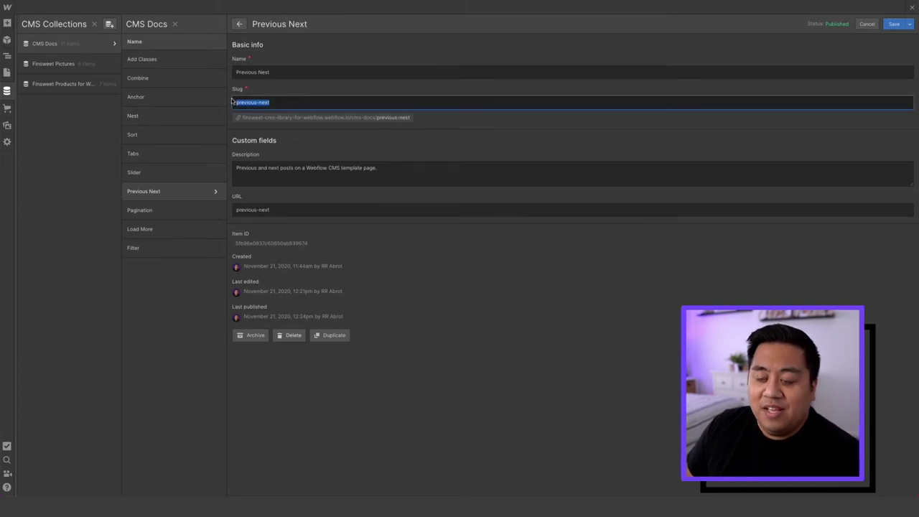
{"action": "left_click", "coordinate": [293, 209]}
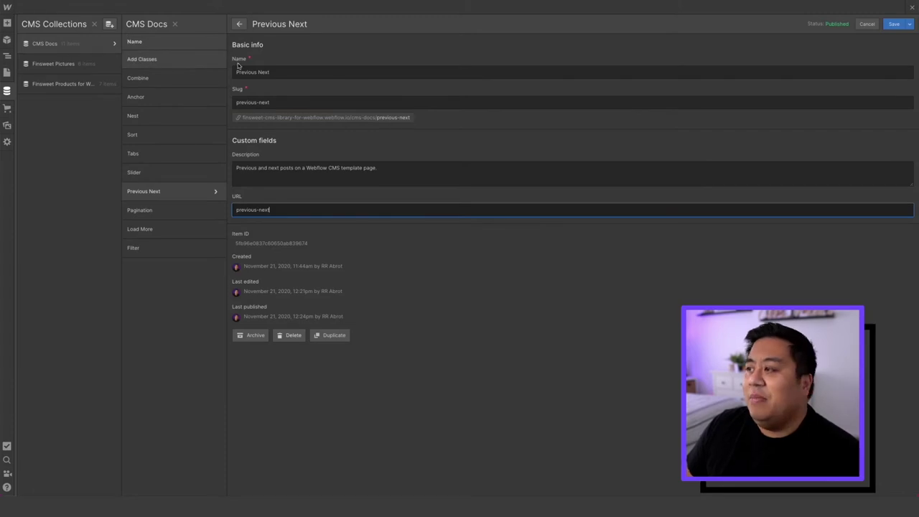
{"action": "left_click", "coordinate": [893, 24]}
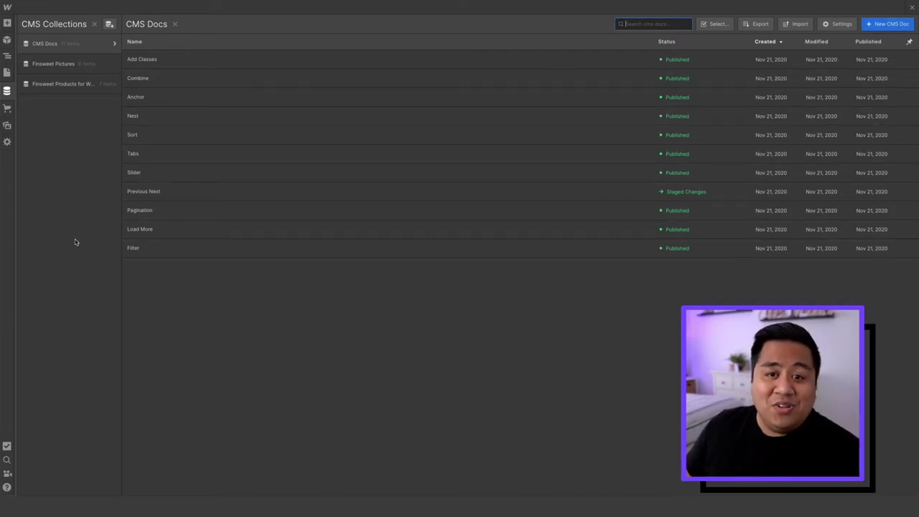
Return to the Anchor page canvas, add a Section to the body and assign it the existing "section" class
{"action": "left_click", "coordinate": [9, 72]}
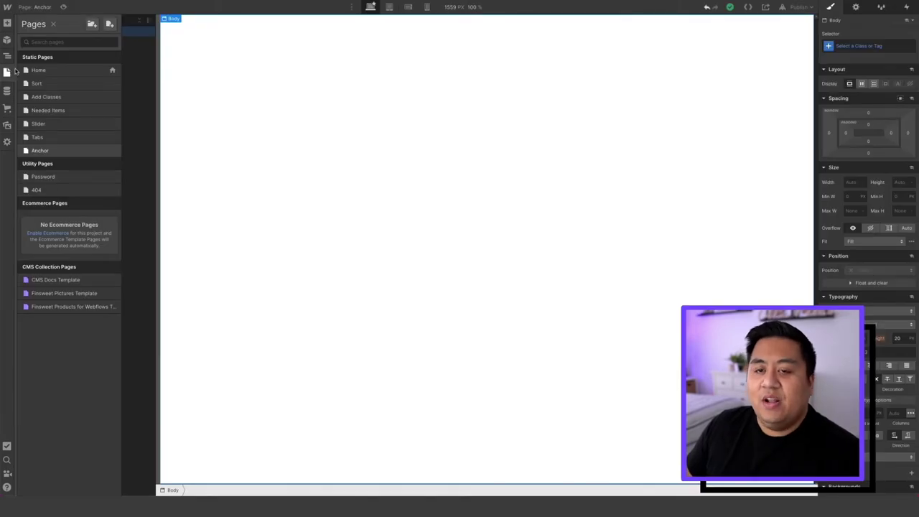
{"action": "left_click", "coordinate": [140, 76]}
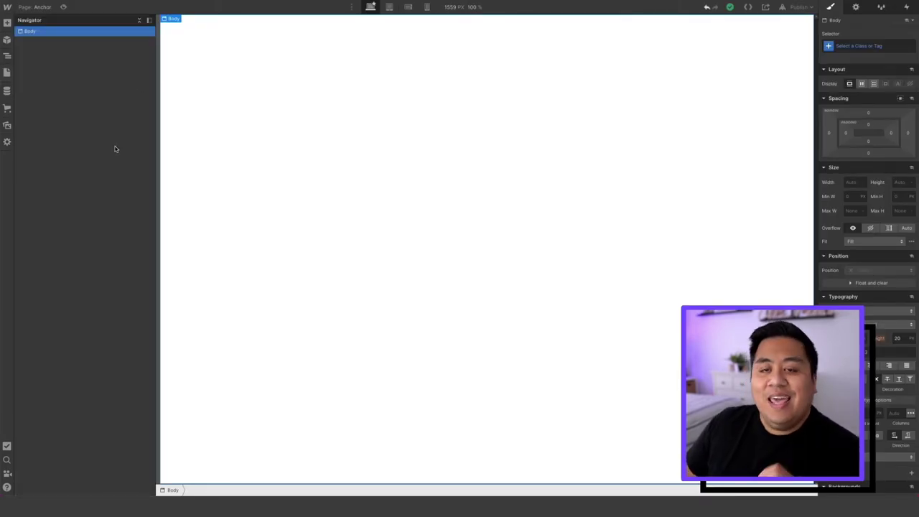
{"action": "left_click", "coordinate": [7, 23]}
{"action": "left_click_drag", "start_coordinate": [31, 116], "coordinate": [351, 96]}
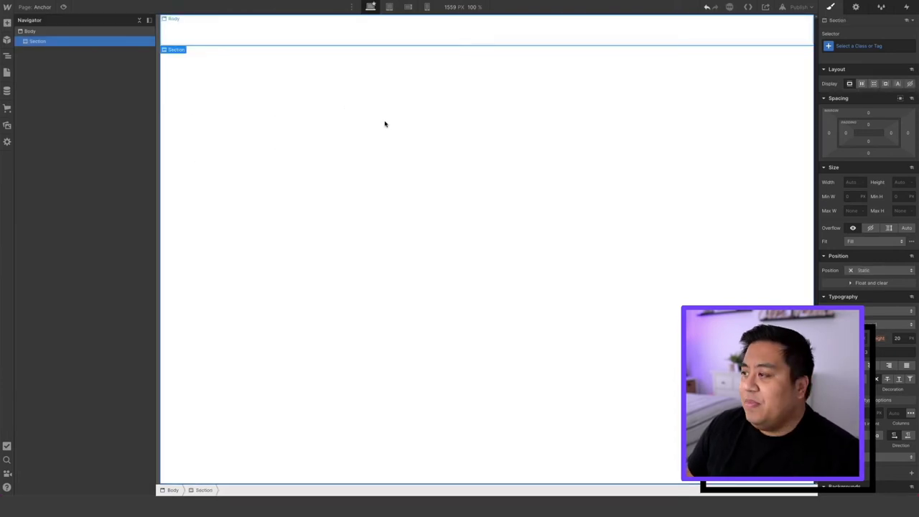
{"action": "left_click", "coordinate": [867, 43]}
{"action": "type", "text": "section"}
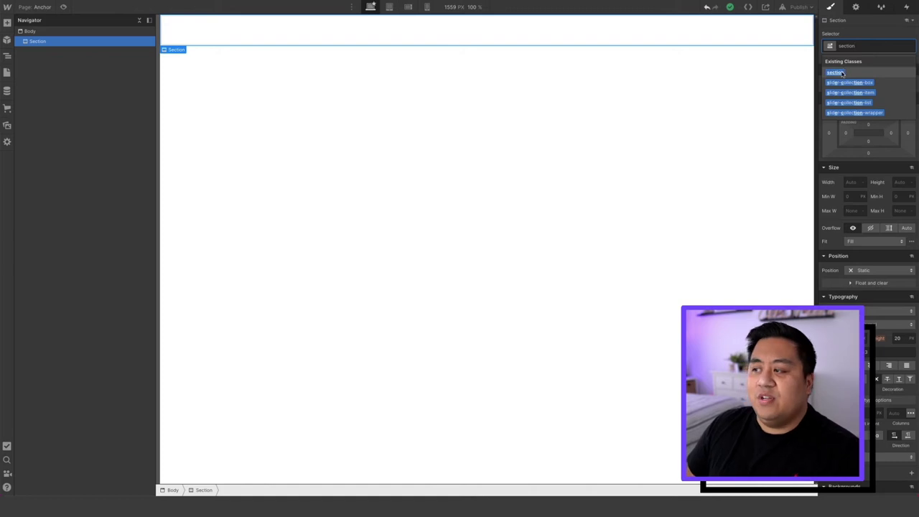
{"action": "left_click", "coordinate": [843, 72]}
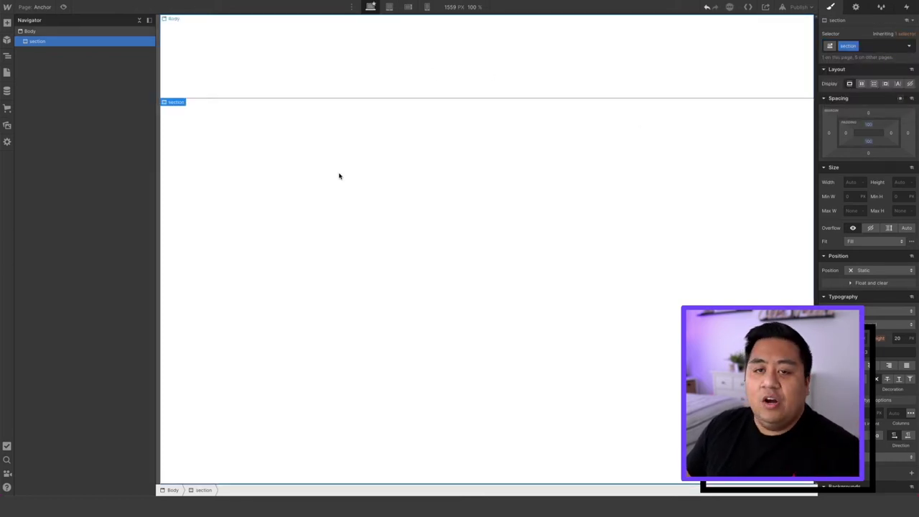
Add a Container inside the section and assign it the "container" class
{"action": "left_click", "coordinate": [6, 23]}
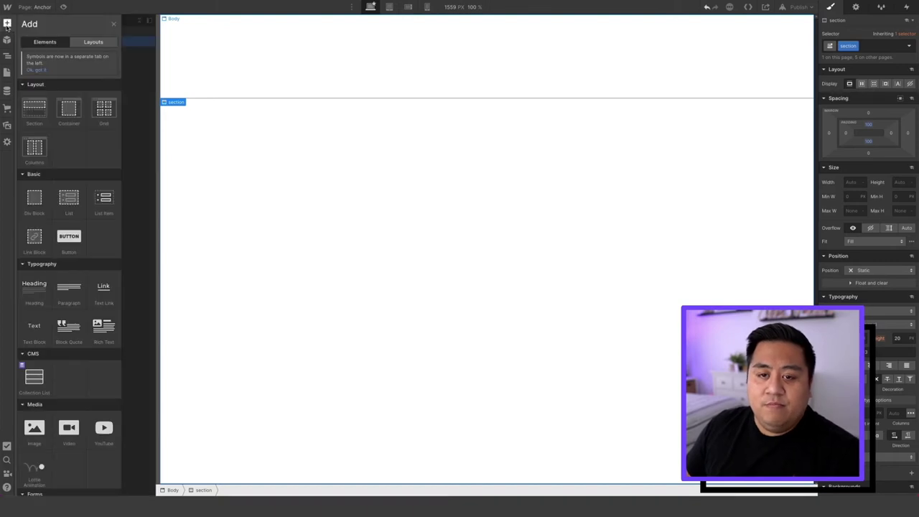
{"action": "left_click_drag", "start_coordinate": [69, 109], "coordinate": [332, 68]}
{"action": "left_click", "coordinate": [855, 48]}
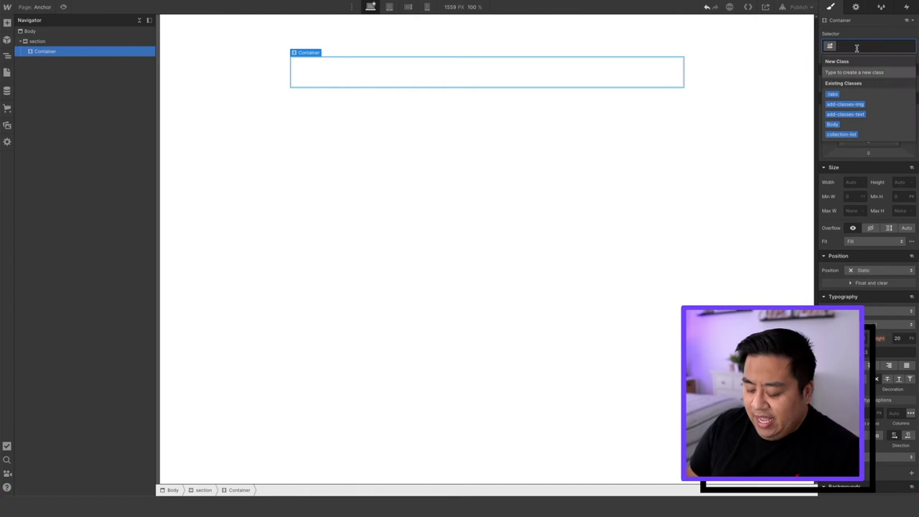
{"action": "type", "text": "container"}
{"action": "key", "text": "Return"}
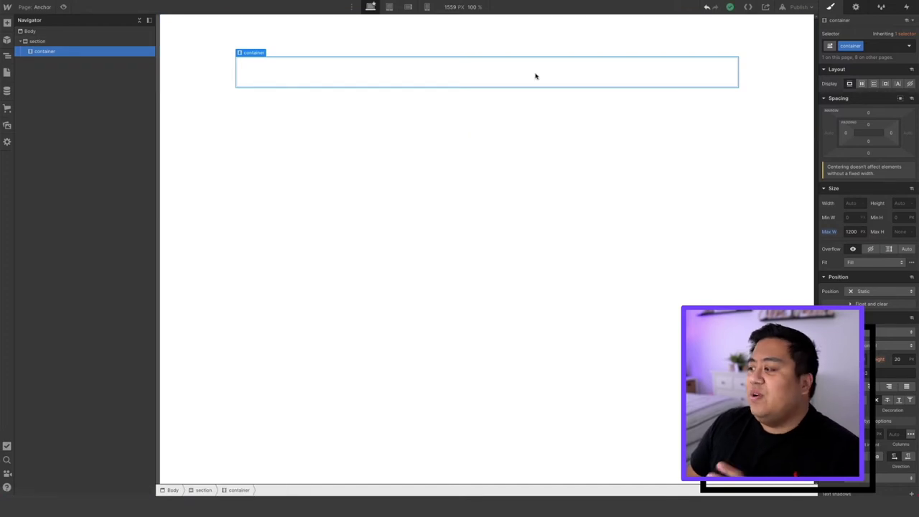
Add a "flex" combo class to the container and set it to a flex layout with children aligned to the start
{"action": "left_click", "coordinate": [869, 47]}
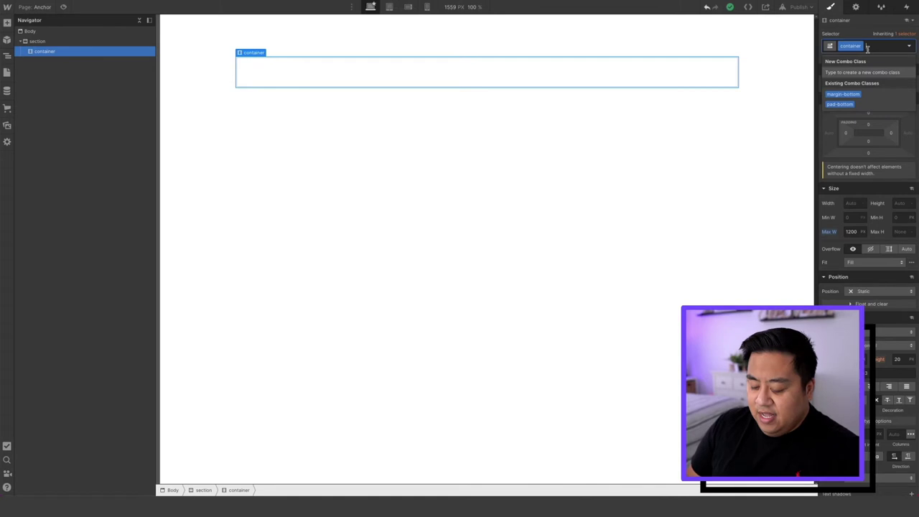
{"action": "type", "text": "fle"}
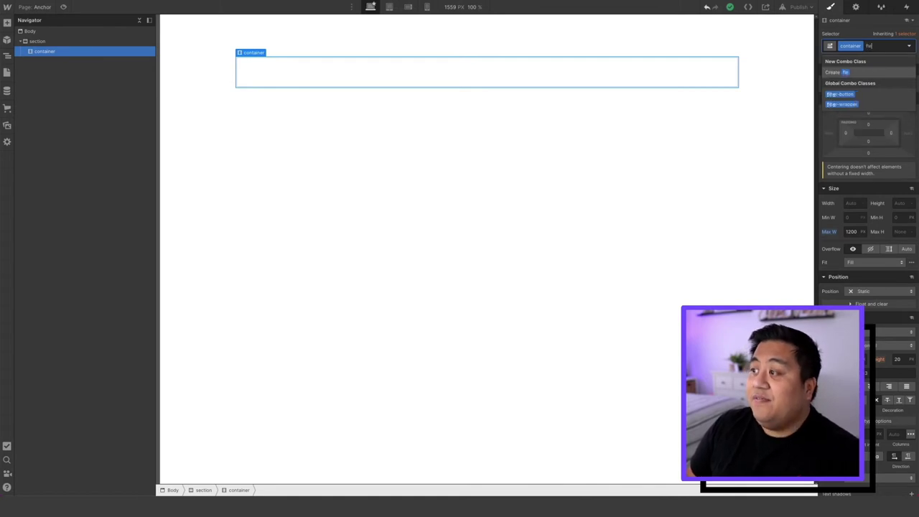
{"action": "type", "text": "x"}
{"action": "key", "text": "Return"}
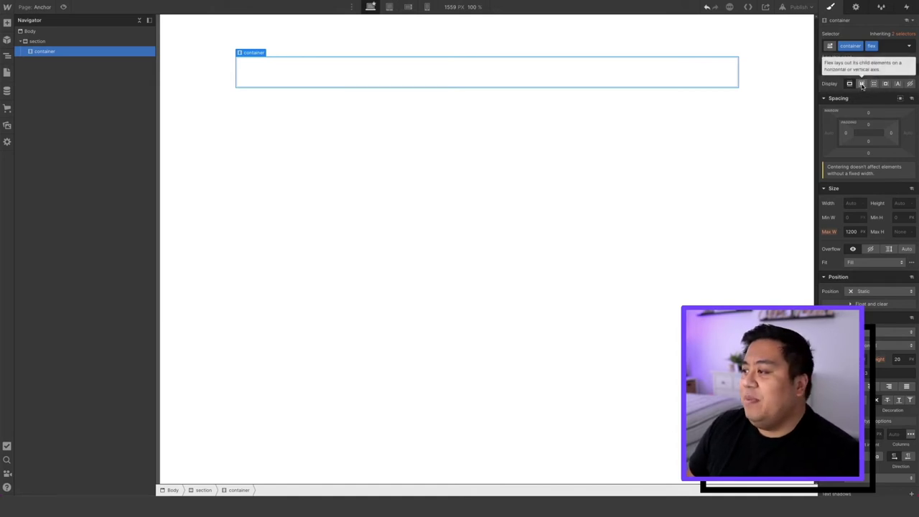
{"action": "left_click", "coordinate": [862, 84]}
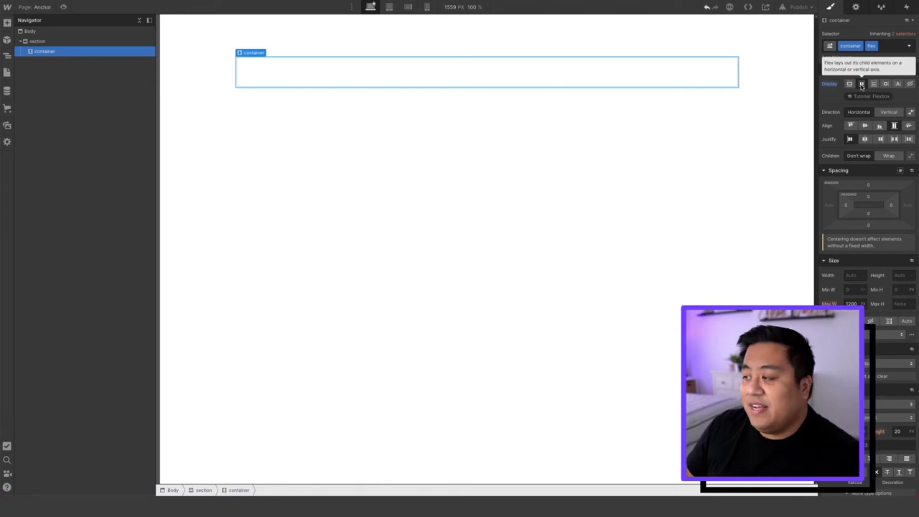
{"action": "left_click", "coordinate": [851, 127]}
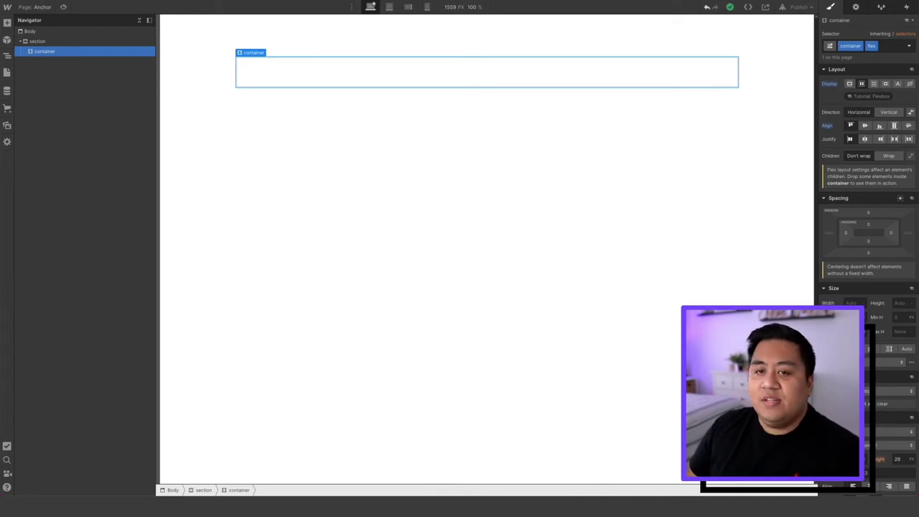
Add a Div Block inside the container and give it a new class named "left-side"
{"action": "left_click", "coordinate": [7, 23]}
{"action": "left_click_drag", "start_coordinate": [35, 196], "coordinate": [252, 78]}
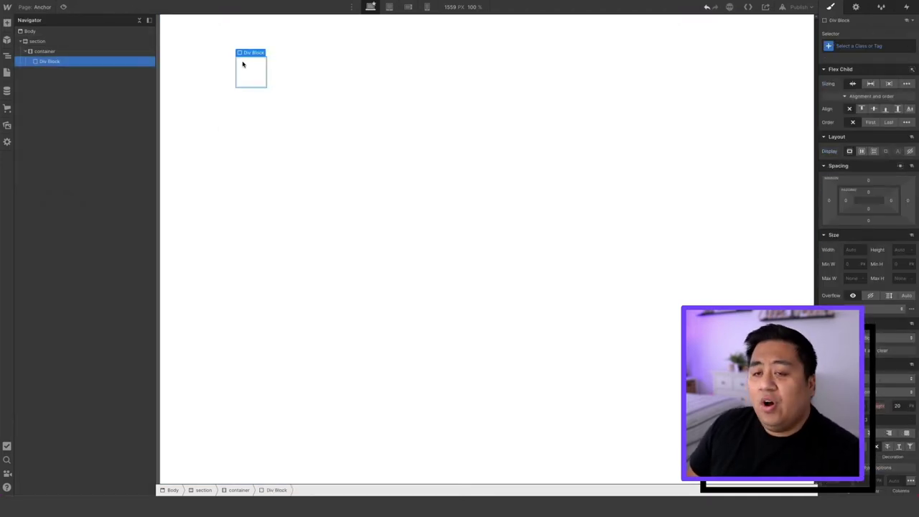
{"action": "left_click", "coordinate": [872, 45]}
{"action": "type", "text": "left-side"}
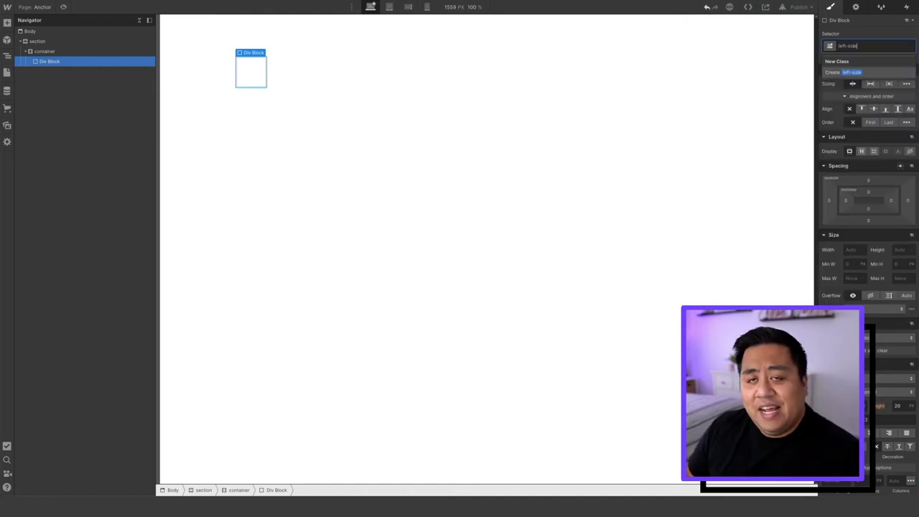
{"action": "key", "text": "Return"}
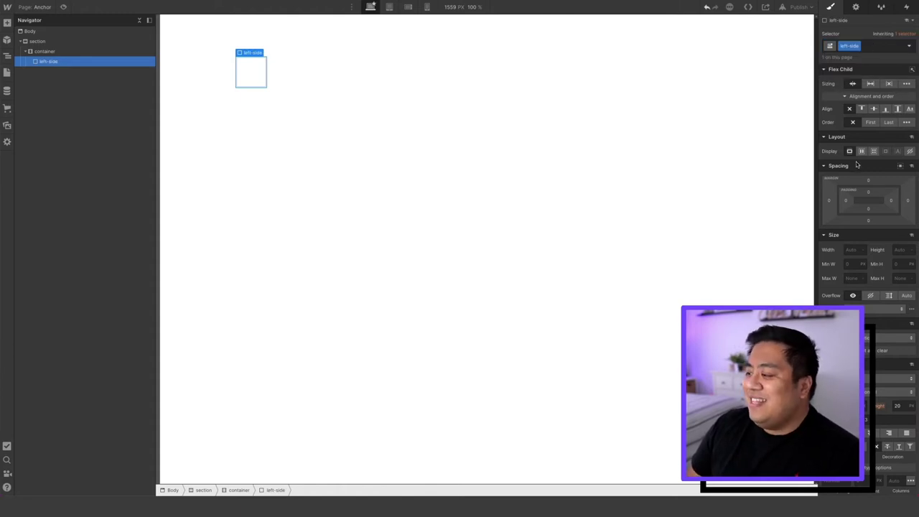
Set the left-side div's width to 30% and its position to Sticky
{"action": "left_click", "coordinate": [852, 249]}
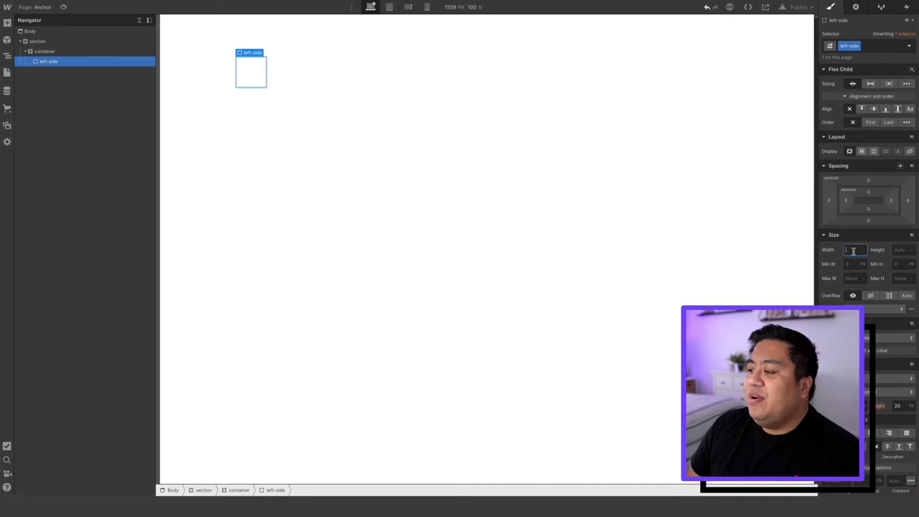
{"action": "type", "text": "30"}
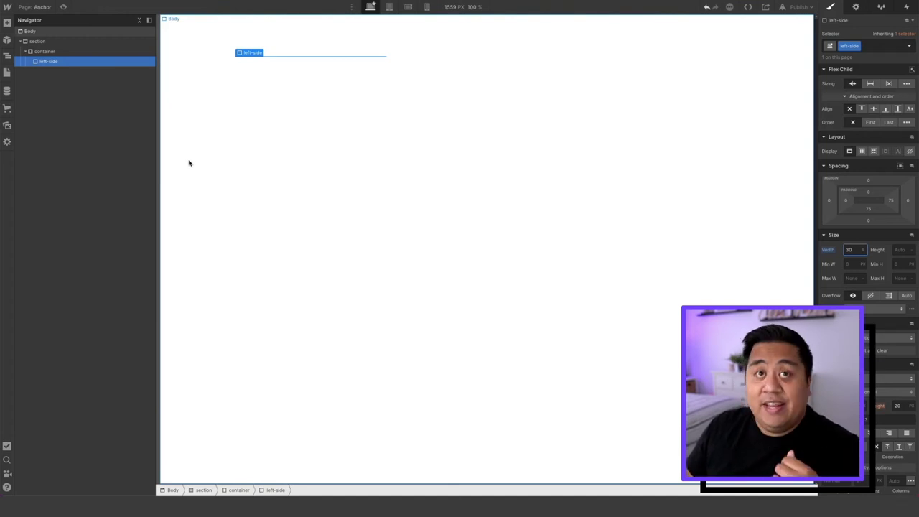
{"action": "left_click", "coordinate": [854, 337]}
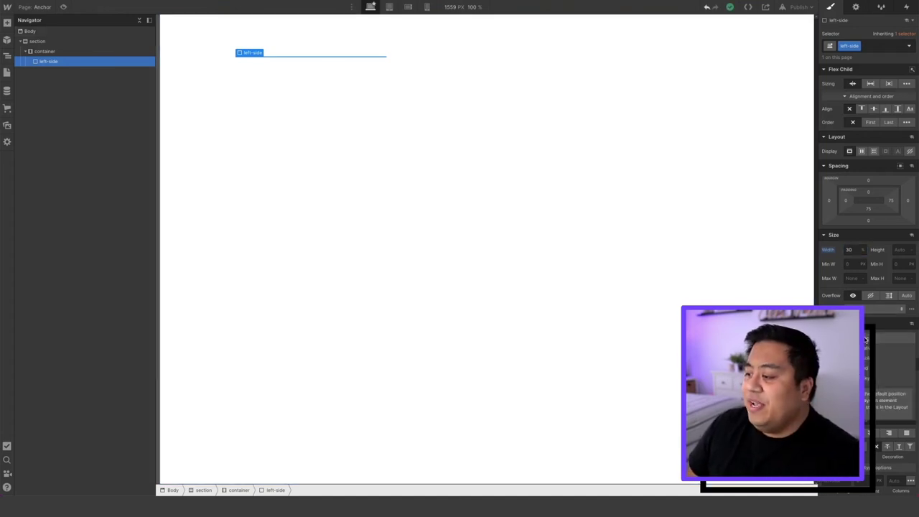
{"action": "left_click", "coordinate": [858, 379]}
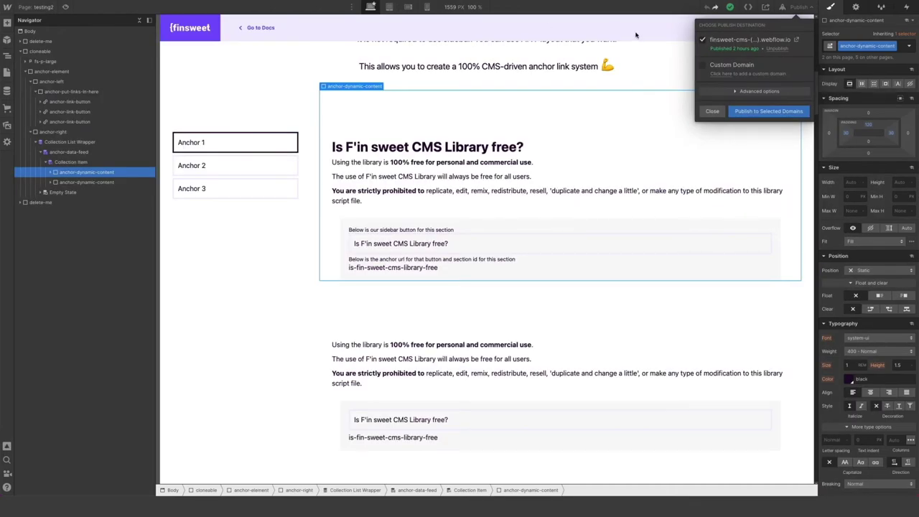
Open the published Finsweet site's anchor example and examine how its sidebar links behave while the page scrolls
{"action": "left_click", "coordinate": [796, 40]}
{"action": "scroll", "coordinate": [355, 201], "scroll_direction": "down", "scroll_amount": 10}
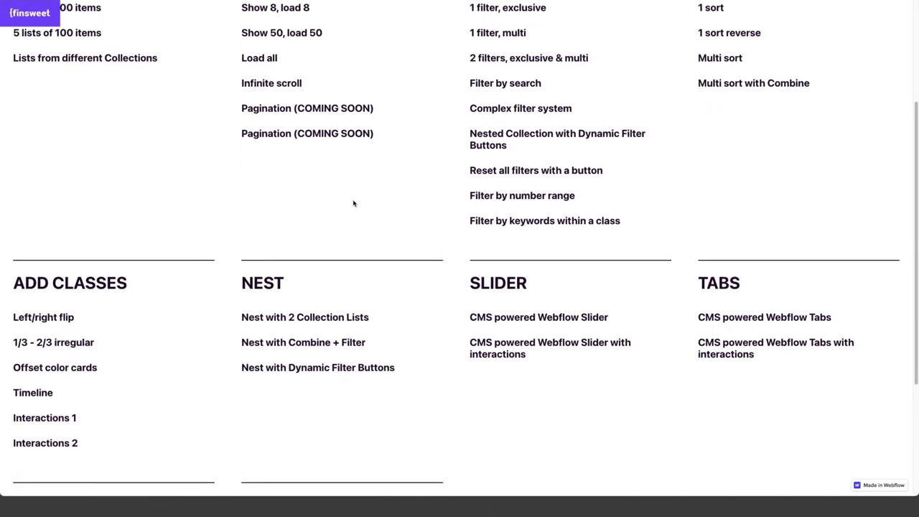
{"action": "left_click", "coordinate": [56, 354]}
{"action": "scroll", "coordinate": [71, 347], "scroll_direction": "down", "scroll_amount": 5}
{"action": "left_click", "coordinate": [124, 347]}
{"action": "scroll", "coordinate": [165, 176], "scroll_direction": "down", "scroll_amount": 3}
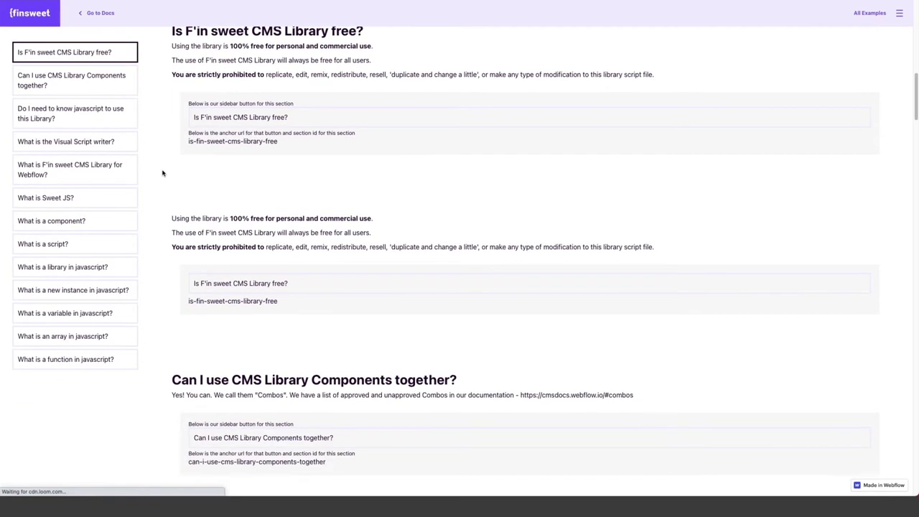
{"action": "scroll", "coordinate": [162, 175], "scroll_direction": "down", "scroll_amount": 9}
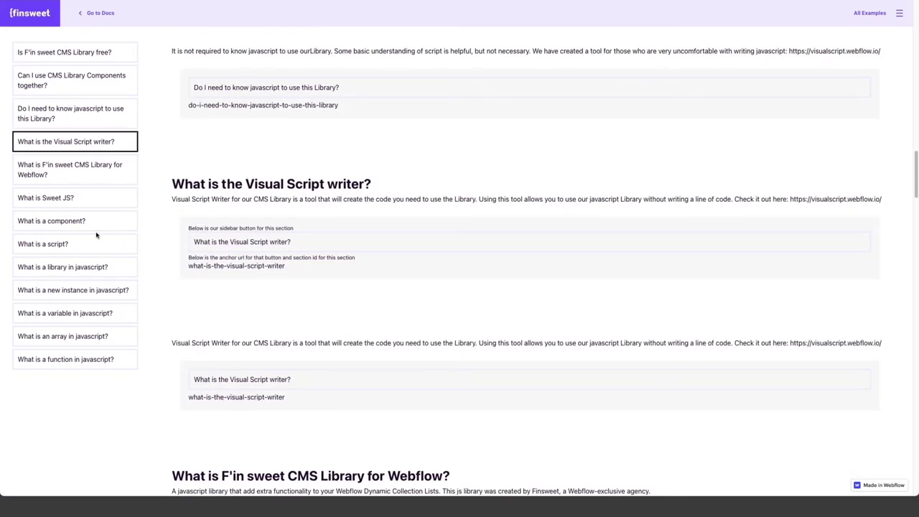
{"action": "scroll", "coordinate": [147, 262], "scroll_direction": "up", "scroll_amount": 12}
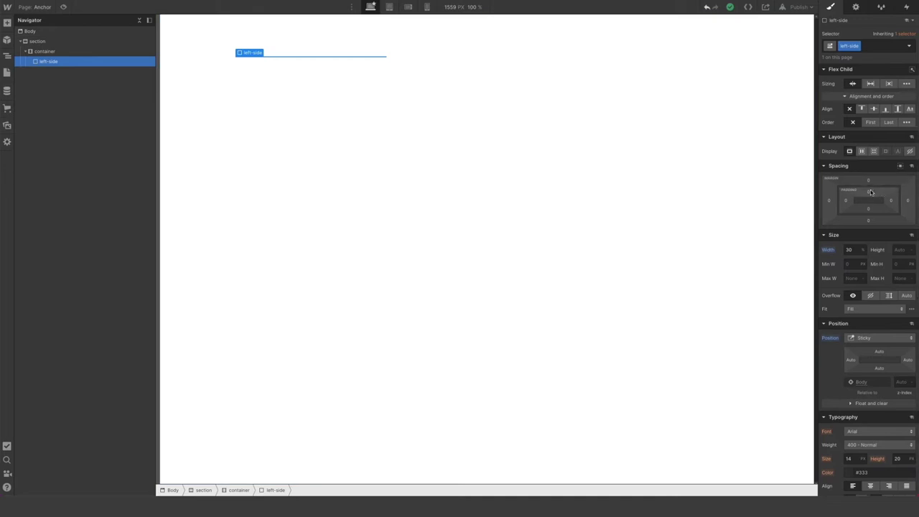
Set the left-side div's sticky top offset and its top margin to 50 px
{"action": "left_click", "coordinate": [879, 351]}
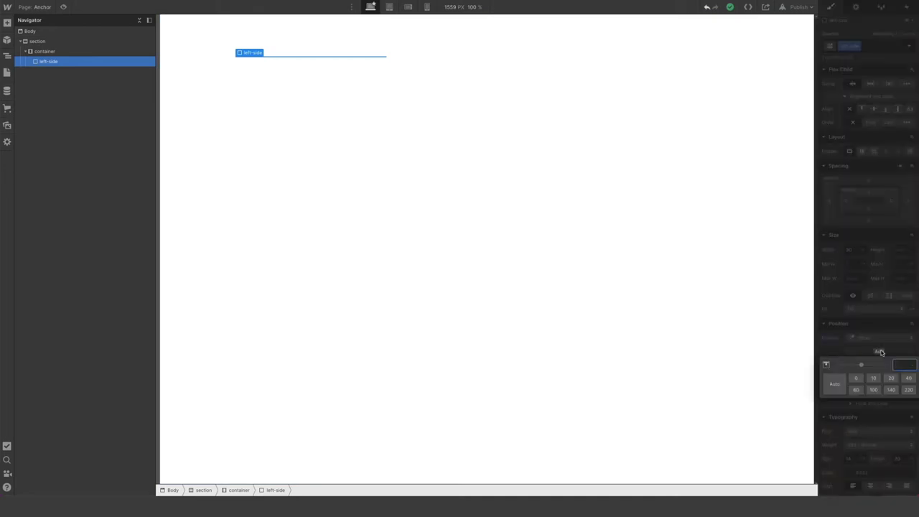
{"action": "left_click", "coordinate": [881, 351]}
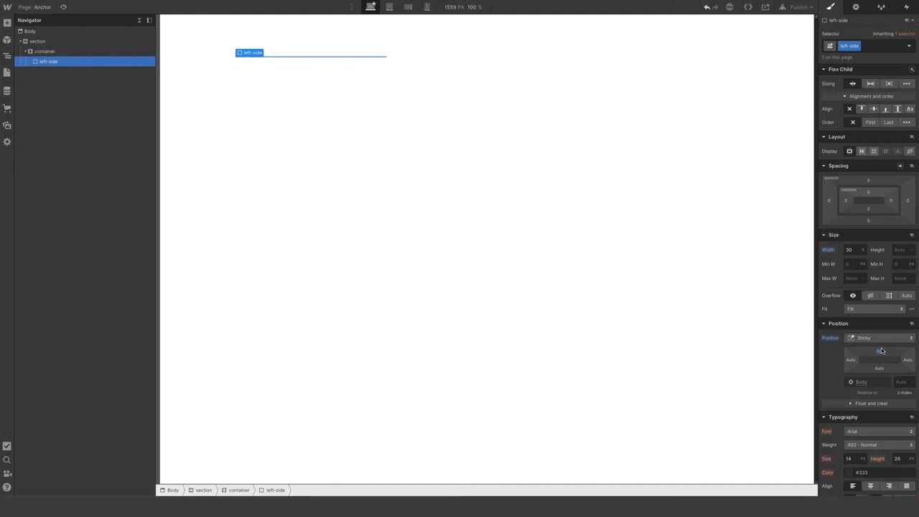
{"action": "left_click", "coordinate": [868, 182]}
{"action": "type", "text": "50"}
{"action": "key", "text": "Return"}
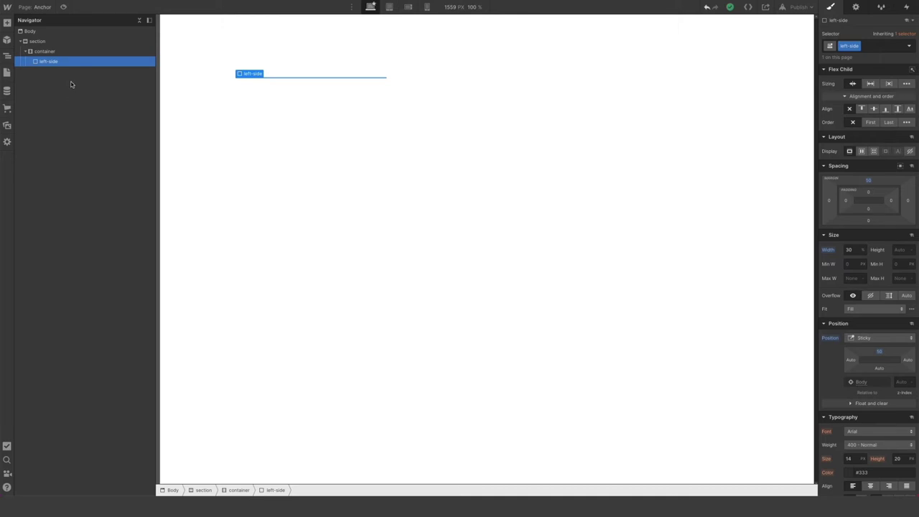
Add a Div Block inside the left-side div and give it a new class named "anchor-links"
{"action": "left_click", "coordinate": [7, 23]}
{"action": "left_click_drag", "start_coordinate": [35, 197], "coordinate": [80, 63]}
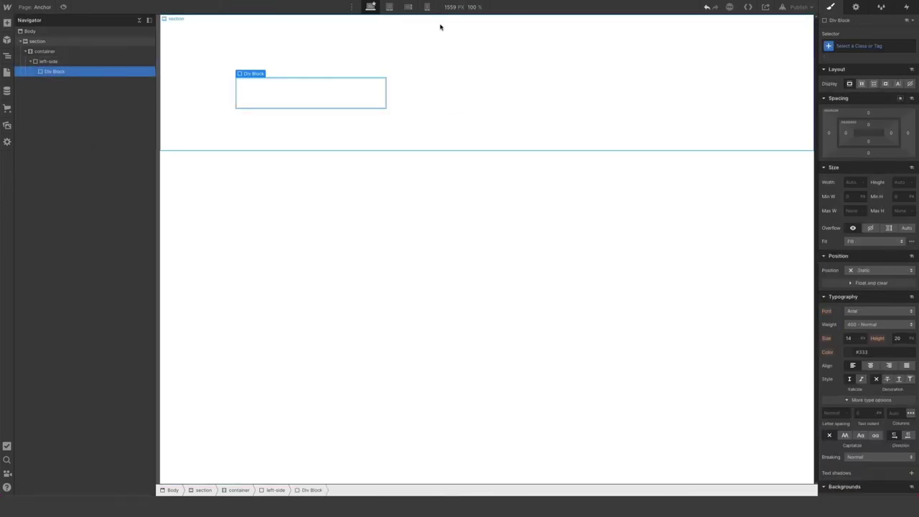
{"action": "left_click", "coordinate": [842, 47]}
{"action": "type", "text": "anch"}
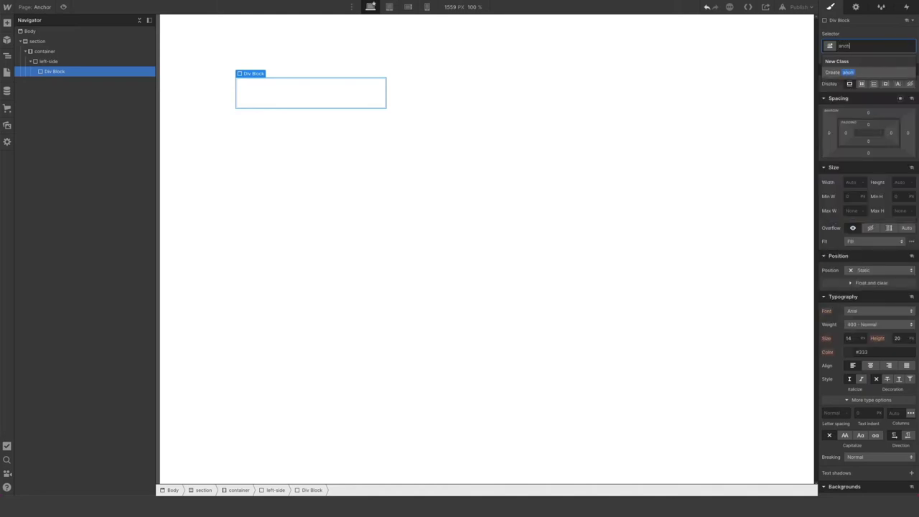
{"action": "type", "text": "or-links"}
{"action": "key", "text": "Return"}
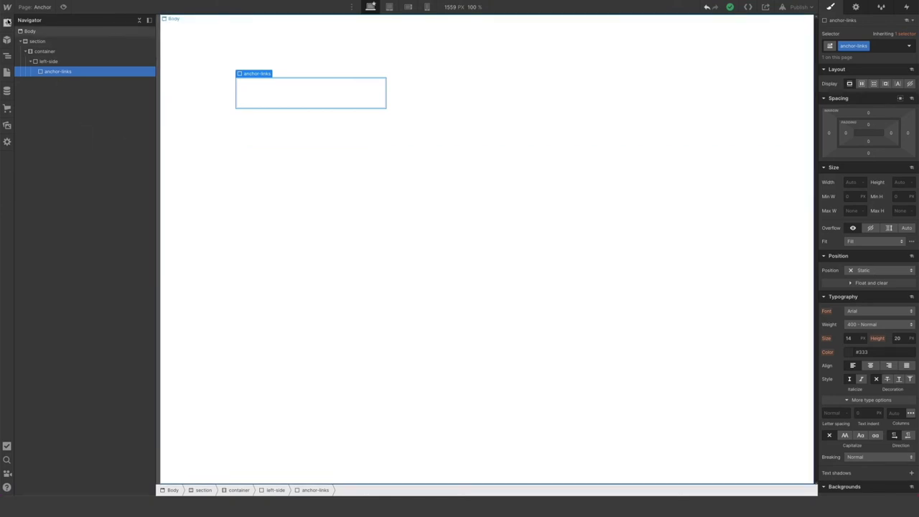
Add a Link Block inside the anchor-links div and give it a new class named "anchor-button"
{"action": "left_click", "coordinate": [8, 22]}
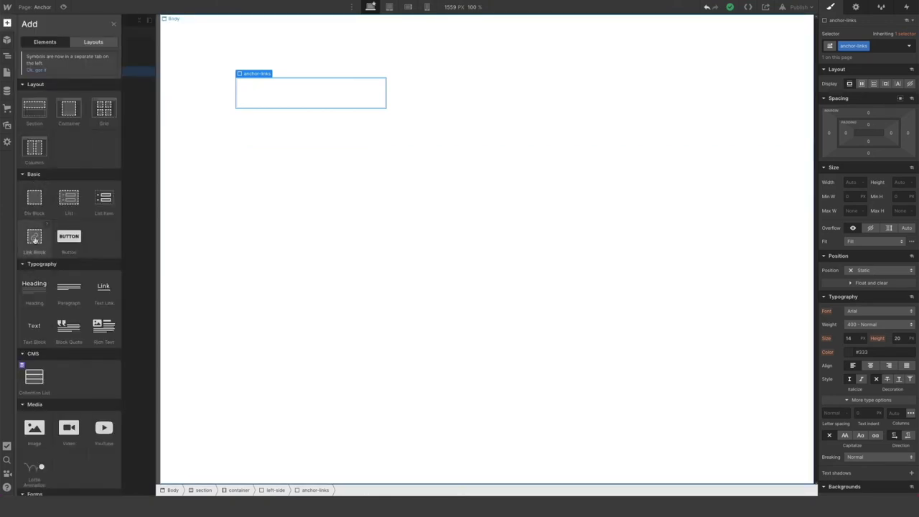
{"action": "left_click_drag", "start_coordinate": [34, 239], "coordinate": [87, 85]}
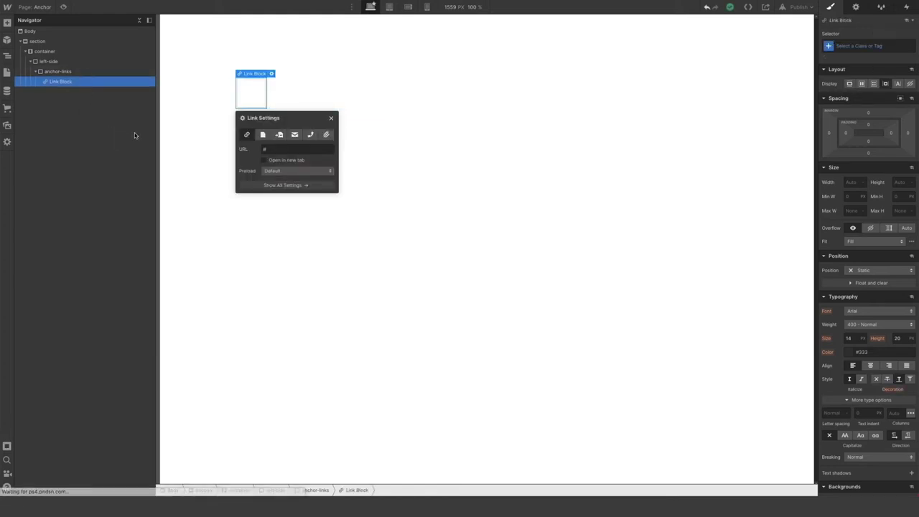
{"action": "left_click", "coordinate": [851, 45]}
{"action": "type", "text": "anc"}
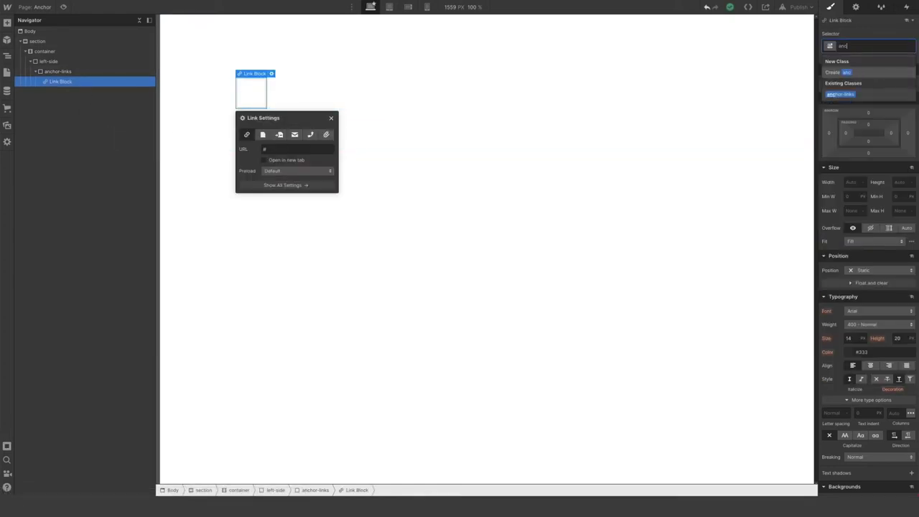
{"action": "type", "text": "hor-button"}
{"action": "key", "text": "Return"}
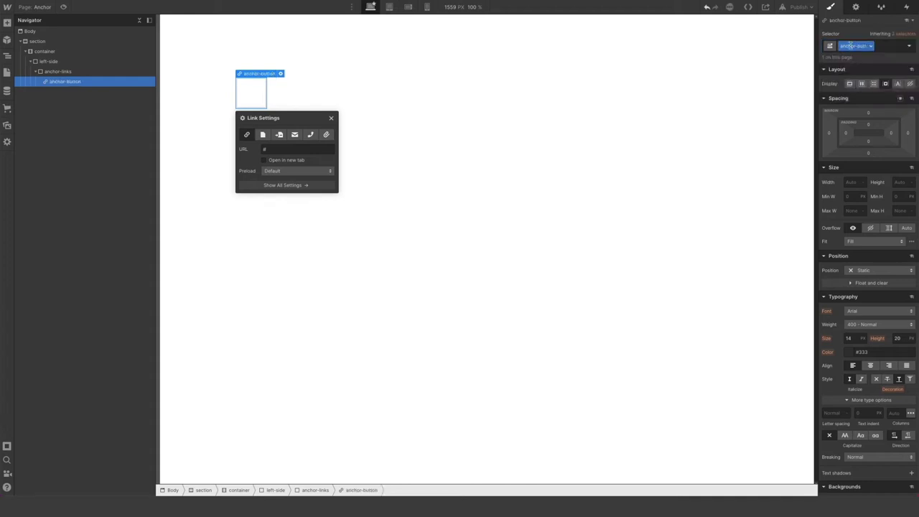
Set the anchor-button link block's width to 100% and add a Text Block inside it
{"action": "left_click", "coordinate": [851, 183]}
{"action": "type", "text": "100"}
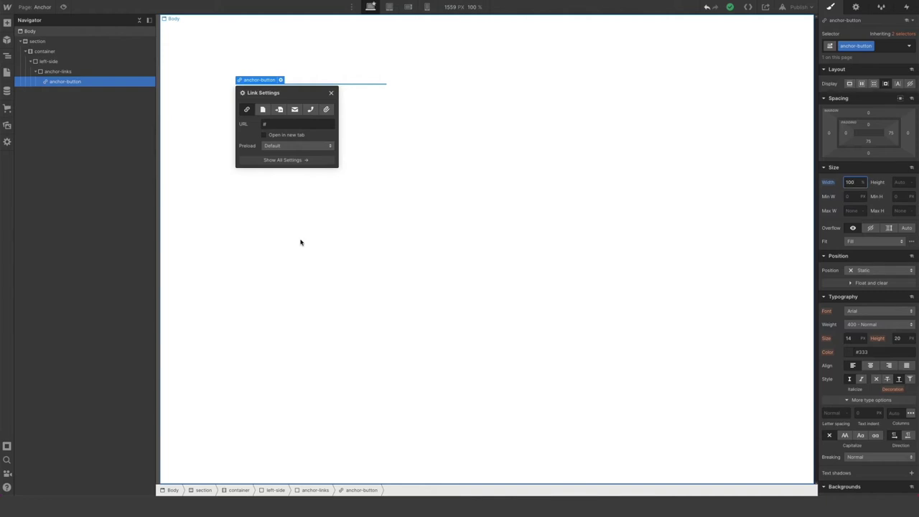
{"action": "left_click", "coordinate": [8, 23]}
{"action": "left_click_drag", "start_coordinate": [33, 332], "coordinate": [74, 85]}
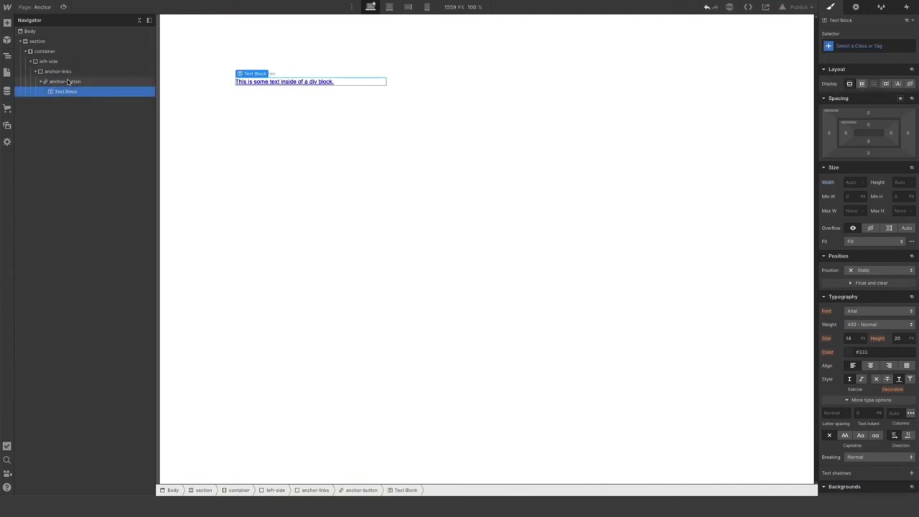
Remove the underline from the anchor-button link block and set its text color to the Blue Violet swatch
{"action": "left_click", "coordinate": [68, 81]}
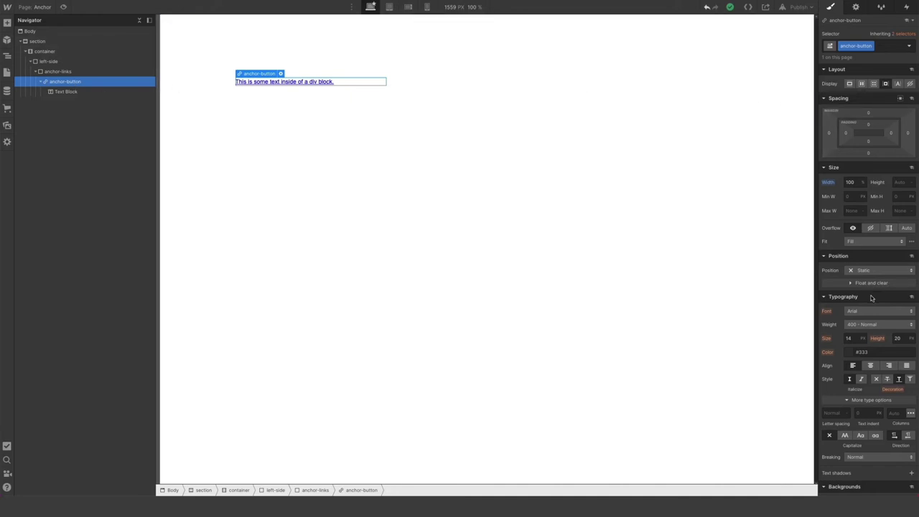
{"action": "left_click", "coordinate": [874, 378]}
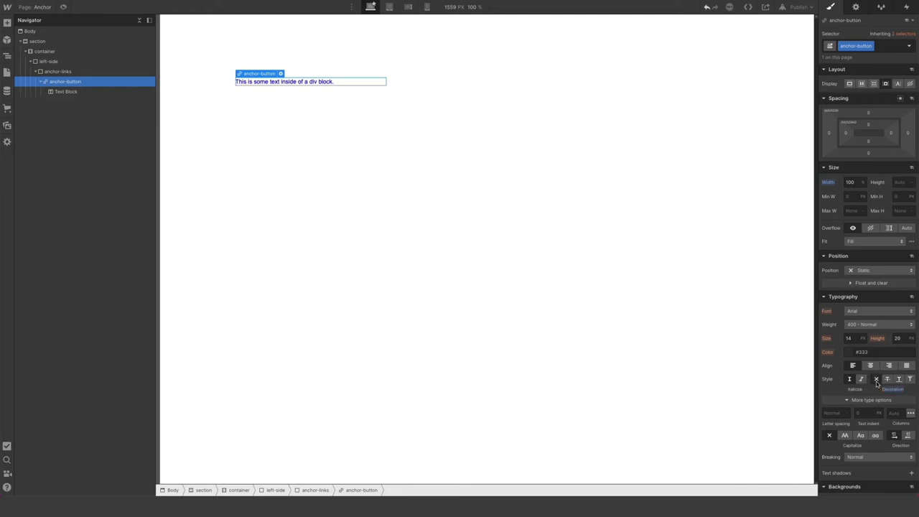
{"action": "left_click", "coordinate": [849, 351]}
{"action": "left_click", "coordinate": [844, 337]}
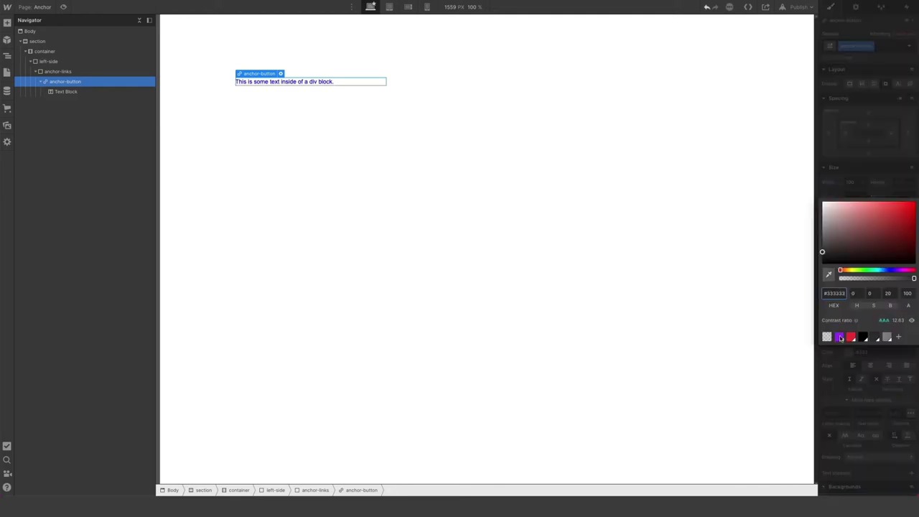
{"action": "left_click", "coordinate": [829, 164]}
Set the anchor-button's font to Montserrat with a size of 16 px and a line height of 24 px
{"action": "left_click", "coordinate": [861, 311]}
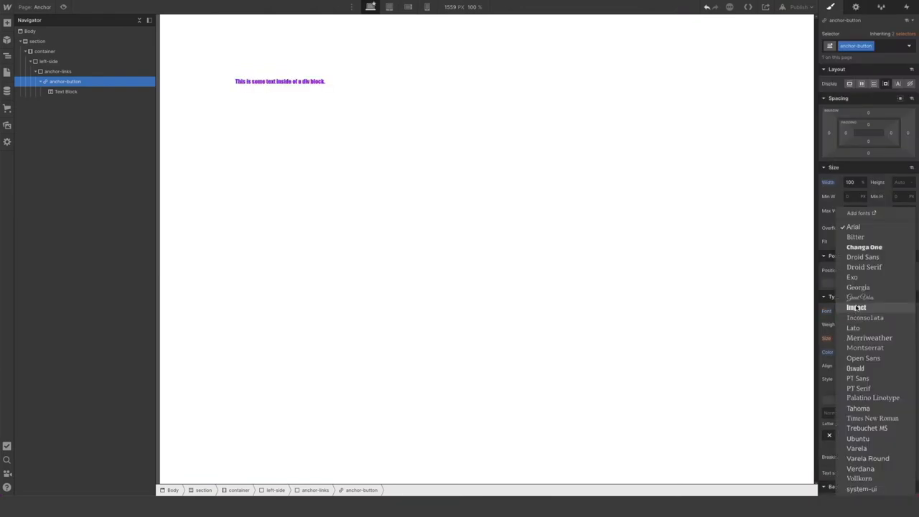
{"action": "left_click", "coordinate": [863, 349]}
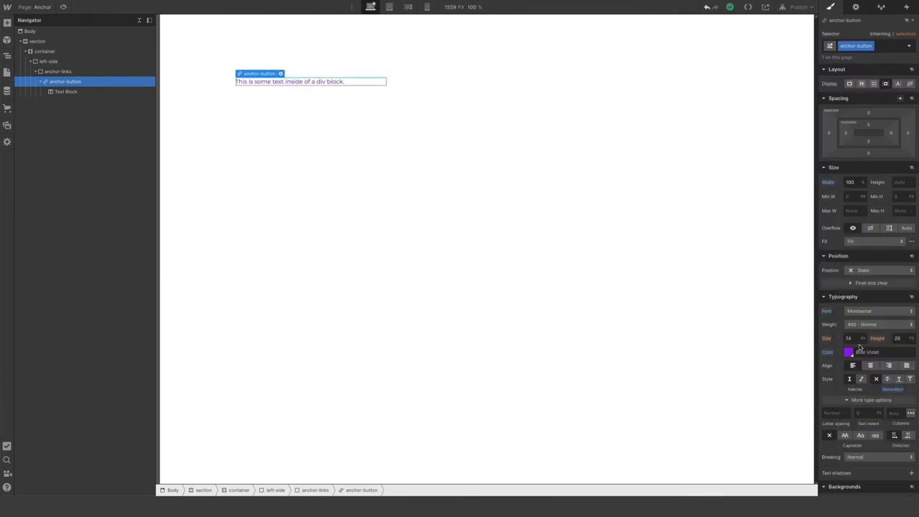
{"action": "left_click", "coordinate": [855, 338]}
{"action": "type", "text": "16"}
{"action": "key", "text": "Return"}
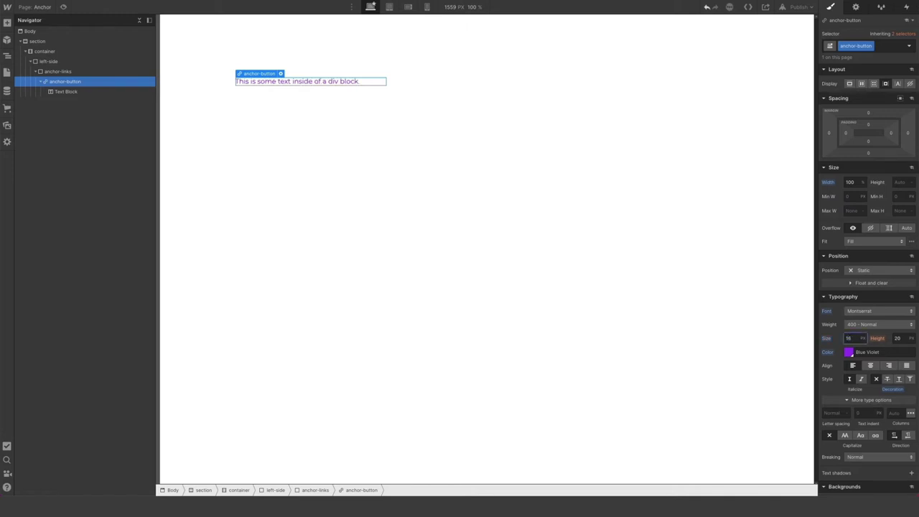
{"action": "left_click", "coordinate": [900, 338]}
{"action": "type", "text": "24"}
{"action": "key", "text": "Return"}
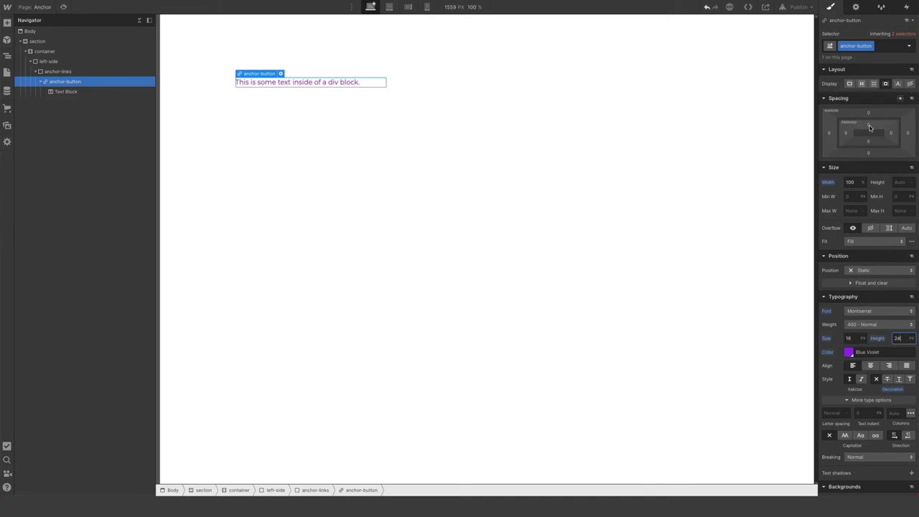
{"action": "key", "text": "Return"}
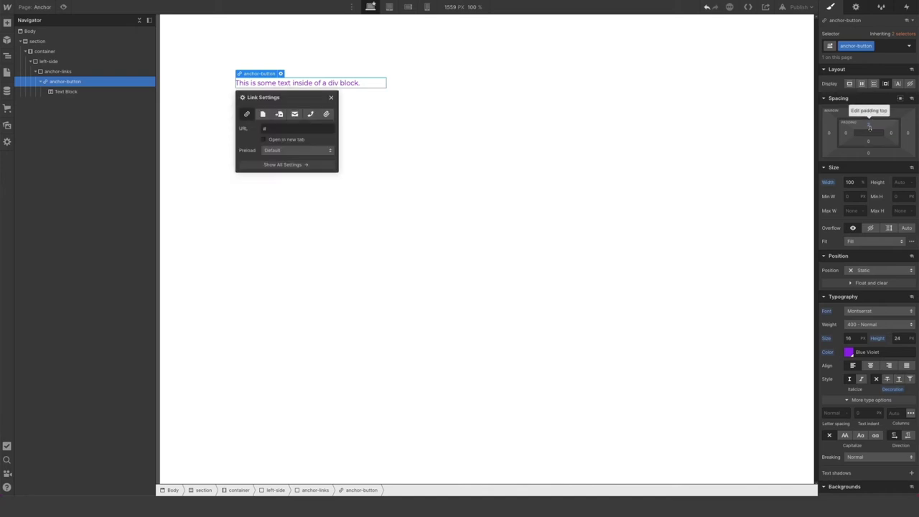
Give the anchor-button 10 px of padding on all four sides
{"action": "left_click", "coordinate": [868, 128]}
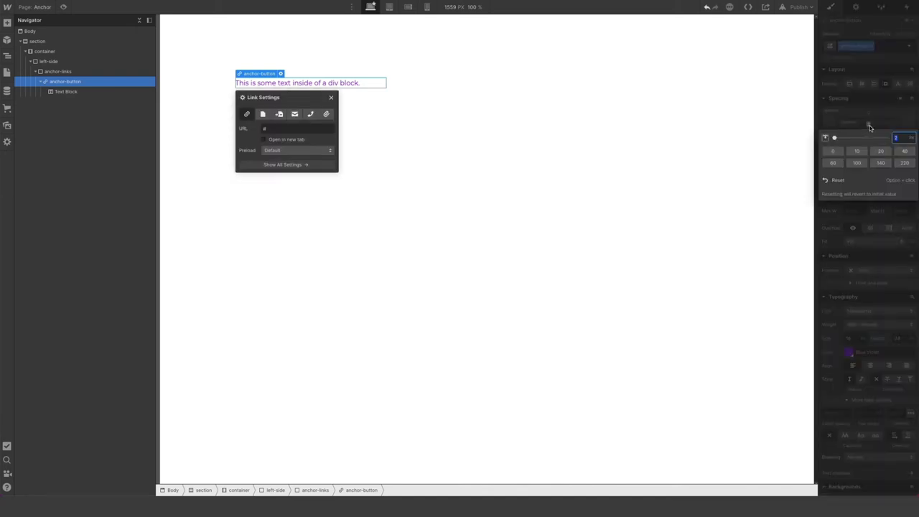
{"action": "key", "text": "Return"}
{"action": "left_click", "coordinate": [846, 133]}
{"action": "type", "text": "10"}
{"action": "key", "text": "Return"}
{"action": "left_click", "coordinate": [867, 141]}
{"action": "type", "text": "10"}
{"action": "key", "text": "Return"}
{"action": "left_click", "coordinate": [891, 133]}
{"action": "type", "text": "10"}
{"action": "key", "text": "Return"}
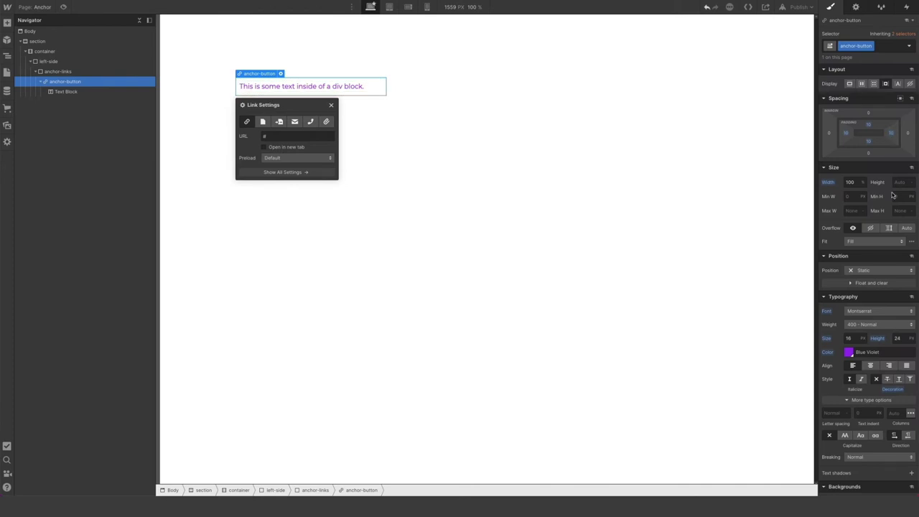
Add a solid 1 px border in Blue Violet around the anchor-button
{"action": "scroll", "coordinate": [866, 261], "scroll_direction": "down", "scroll_amount": 5}
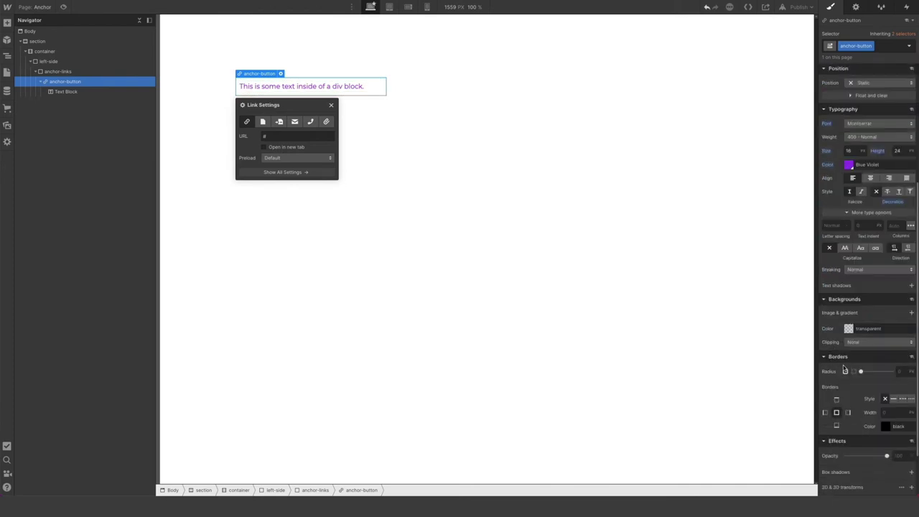
{"action": "left_click", "coordinate": [894, 401]}
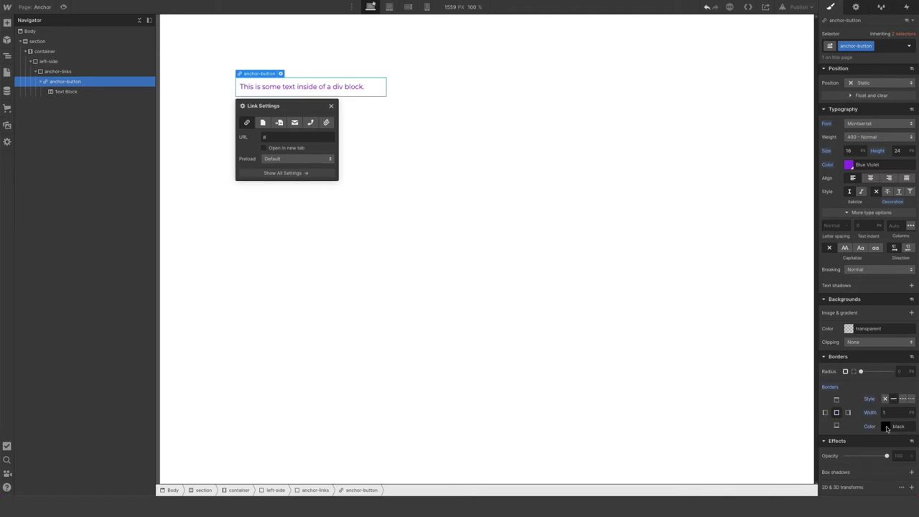
{"action": "left_click", "coordinate": [887, 428]}
{"action": "left_click", "coordinate": [839, 410]}
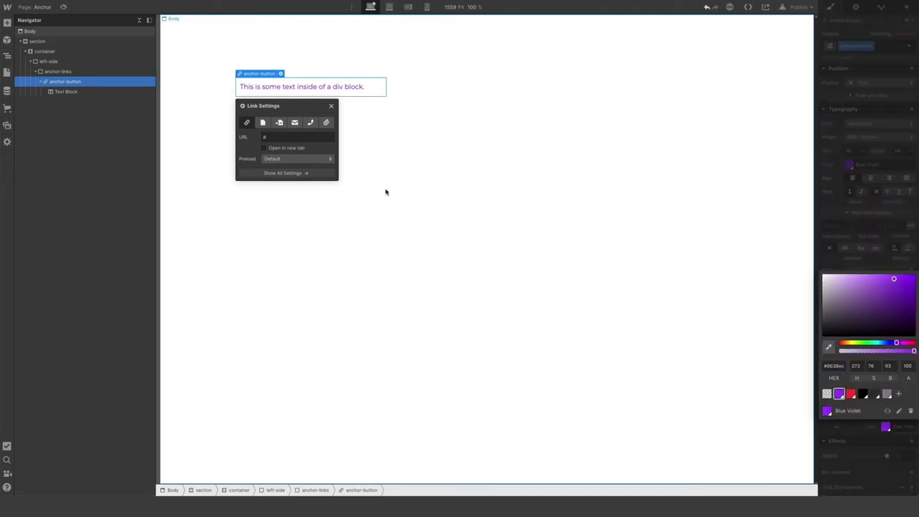
{"action": "left_click", "coordinate": [385, 190]}
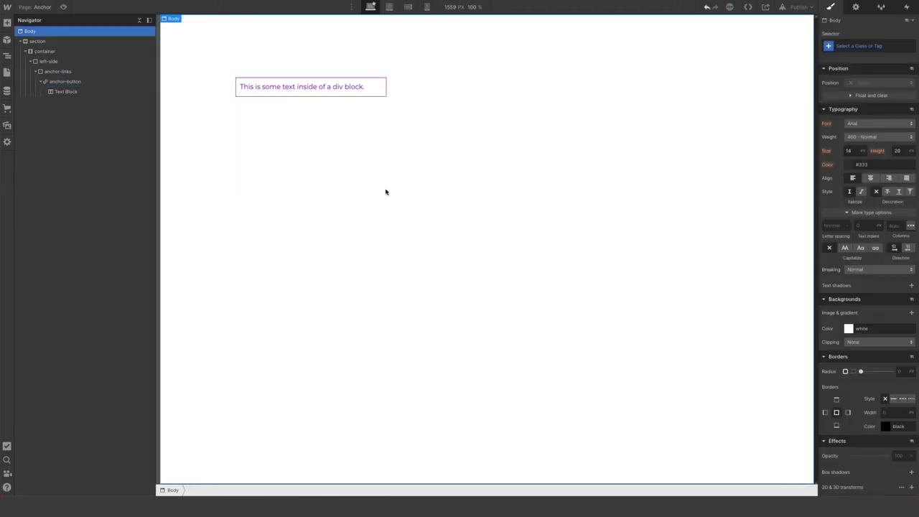
Replace the placeholder text inside the anchor-button with "Anchor 1"
{"action": "left_click", "coordinate": [345, 89]}
{"action": "key", "text": "Return"}
{"action": "type", "text": "Anchor 1"}
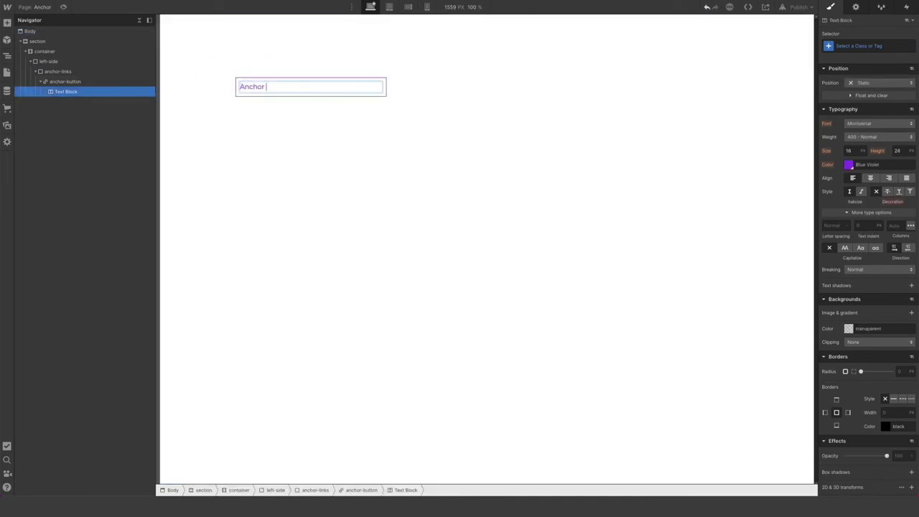
{"action": "left_click", "coordinate": [336, 137]}
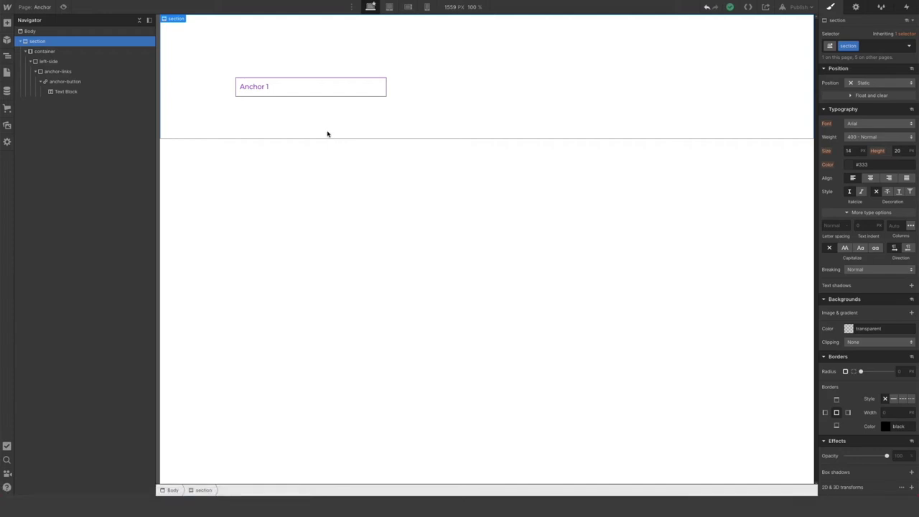
Duplicate the anchor-button link block twice within the anchor-links div
{"action": "left_click", "coordinate": [46, 82]}
{"action": "left_click", "coordinate": [42, 83]}
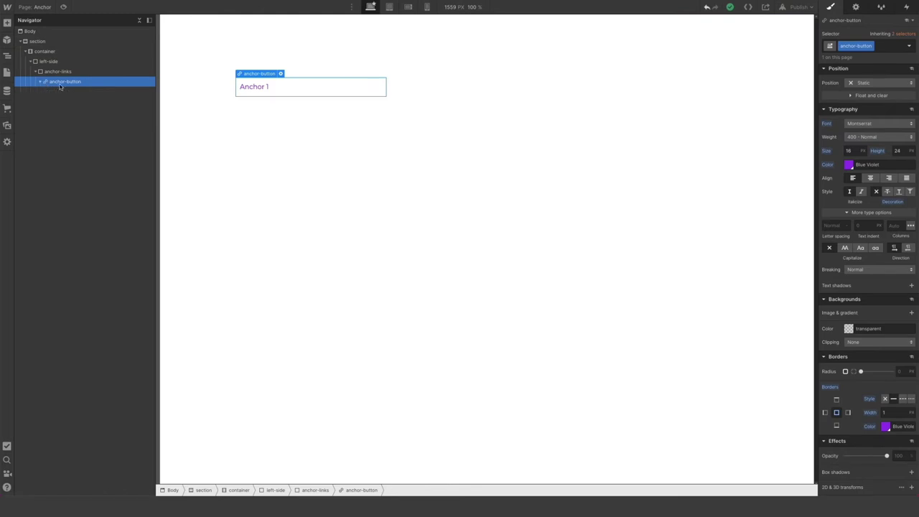
{"action": "key", "text": "ctrl+d"}
{"action": "key", "text": "ctrl+d"}
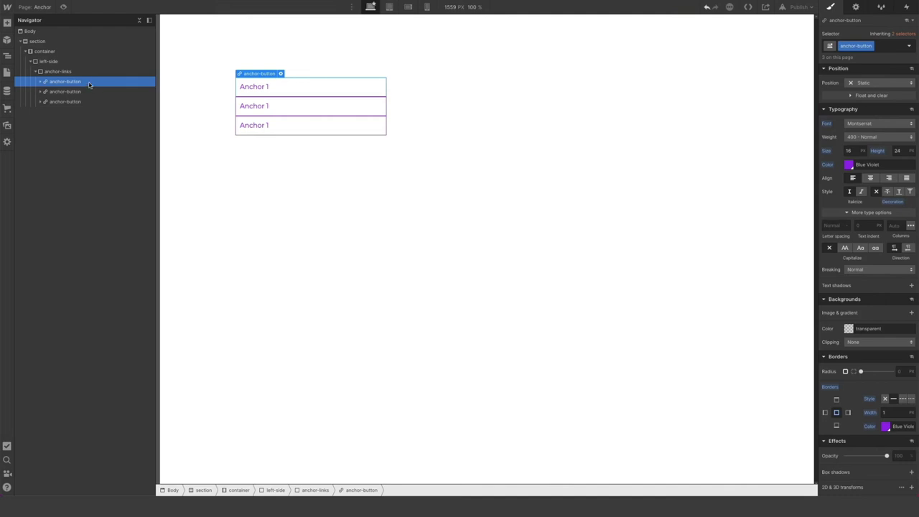
Set the anchor-button class's bottom margin to 20 px to space out the three buttons
{"action": "scroll", "coordinate": [875, 278], "scroll_direction": "up", "scroll_amount": 5}
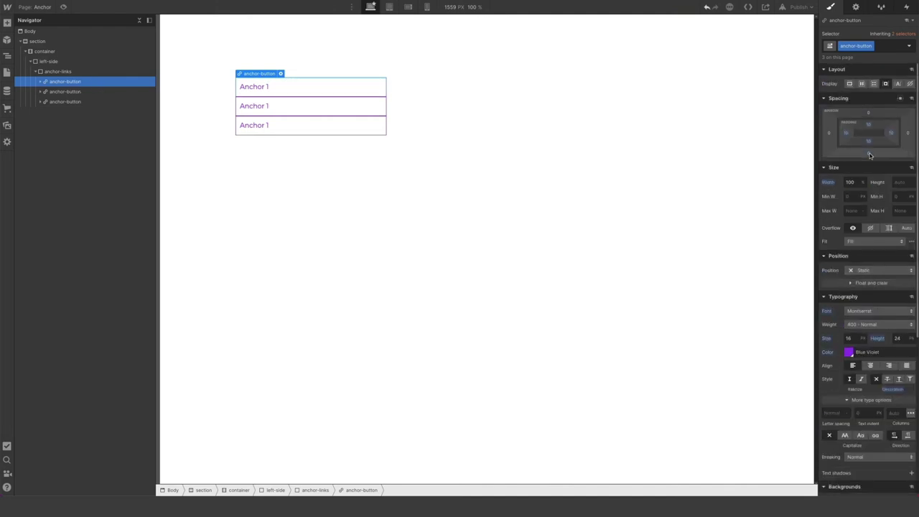
{"action": "left_click", "coordinate": [869, 154]}
{"action": "type", "text": "20"}
{"action": "key", "text": "Return"}
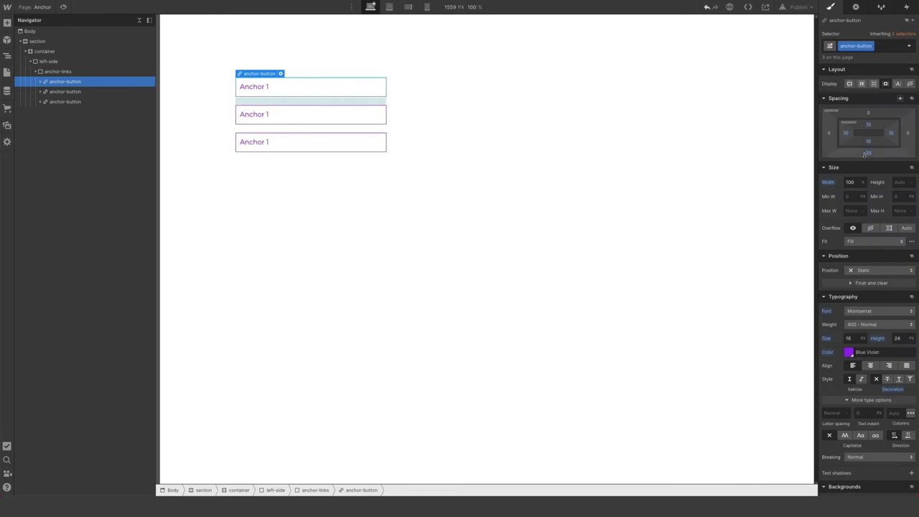
Change the second button's text to "Anchor 2" and the third's to "Anchor 3", and collapse both in the element tree
{"action": "left_click", "coordinate": [280, 115]}
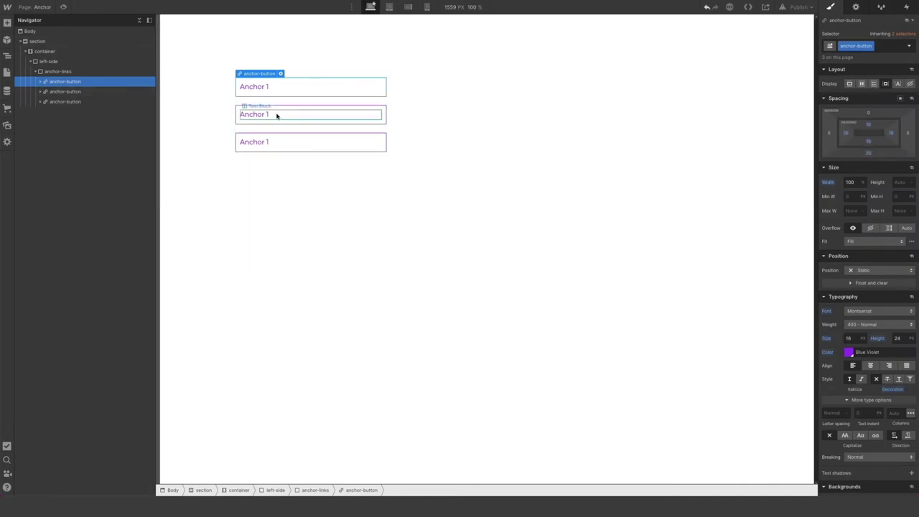
{"action": "double_click", "coordinate": [276, 114]}
{"action": "key", "text": "BackSpace"}
{"action": "type", "text": "2"}
{"action": "key", "text": "Escape"}
{"action": "double_click", "coordinate": [271, 141]}
{"action": "key", "text": "BackSpace"}
{"action": "type", "text": "3"}
{"action": "left_click", "coordinate": [239, 228]}
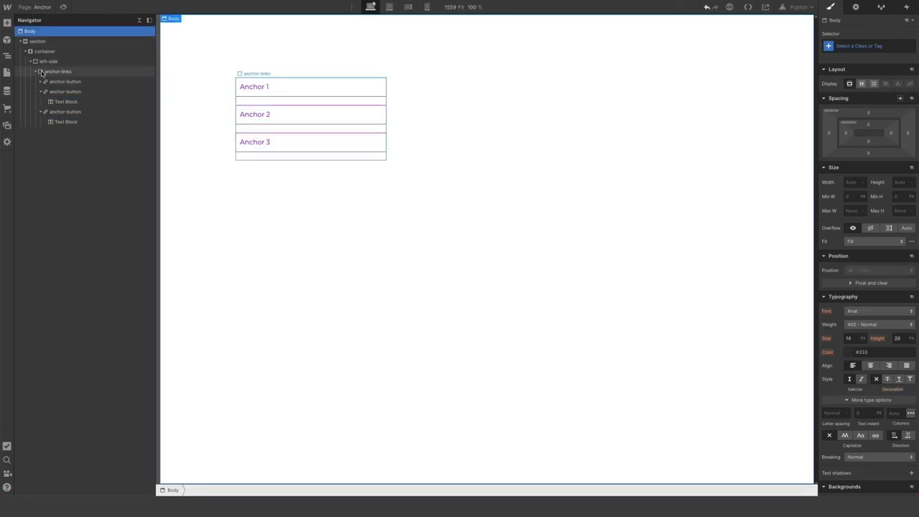
{"action": "left_click", "coordinate": [41, 92]}
{"action": "left_click", "coordinate": [41, 101]}
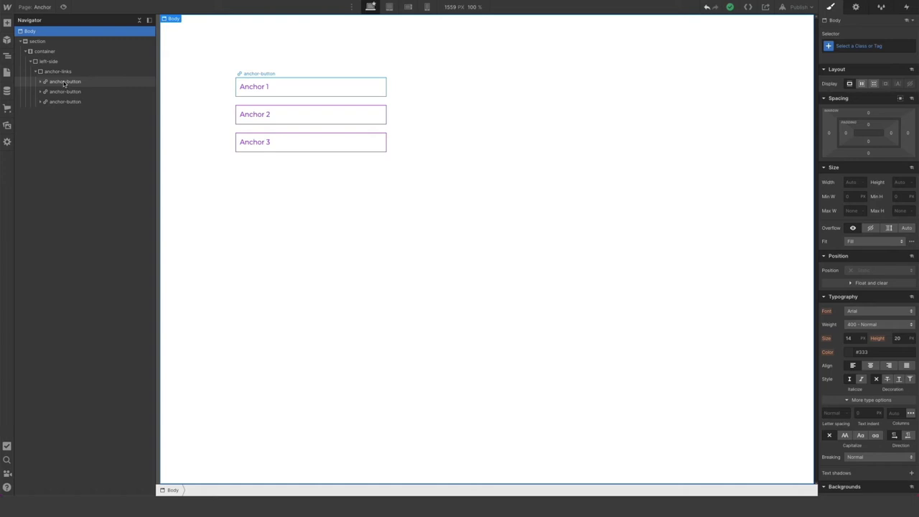
Add the combo class "anchor-active" to the first anchor-button, Anchor 1
{"action": "left_click", "coordinate": [64, 82]}
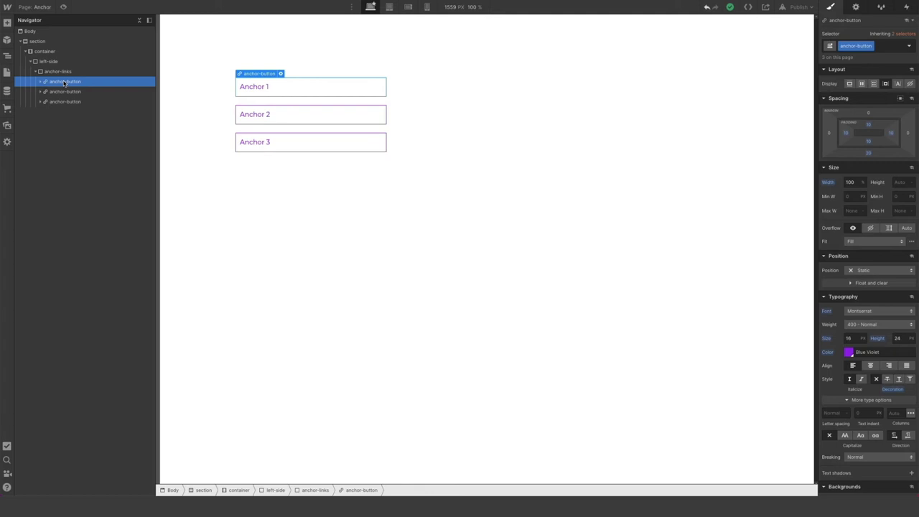
{"action": "left_click", "coordinate": [879, 47]}
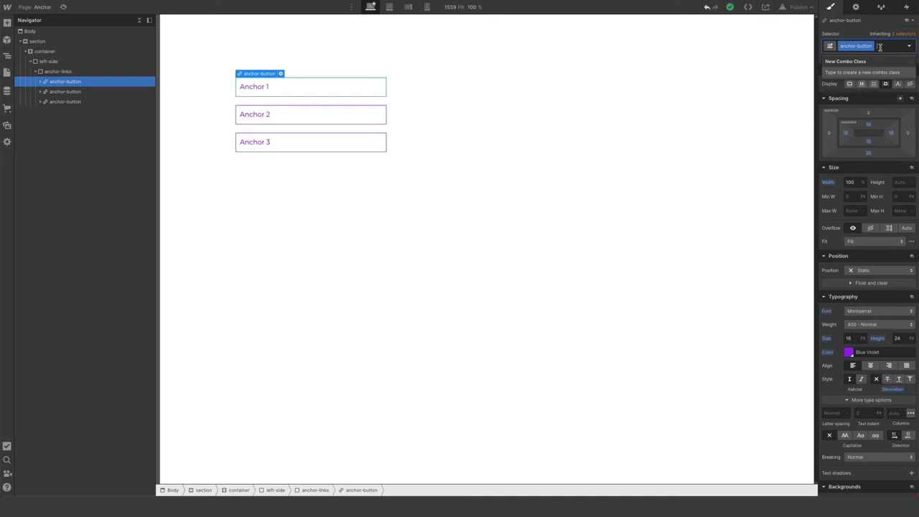
{"action": "type", "text": "anchor-active"}
{"action": "key", "text": "Return"}
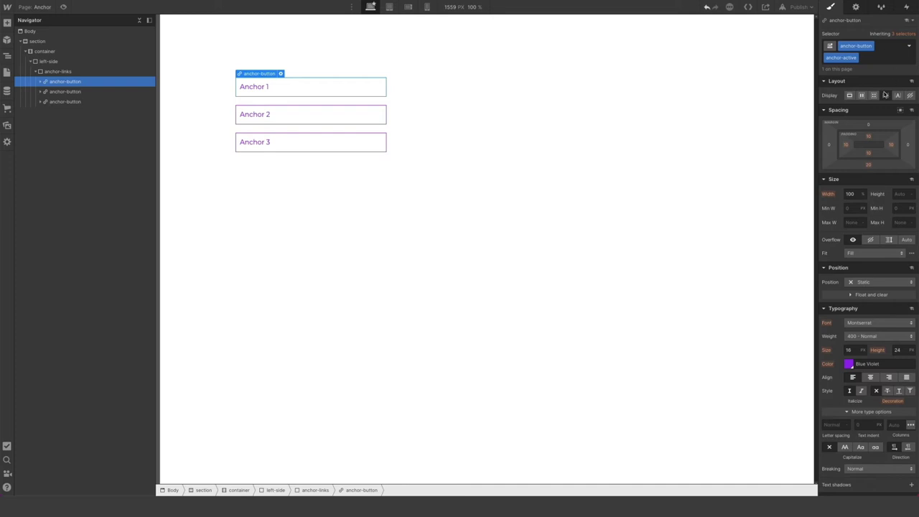
Set the font weight of the anchor-active button to 600 - Semi Bold and thicken its border
{"action": "left_click", "coordinate": [864, 338]}
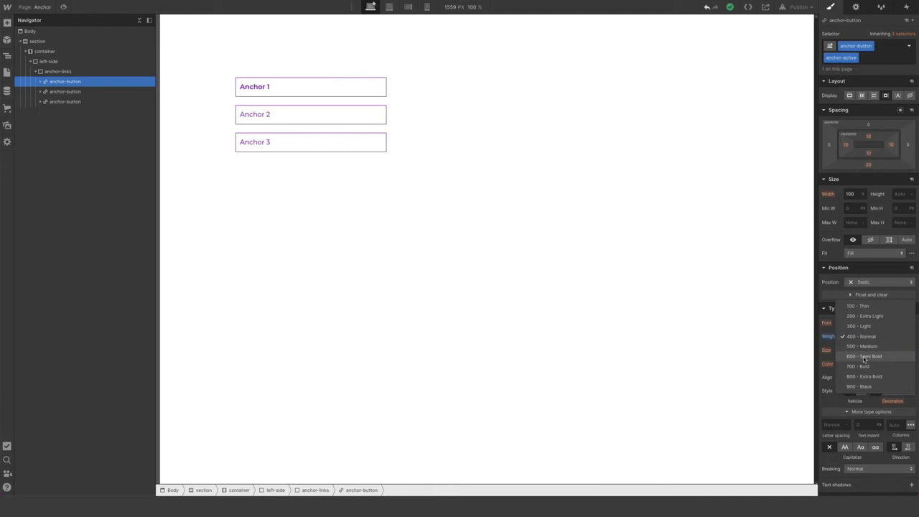
{"action": "left_click", "coordinate": [864, 356]}
{"action": "scroll", "coordinate": [850, 359], "scroll_direction": "down", "scroll_amount": 3}
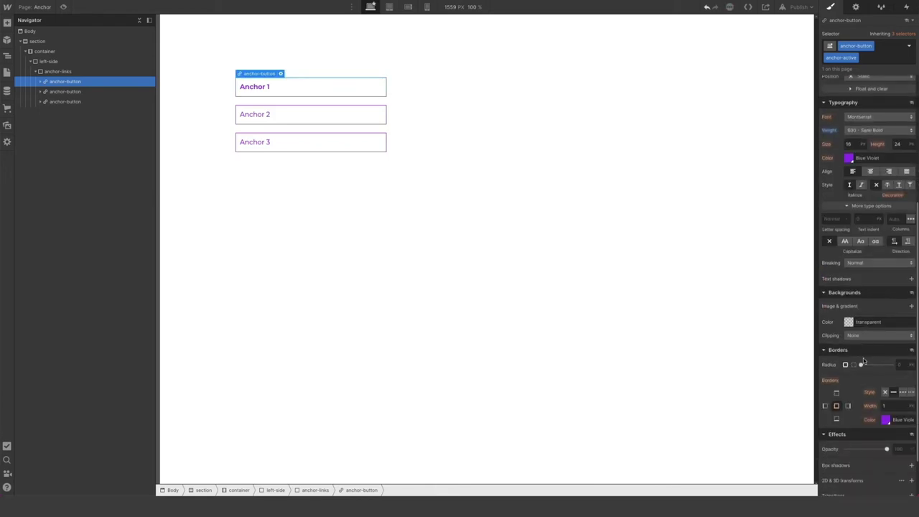
{"action": "left_click", "coordinate": [891, 406]}
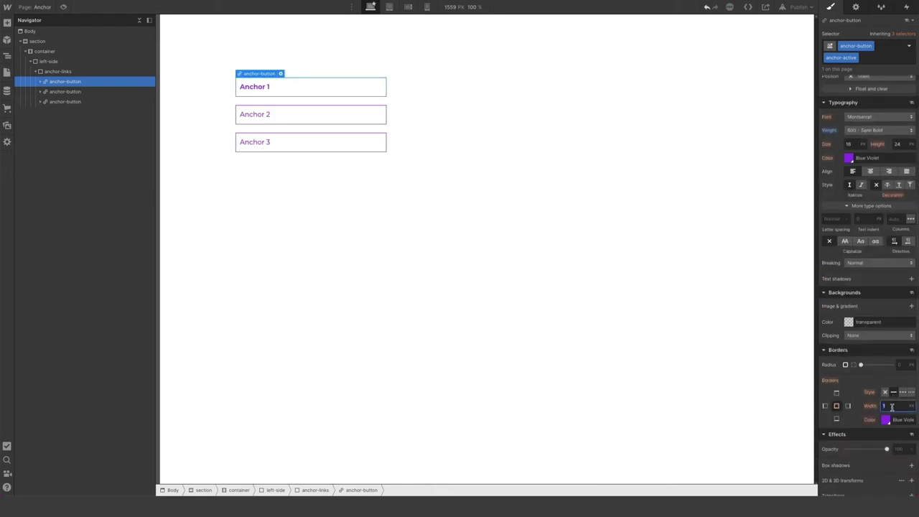
{"action": "key", "text": "Return"}
{"action": "left_click", "coordinate": [488, 323]}
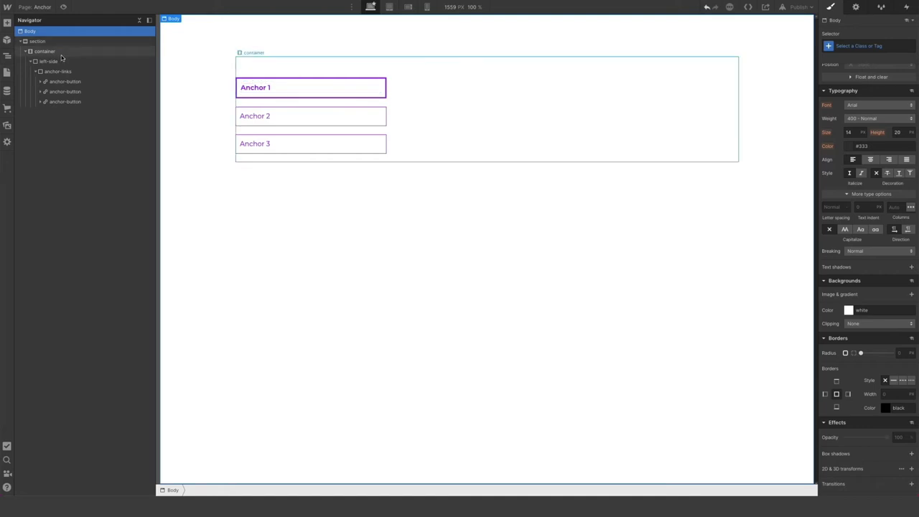
Add a div block inside the container below left-side and give it the class "right-side"
{"action": "left_click", "coordinate": [25, 52]}
{"action": "left_click", "coordinate": [36, 52]}
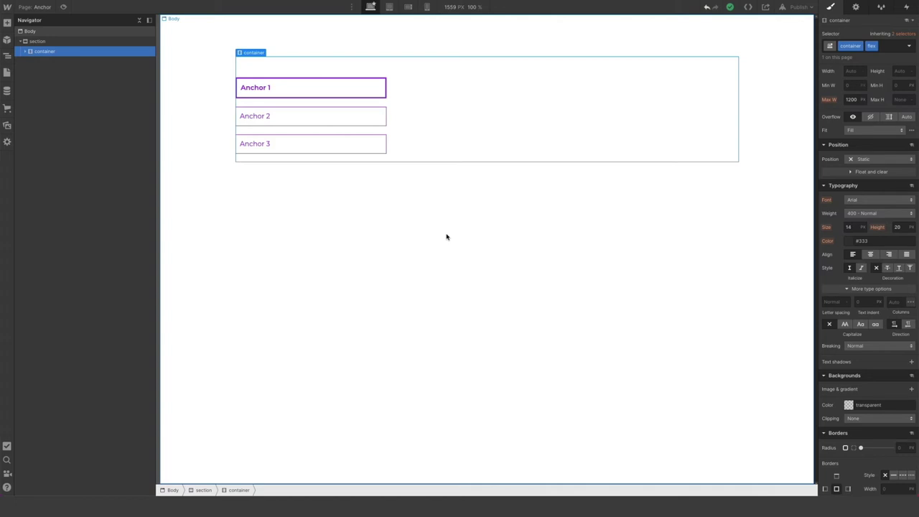
{"action": "left_click", "coordinate": [26, 52]}
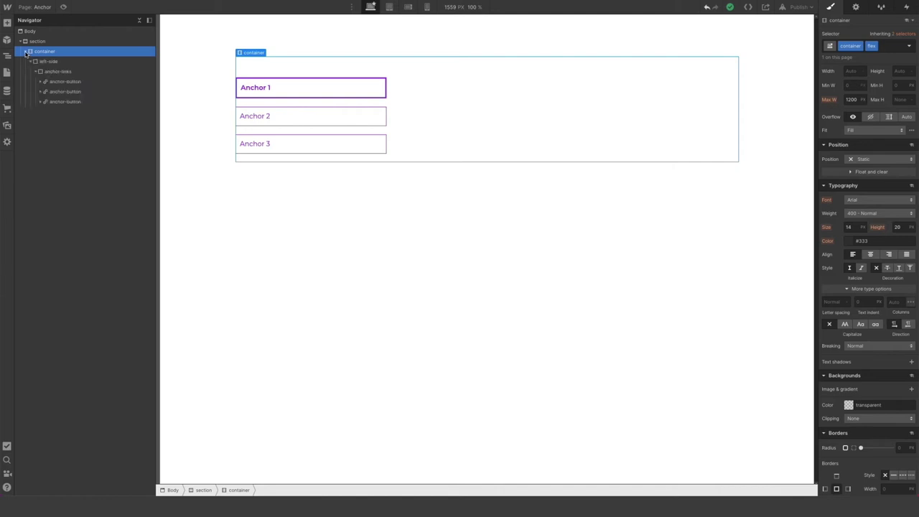
{"action": "left_click", "coordinate": [30, 61]}
{"action": "left_click", "coordinate": [7, 22]}
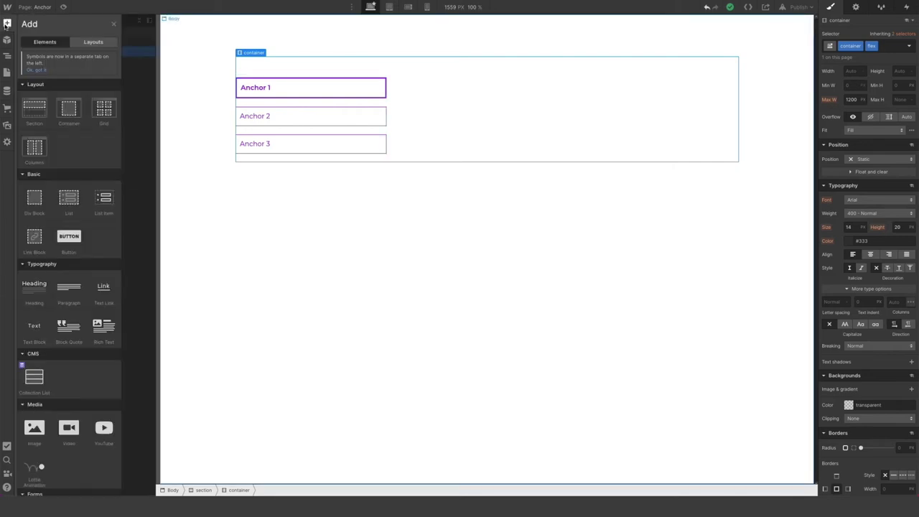
{"action": "left_click_drag", "start_coordinate": [35, 200], "coordinate": [94, 79]}
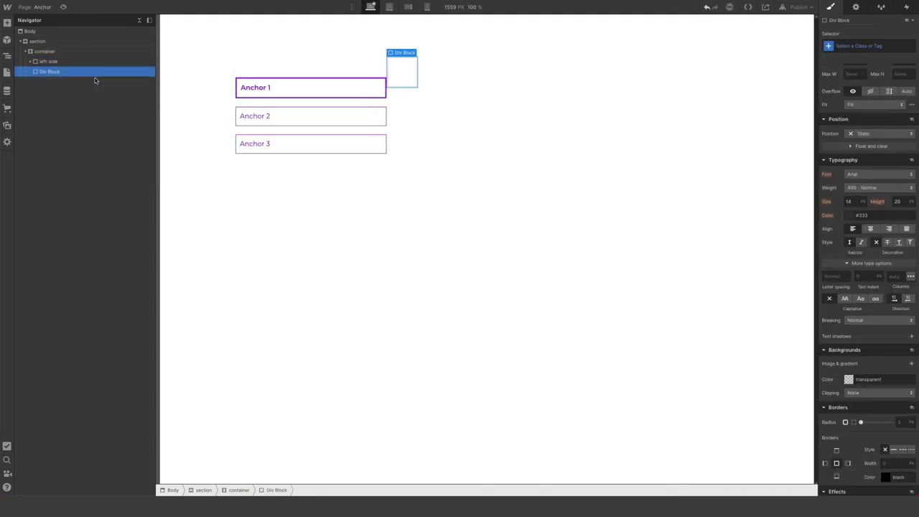
{"action": "left_click", "coordinate": [836, 45]}
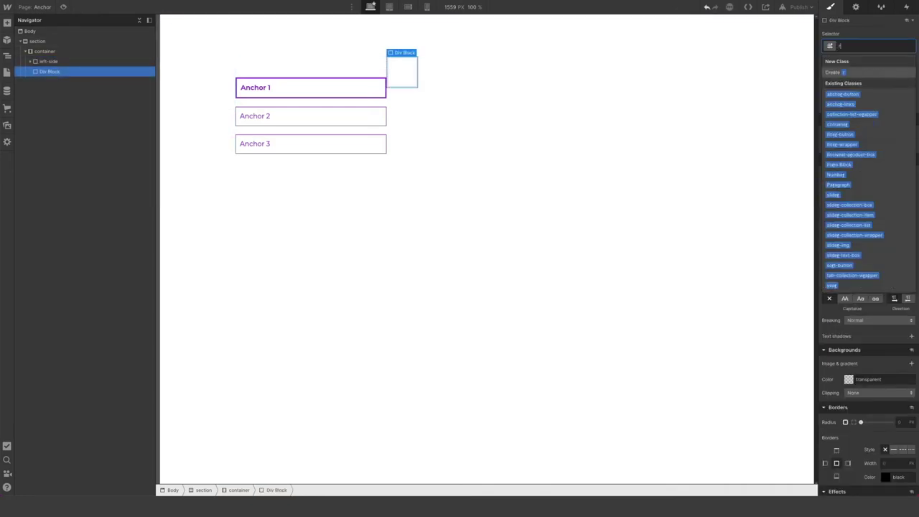
{"action": "type", "text": "right-side"}
{"action": "key", "text": "Return"}
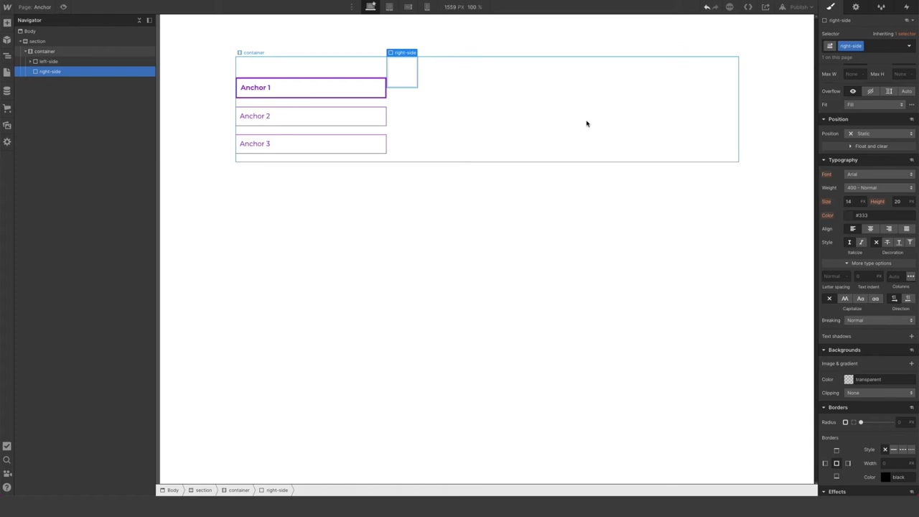
Set the right-side div's width to 60% and its left margin to 50 px
{"action": "scroll", "coordinate": [854, 247], "scroll_direction": "up", "scroll_amount": 5}
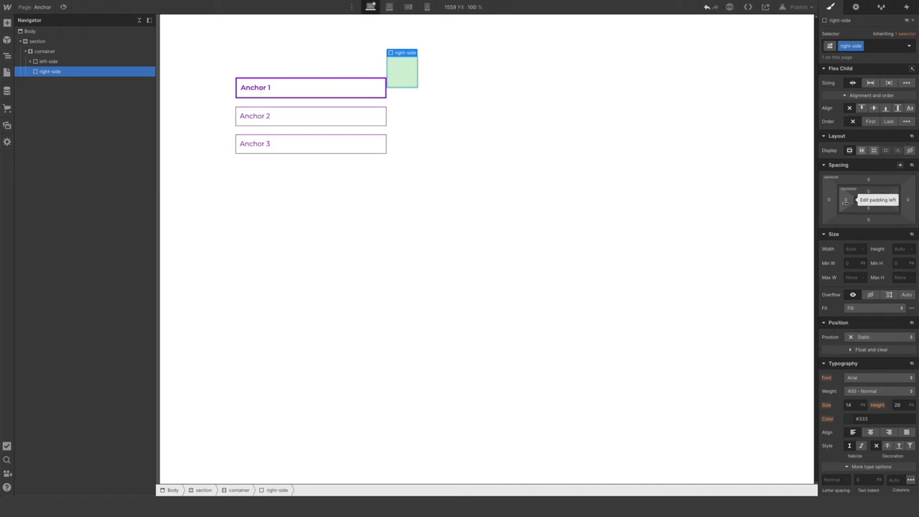
{"action": "left_click", "coordinate": [846, 249]}
{"action": "type", "text": "60"}
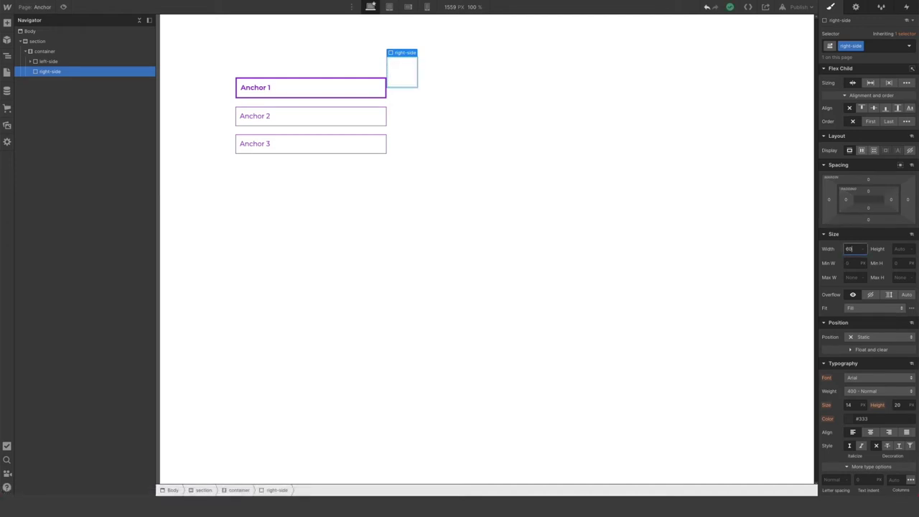
{"action": "key", "text": "Return"}
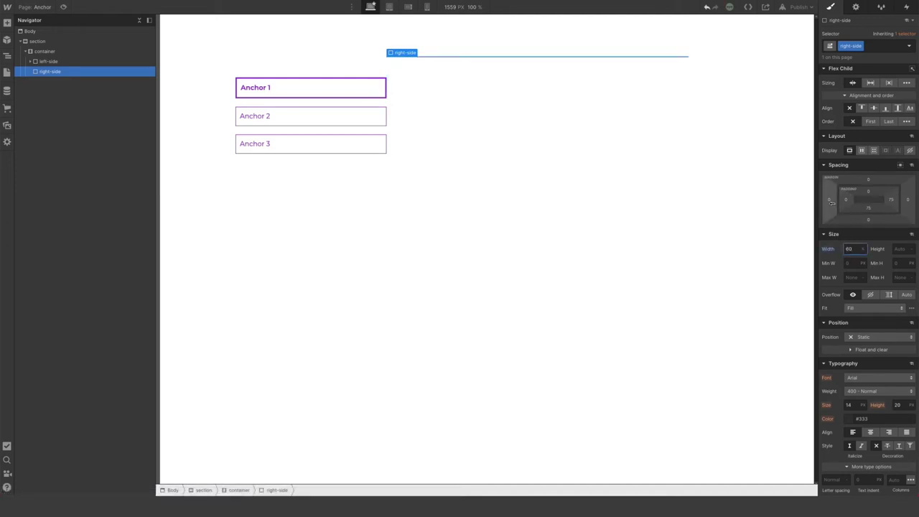
{"action": "left_click", "coordinate": [830, 203]}
{"action": "type", "text": "50"}
{"action": "key", "text": "Return"}
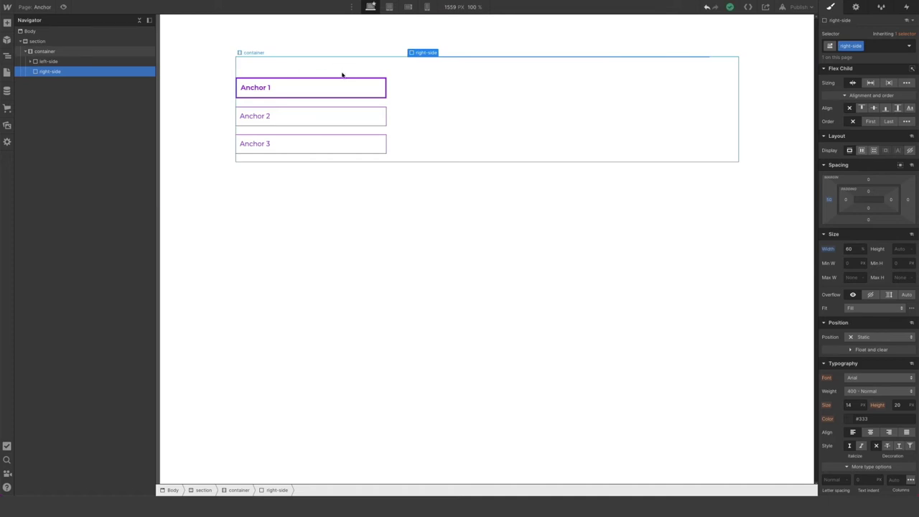
Add a Collection List inside the right-side div and give its wrapper the existing class "collection-list-wrapper"
{"action": "left_click", "coordinate": [333, 101]}
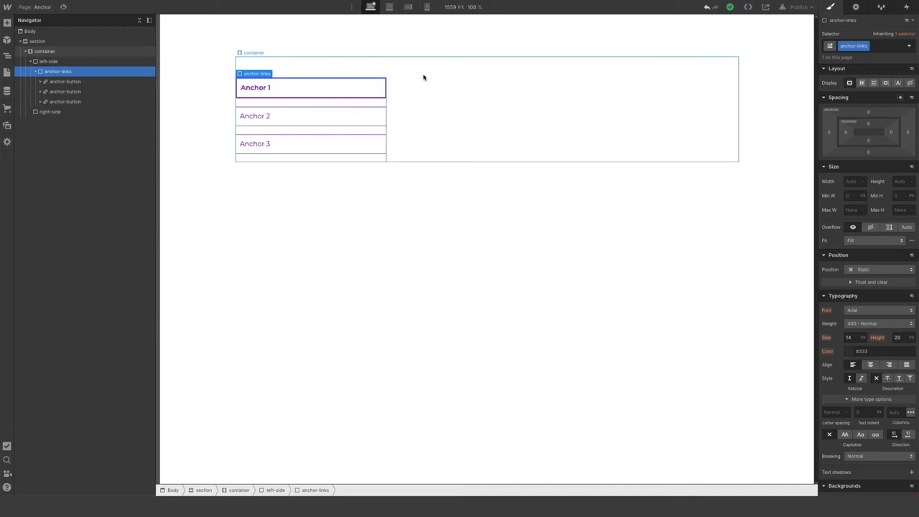
{"action": "left_click", "coordinate": [35, 112]}
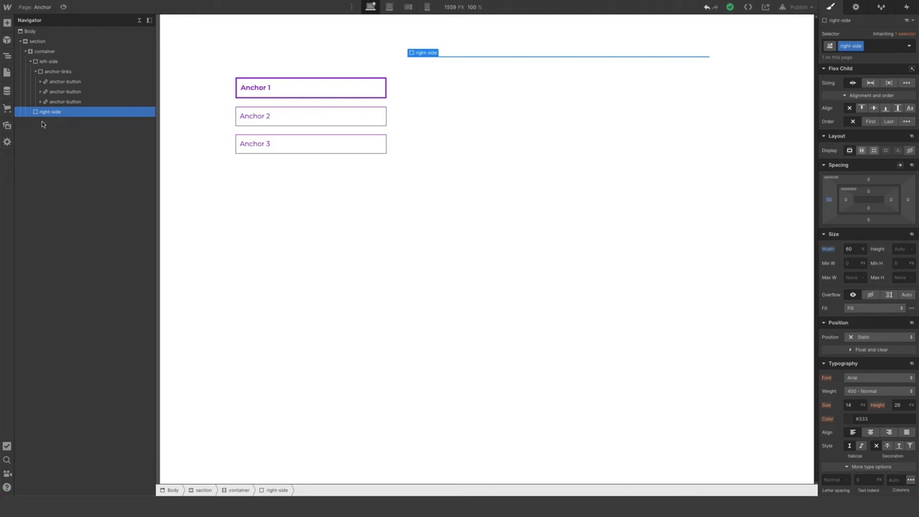
{"action": "left_click", "coordinate": [7, 23]}
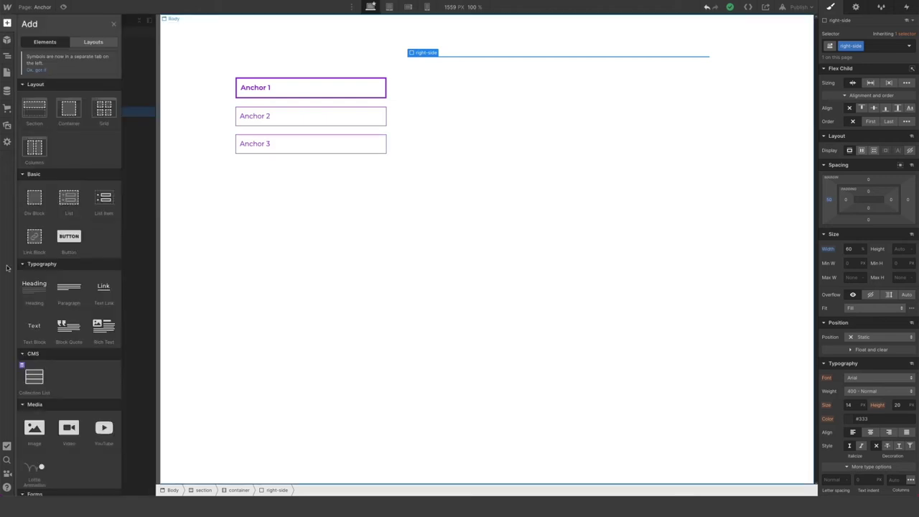
{"action": "left_click_drag", "start_coordinate": [34, 375], "coordinate": [99, 122]}
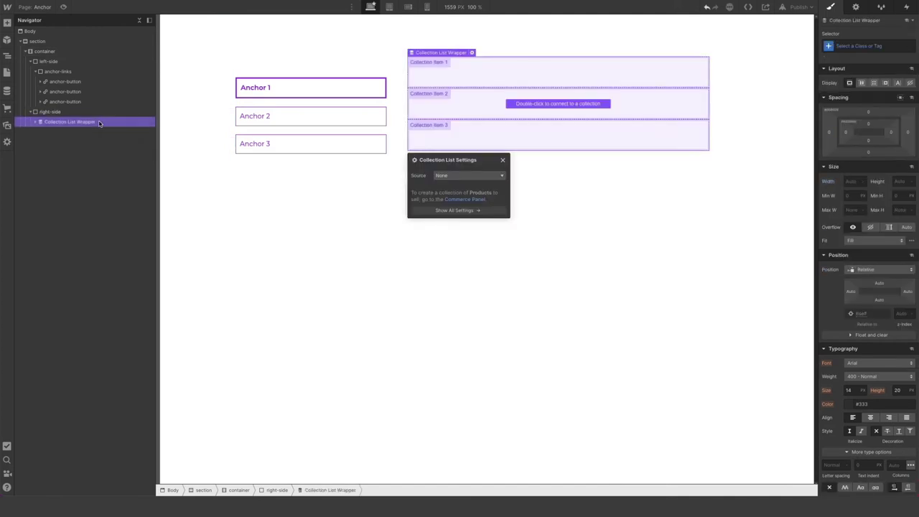
{"action": "left_click", "coordinate": [845, 46]}
{"action": "type", "text": "collec"}
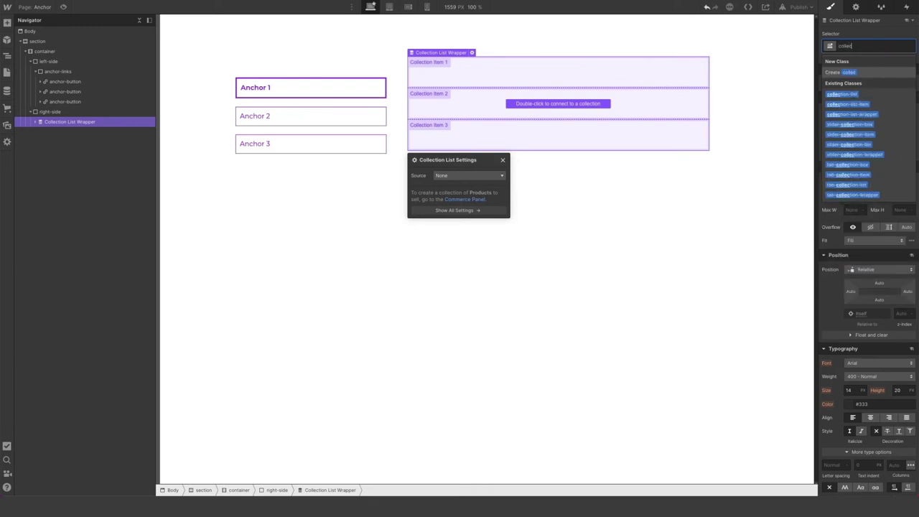
{"action": "left_click", "coordinate": [854, 114]}
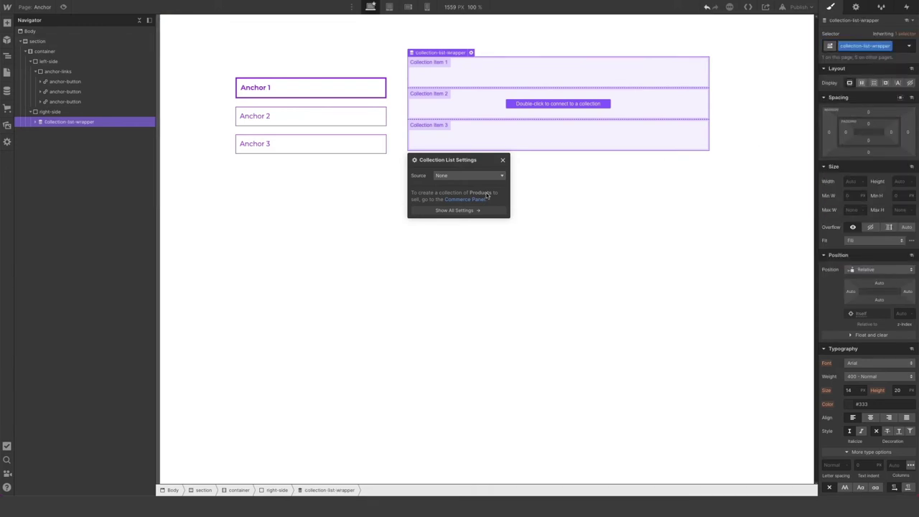
Connect the new collection list to the CMS Docs collection and close its settings
{"action": "left_click", "coordinate": [466, 175]}
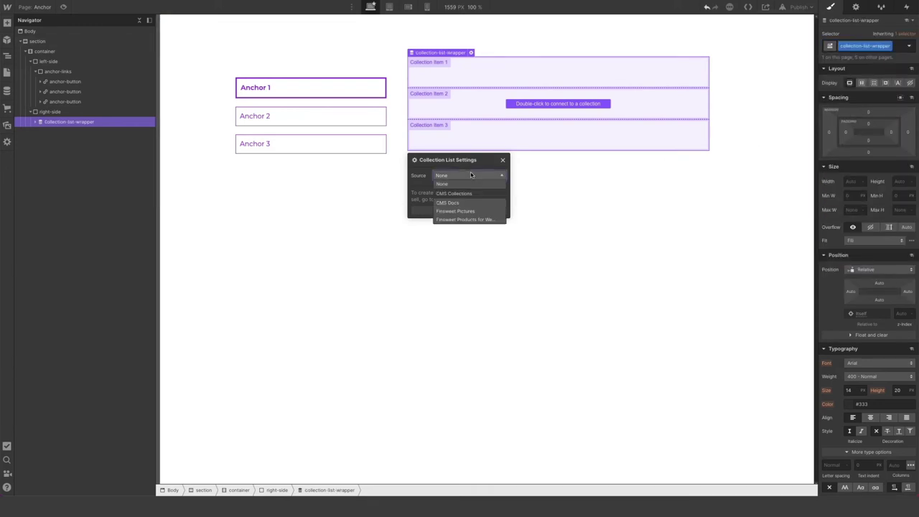
{"action": "left_click", "coordinate": [448, 203]}
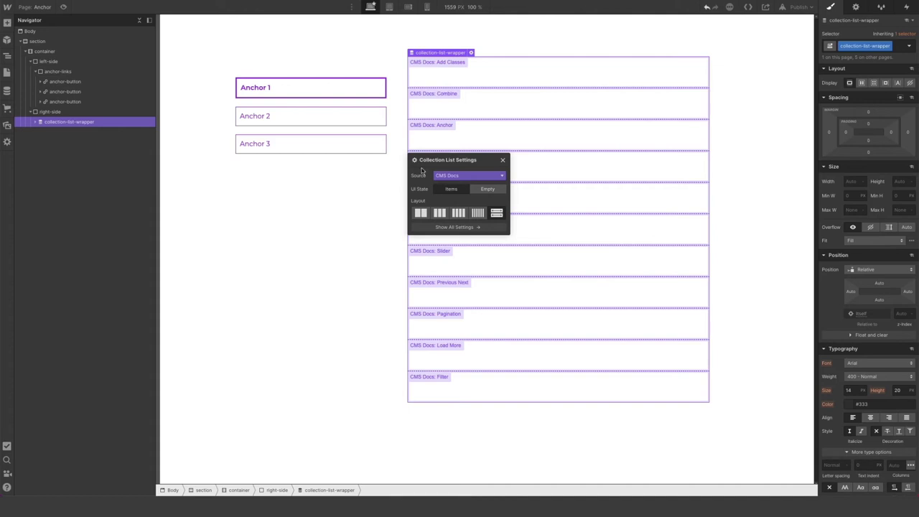
{"action": "left_click", "coordinate": [504, 161]}
Give the Collection List inside the wrapper the class "anchor-list" and select the Collection Item within it
{"action": "left_click", "coordinate": [36, 122]}
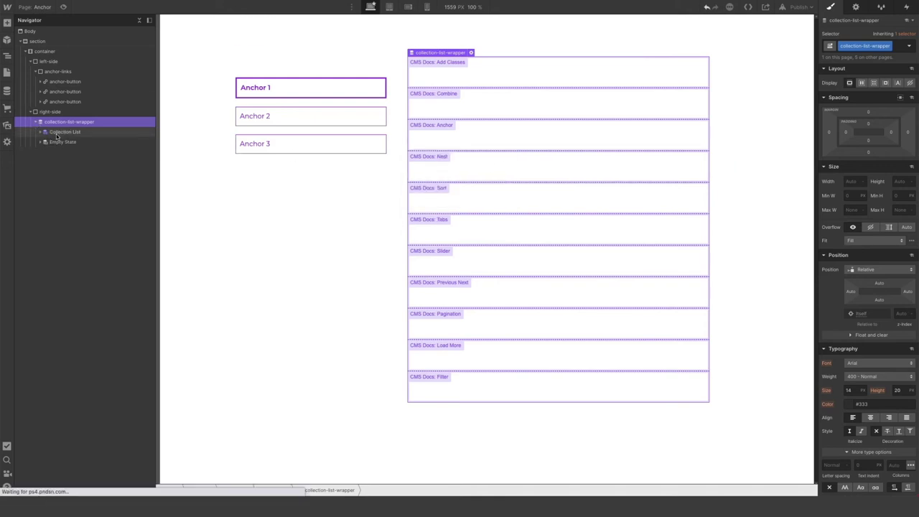
{"action": "left_click", "coordinate": [56, 133]}
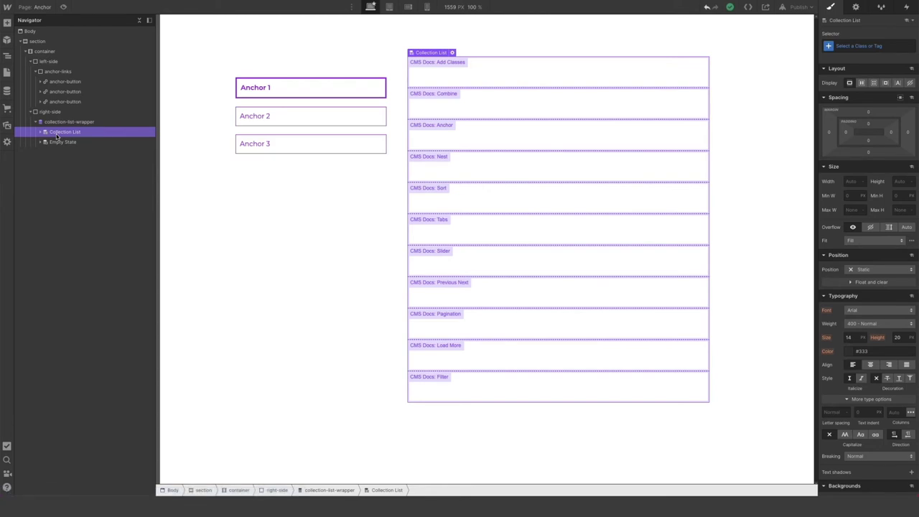
{"action": "left_click", "coordinate": [845, 46]}
{"action": "type", "text": "anchor-list"}
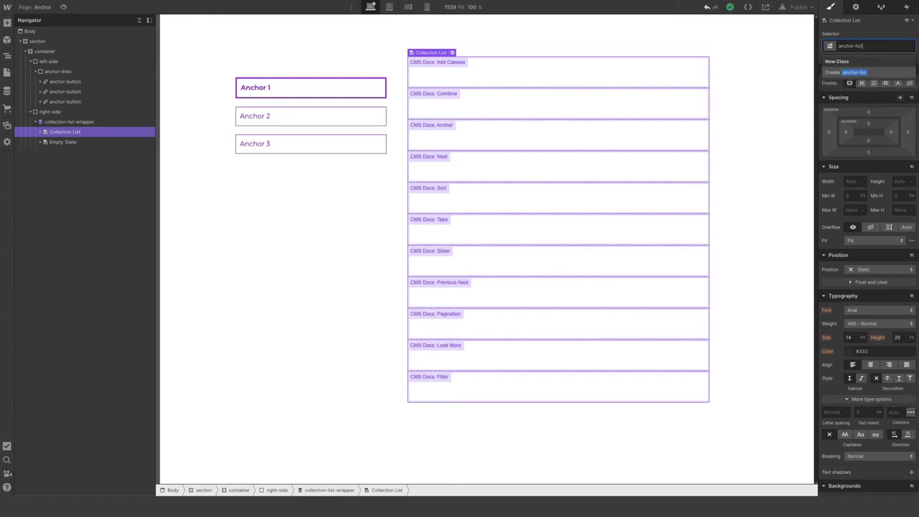
{"action": "key", "text": "Return"}
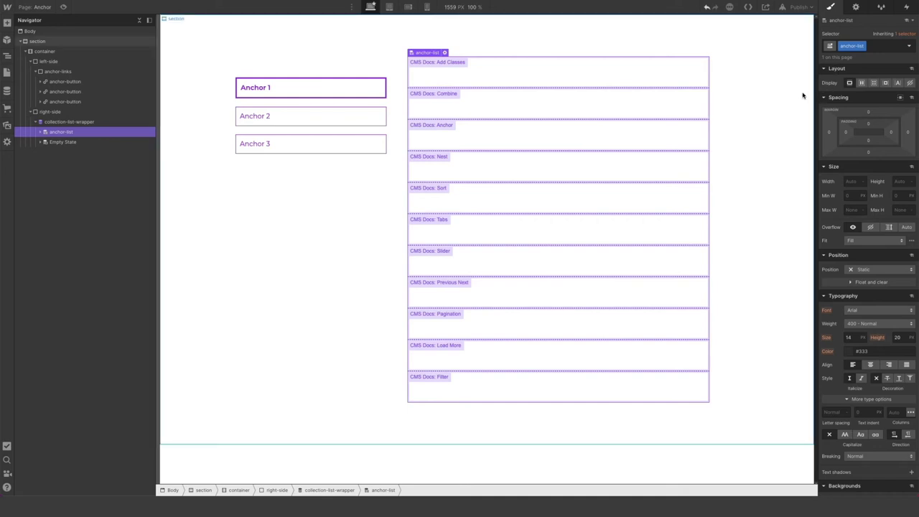
{"action": "left_click", "coordinate": [40, 132]}
{"action": "left_click", "coordinate": [58, 141]}
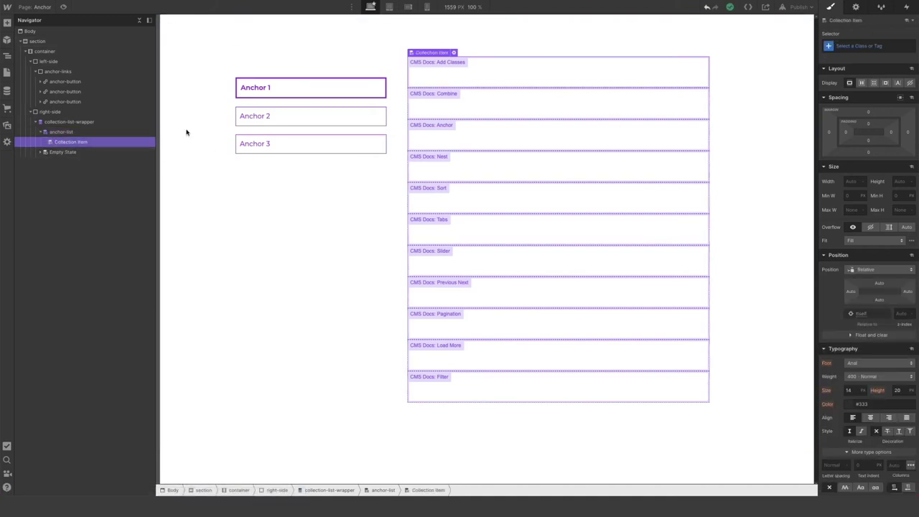
{"action": "left_click", "coordinate": [851, 45]}
{"action": "type", "text": "collec"}
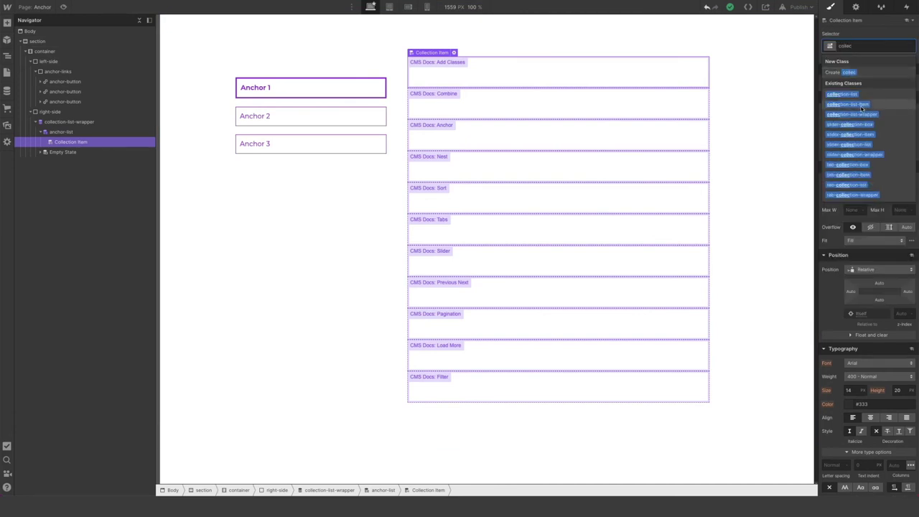
{"action": "left_click", "coordinate": [861, 107]}
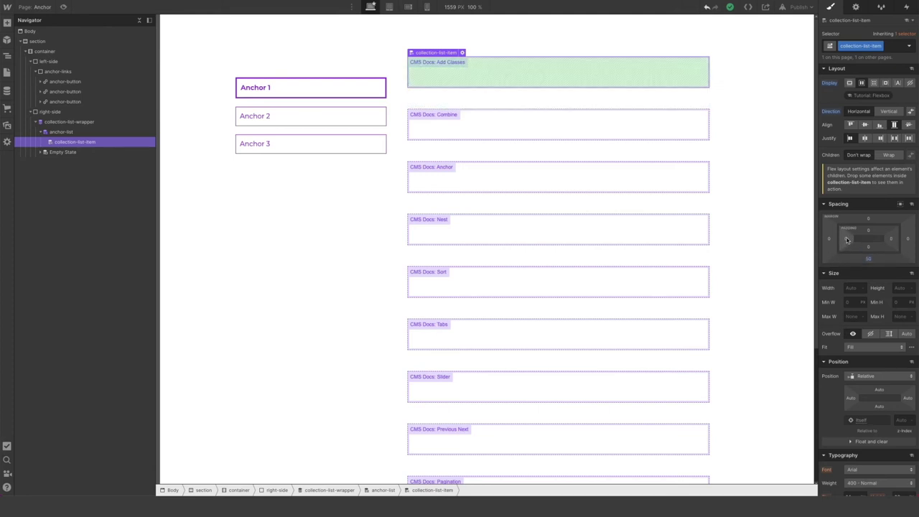
{"action": "left_click", "coordinate": [870, 44]}
{"action": "key", "text": "BackSpace"}
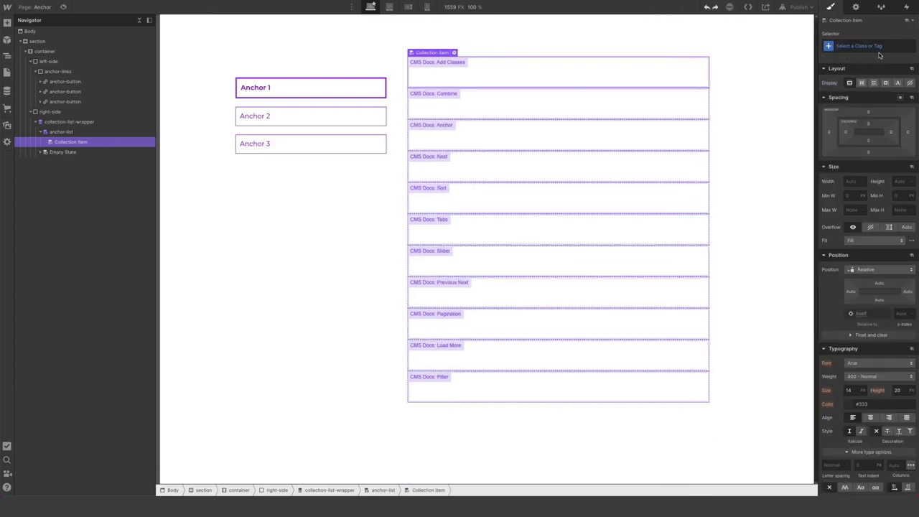
Give the Collection Item inside anchor-list the new class "anchor-list-item"
{"action": "left_click", "coordinate": [870, 45]}
{"action": "type", "text": "anchor"}
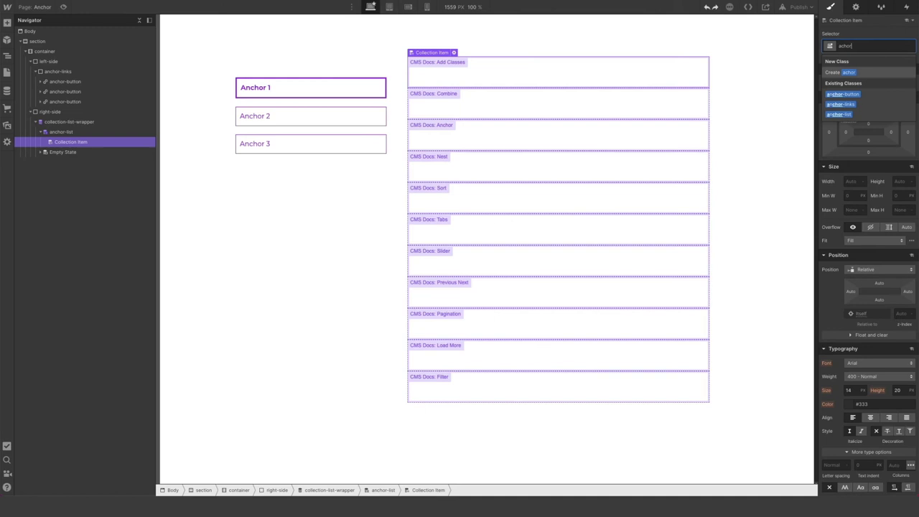
{"action": "key", "text": "BackSpace"}
{"action": "key", "text": "BackSpace"}
{"action": "key", "text": "BackSpace"}
{"action": "key", "text": "BackSpace"}
{"action": "type", "text": "nchor-list-item"}
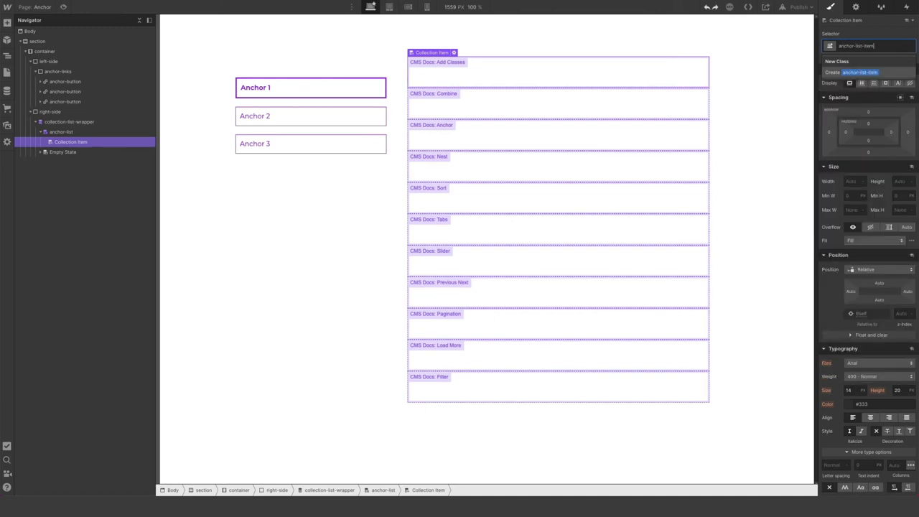
{"action": "key", "text": "Return"}
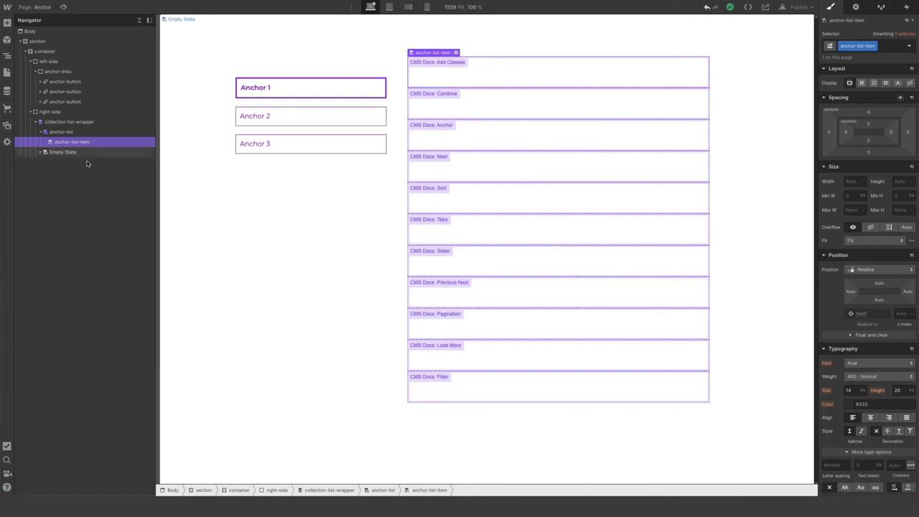
Add a Div Block inside anchor-list-item and give it the new class "anchor-item"
{"action": "left_click", "coordinate": [7, 24]}
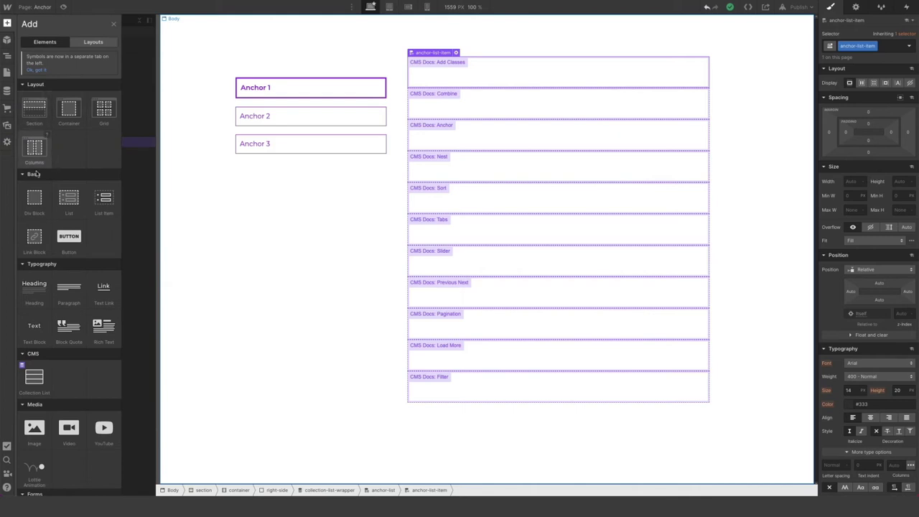
{"action": "left_click_drag", "start_coordinate": [33, 197], "coordinate": [83, 147]}
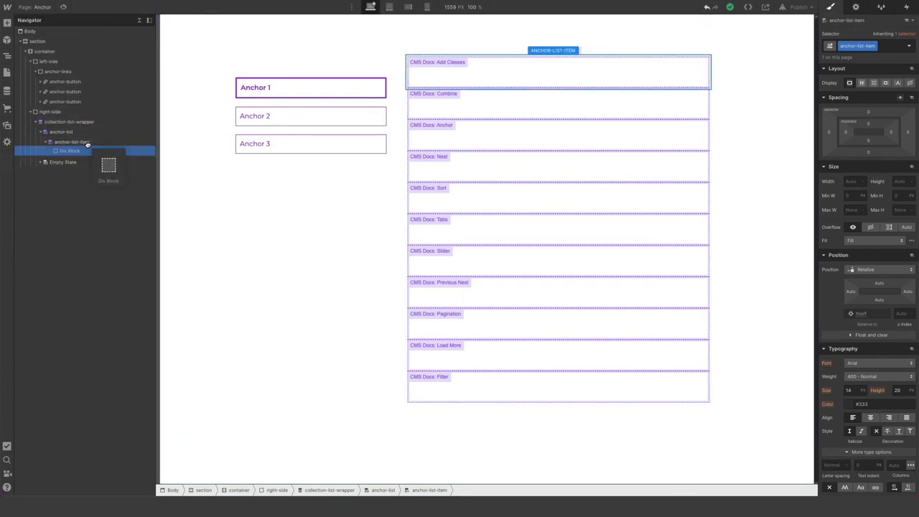
{"action": "left_click", "coordinate": [854, 46]}
{"action": "type", "text": "anch"}
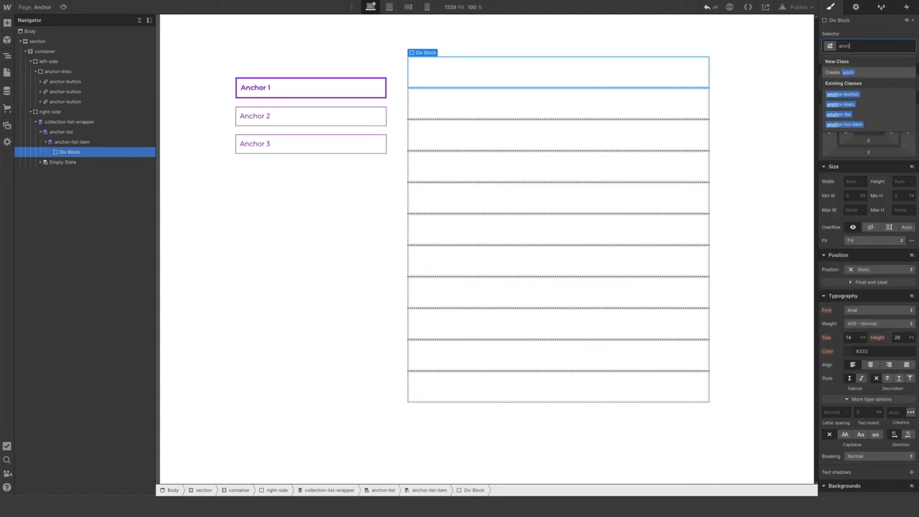
{"action": "type", "text": "or-item"}
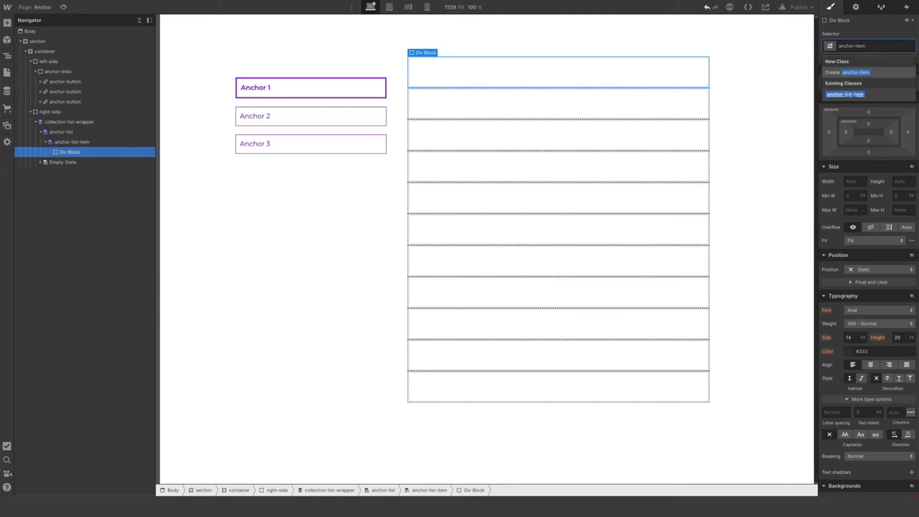
{"action": "key", "text": "Return"}
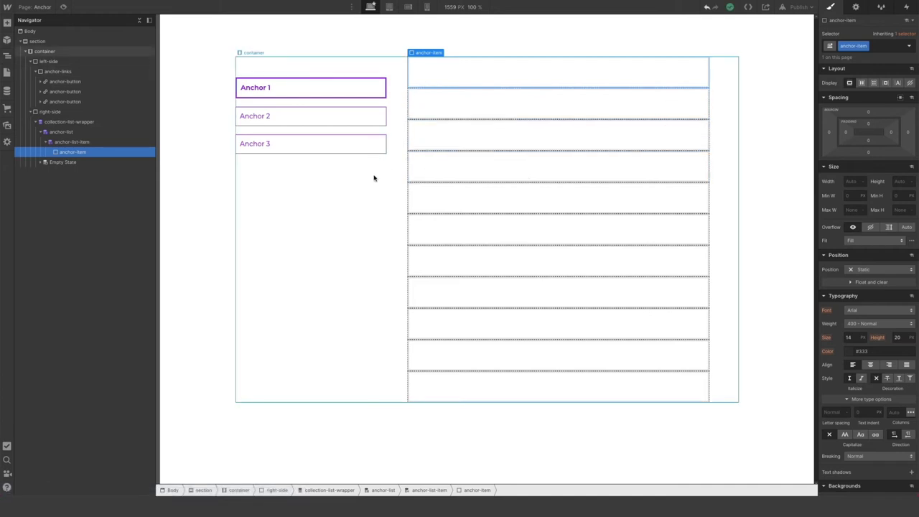
Add an H1 heading inside anchor-item and bind its text to the Name field of CMS Docs
{"action": "left_click", "coordinate": [8, 24]}
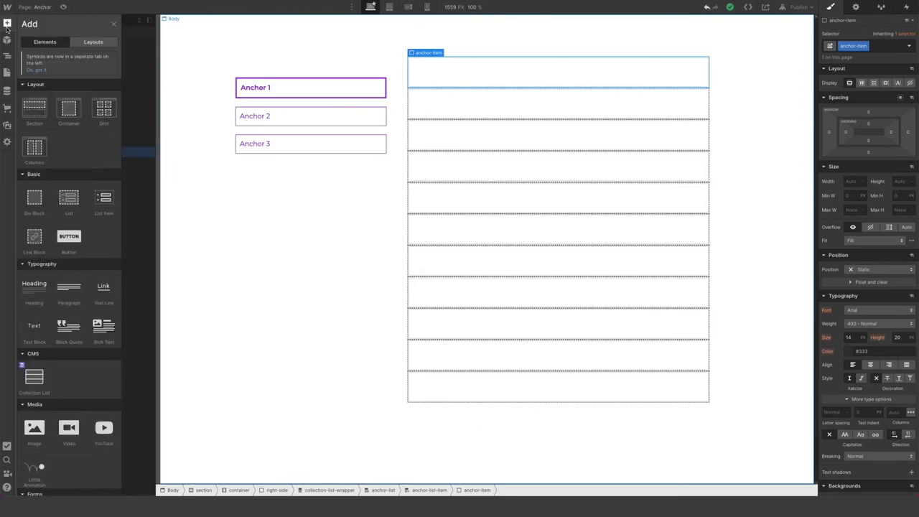
{"action": "left_click_drag", "start_coordinate": [34, 285], "coordinate": [104, 160]}
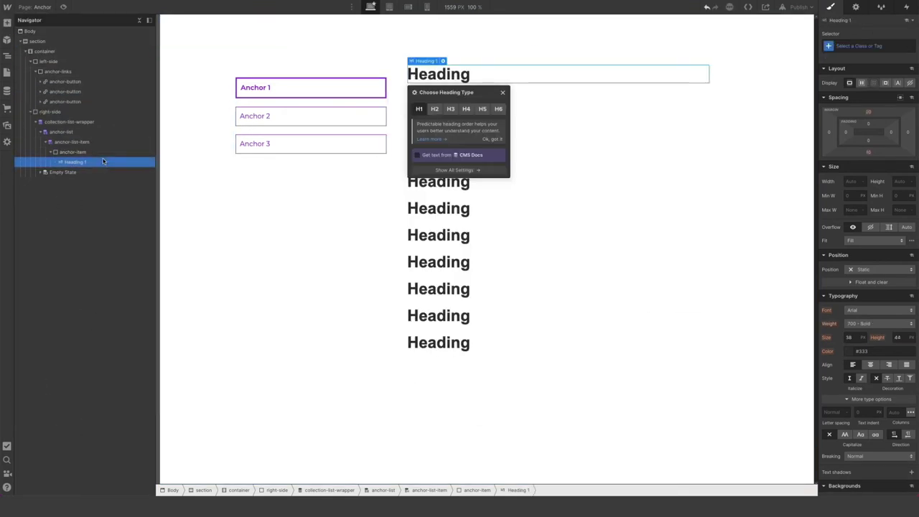
{"action": "left_click", "coordinate": [429, 155]}
{"action": "left_click", "coordinate": [440, 165]}
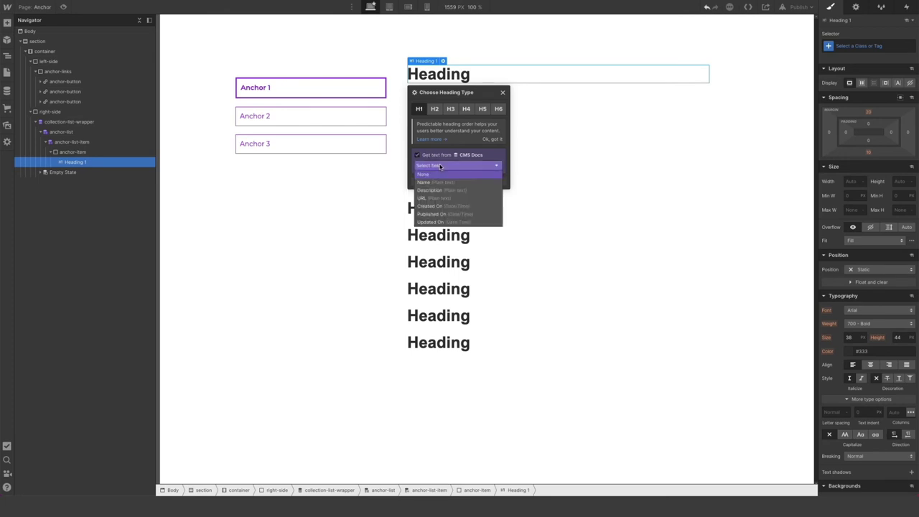
{"action": "left_click", "coordinate": [439, 181]}
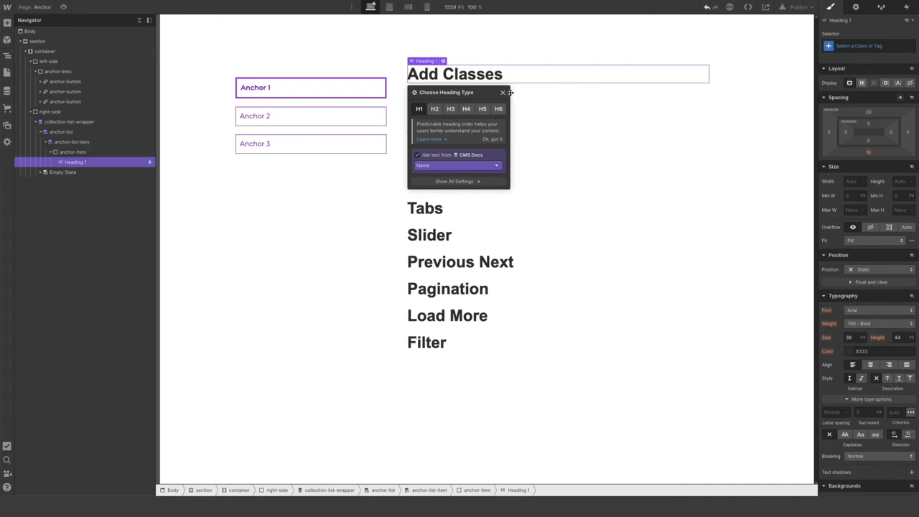
Apply the existing class "Heading" to the heading in anchor-item
{"action": "left_click", "coordinate": [846, 47]}
{"action": "type", "text": "Head"}
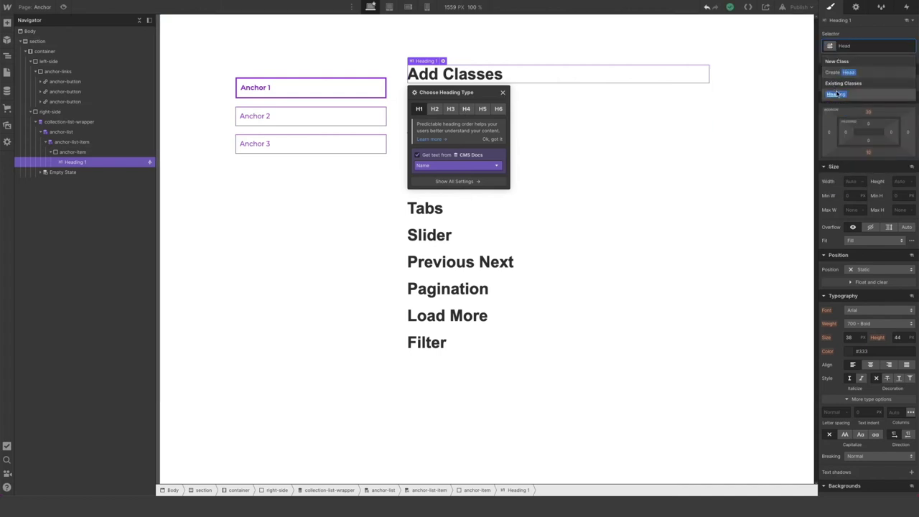
{"action": "left_click", "coordinate": [835, 94]}
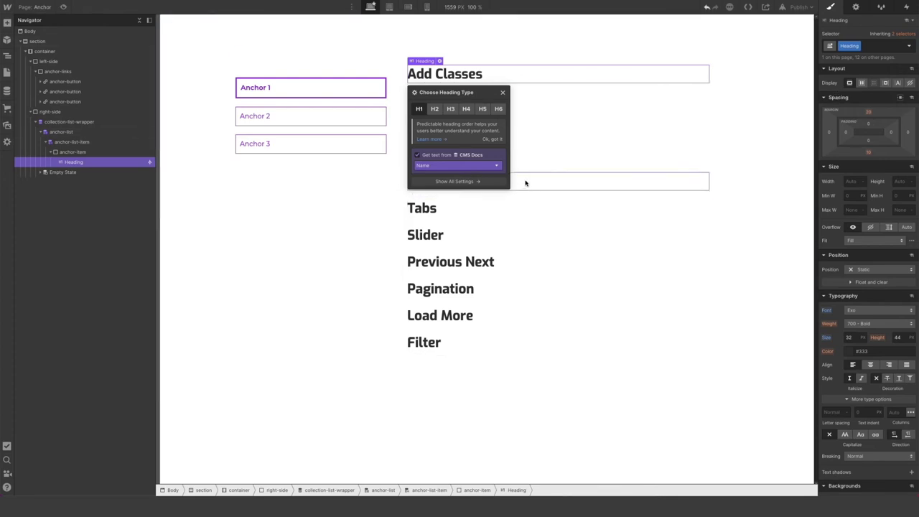
Add a Text Block below the heading in anchor-item and give it the existing class "Paragraph"
{"action": "left_click", "coordinate": [7, 22]}
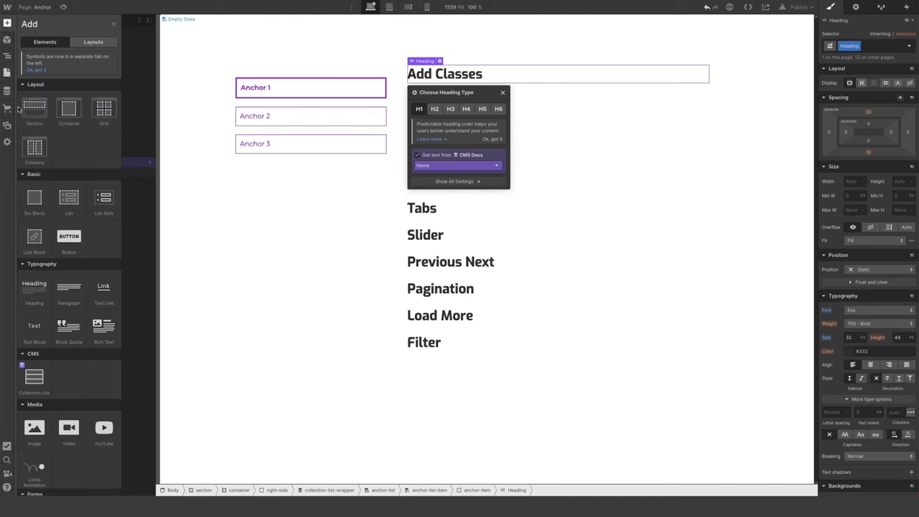
{"action": "left_click_drag", "start_coordinate": [34, 325], "coordinate": [104, 171]}
{"action": "left_click", "coordinate": [855, 46]}
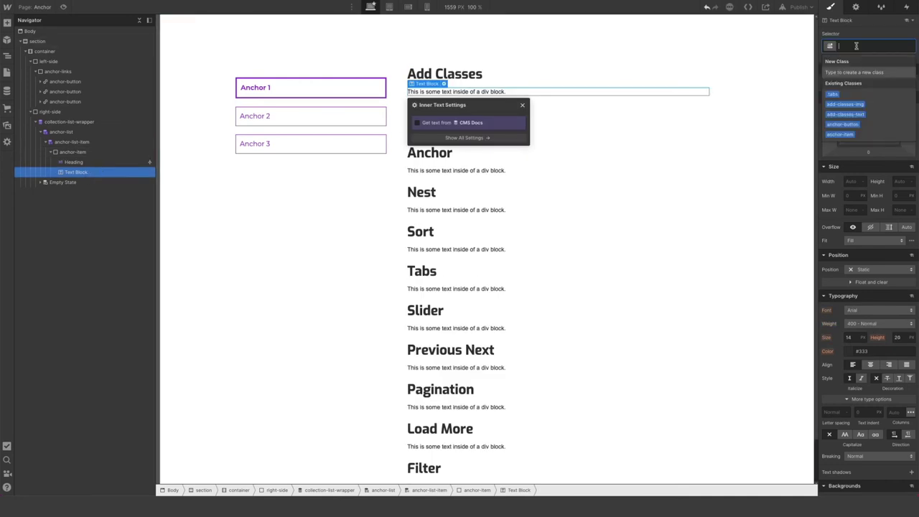
{"action": "type", "text": "Paragraph"}
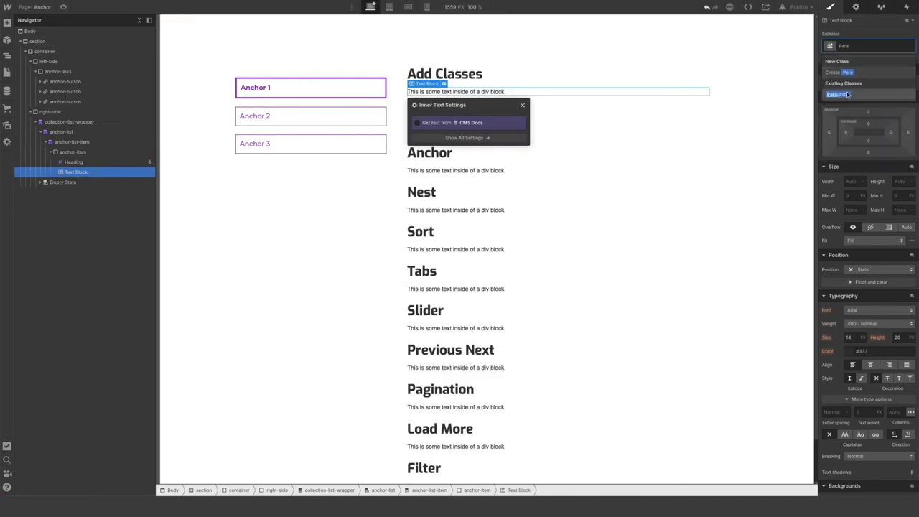
{"action": "left_click", "coordinate": [847, 94]}
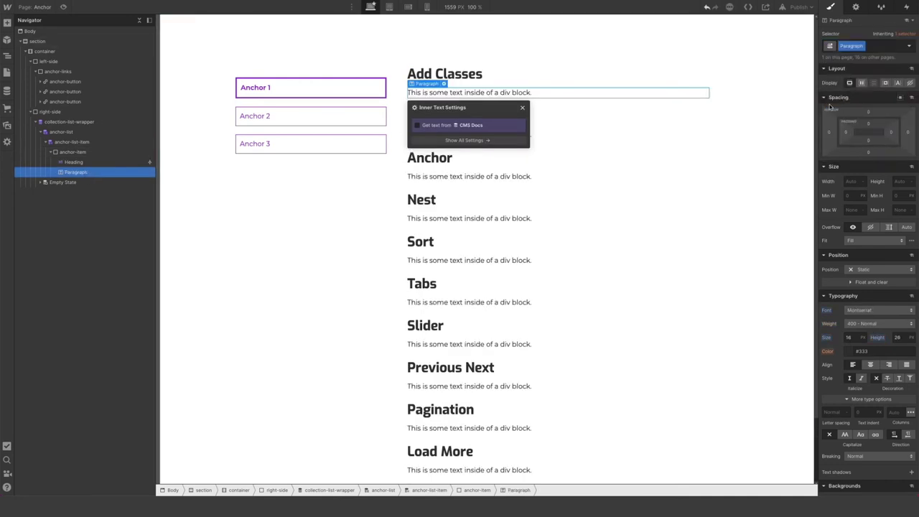
Bind the text block's text to the Description field of CMS Docs
{"action": "left_click", "coordinate": [444, 125]}
{"action": "left_click", "coordinate": [442, 136]}
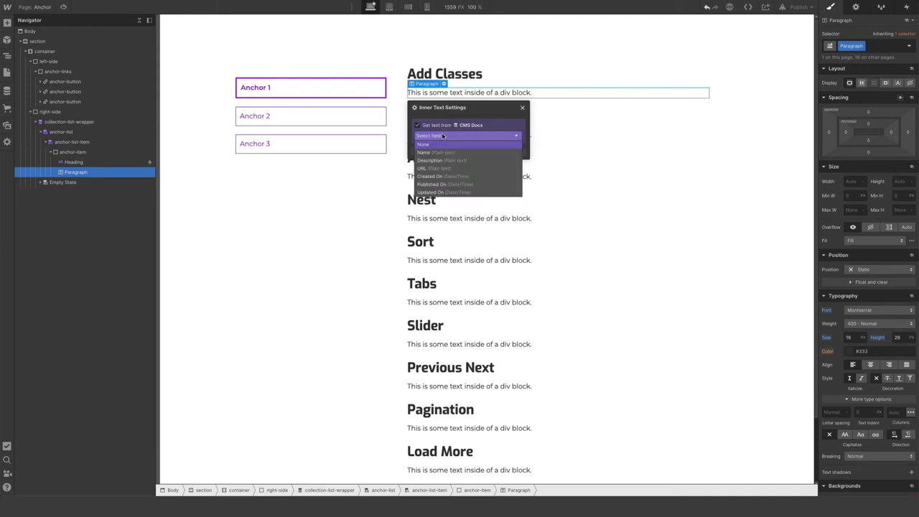
{"action": "left_click", "coordinate": [440, 160]}
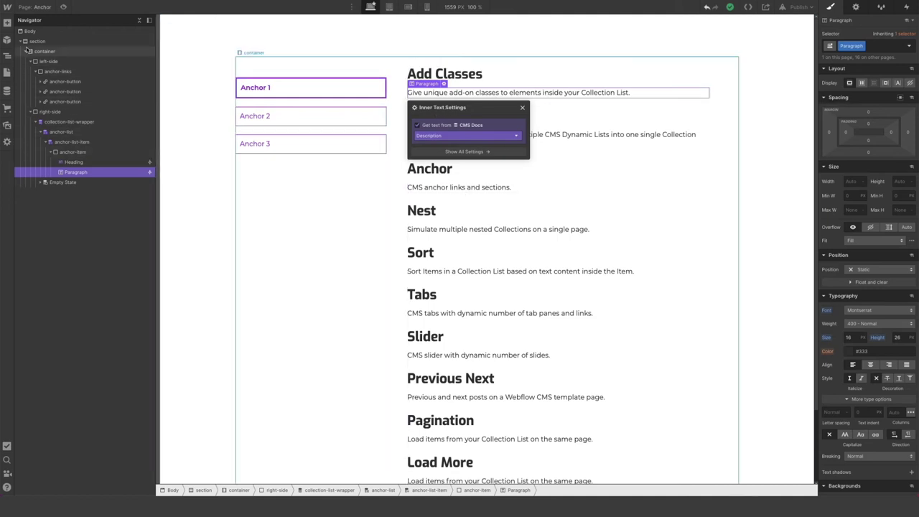
Add a Paragraph element below the description in anchor-item and give it the existing class "Paragraph"
{"action": "left_click", "coordinate": [8, 24]}
{"action": "left_click_drag", "start_coordinate": [56, 291], "coordinate": [109, 184]}
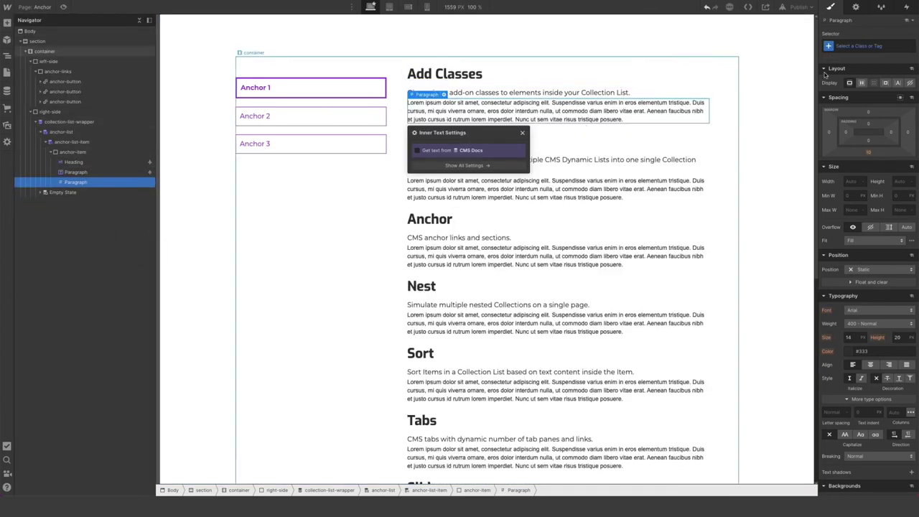
{"action": "left_click", "coordinate": [840, 46]}
{"action": "type", "text": "Par"}
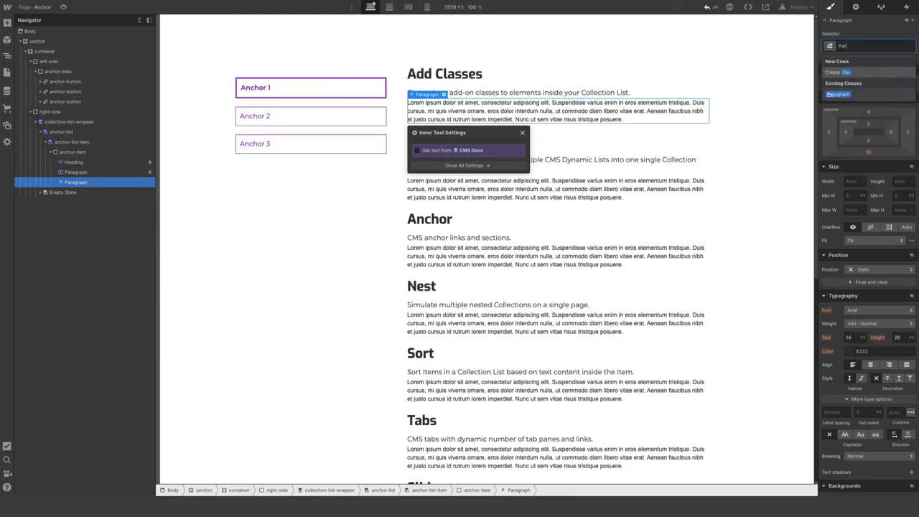
{"action": "type", "text": "a"}
{"action": "left_click", "coordinate": [838, 93]}
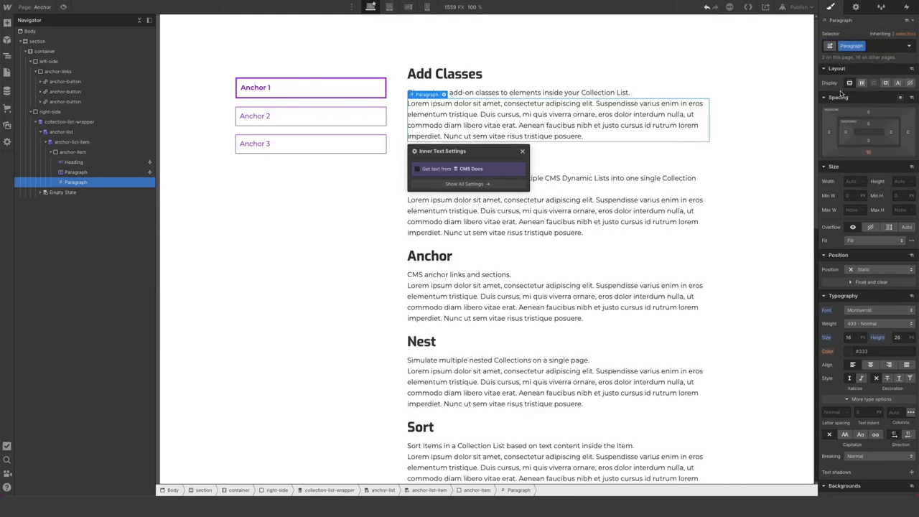
{"action": "left_click", "coordinate": [862, 46]}
{"action": "left_click", "coordinate": [856, 70]}
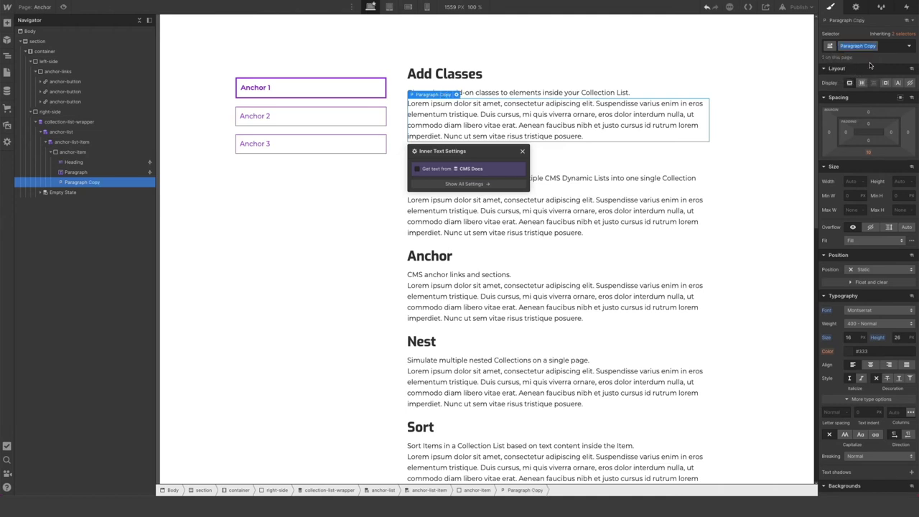
{"action": "left_click", "coordinate": [880, 48]}
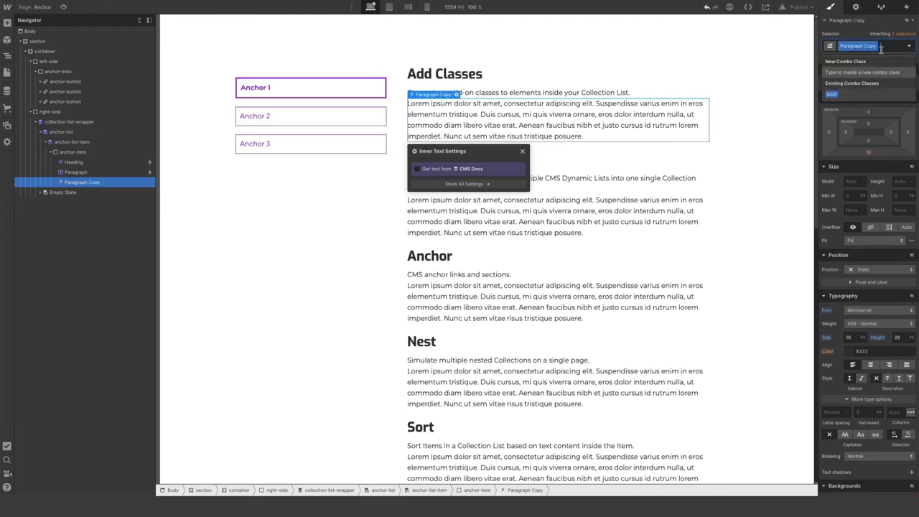
{"action": "left_click", "coordinate": [782, 84]}
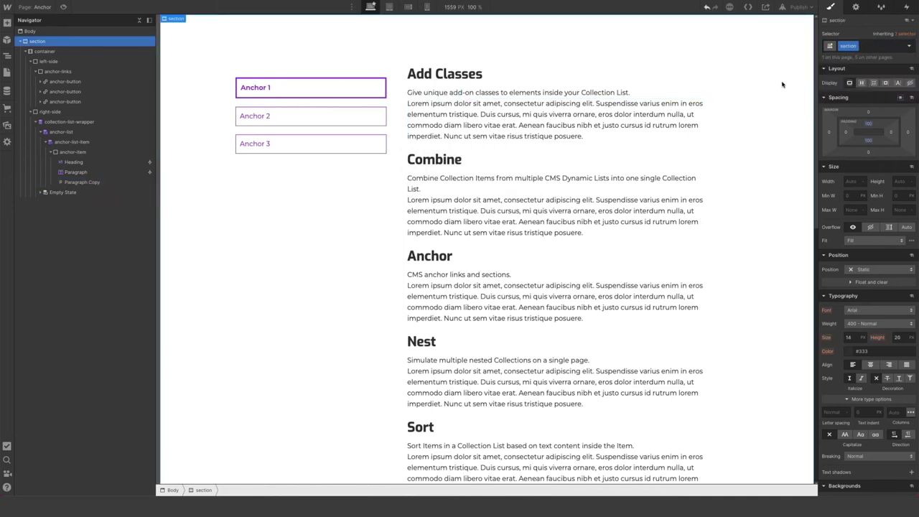
{"action": "left_click", "coordinate": [585, 122]}
{"action": "key", "text": "ctrl+z"}
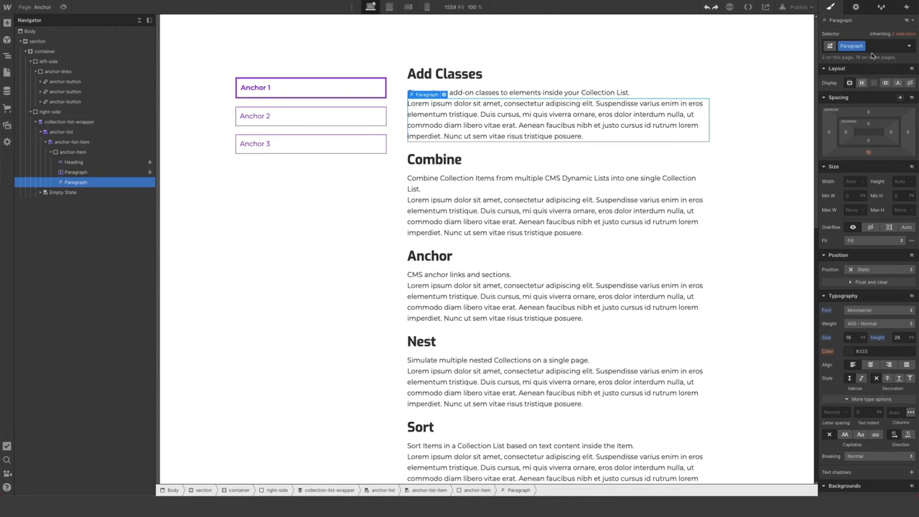
Add the combo class "pad-top" to the lorem ipsum paragraph and set its top margin to 20 px
{"action": "left_click", "coordinate": [870, 48]}
{"action": "type", "text": "p"}
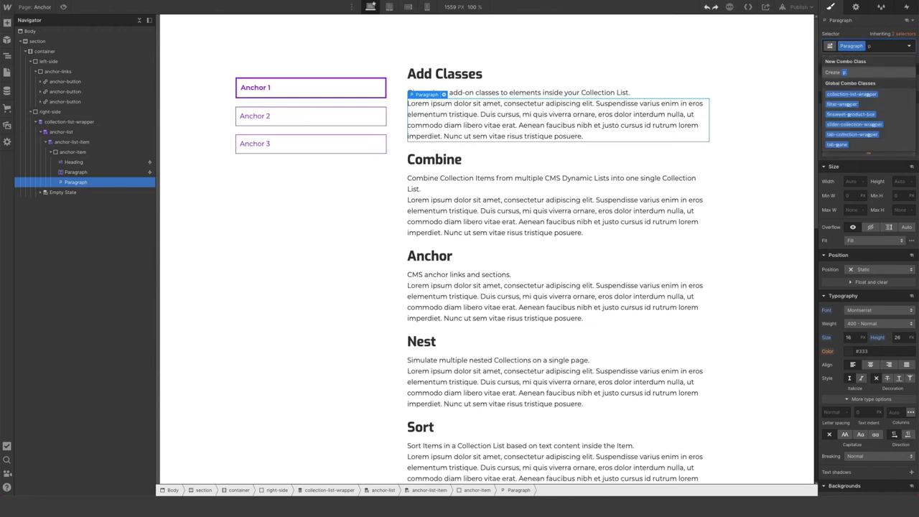
{"action": "type", "text": "ad-top"}
{"action": "key", "text": "Return"}
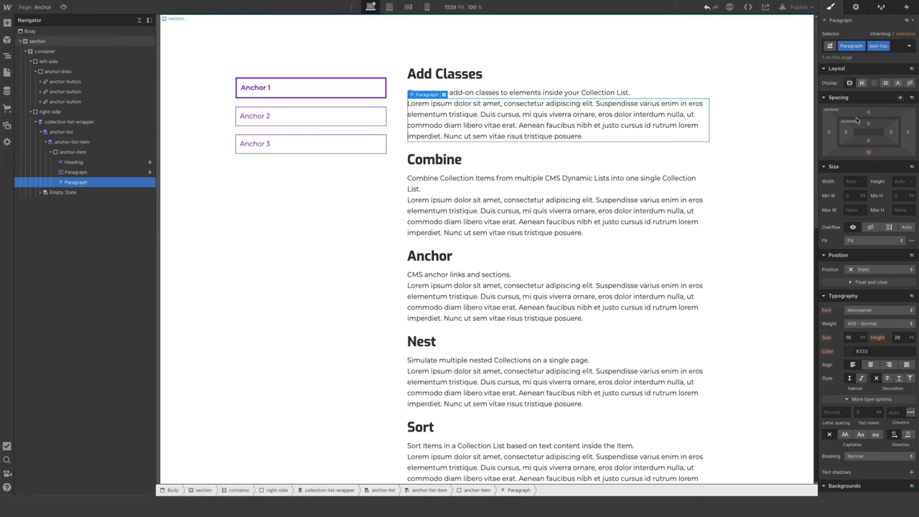
{"action": "left_click", "coordinate": [868, 113]}
{"action": "type", "text": "20"}
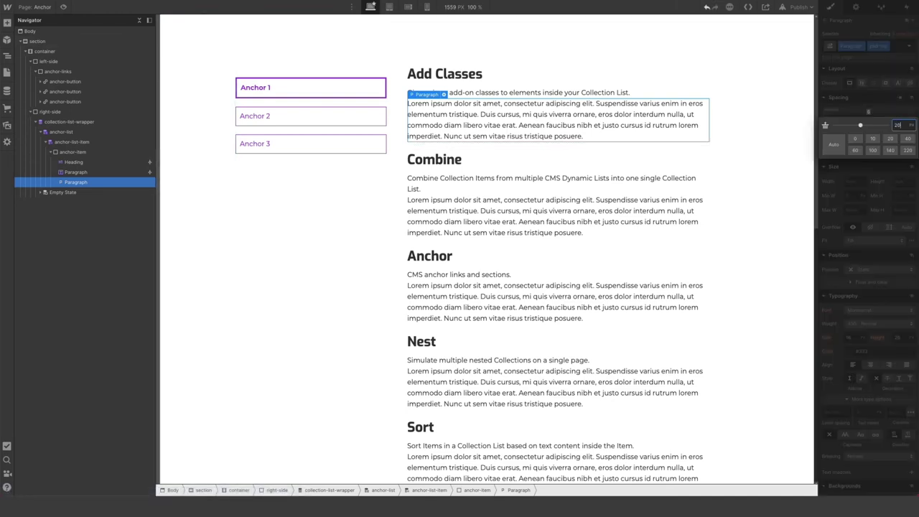
{"action": "key", "text": "Return"}
Copy the paragraph's lorem ipsum text and paste it as a second block below the original, separated by a blank line
{"action": "double_click", "coordinate": [546, 137]}
{"action": "left_click_drag", "start_coordinate": [587, 143], "coordinate": [407, 110]}
{"action": "key", "text": "ctrl+c"}
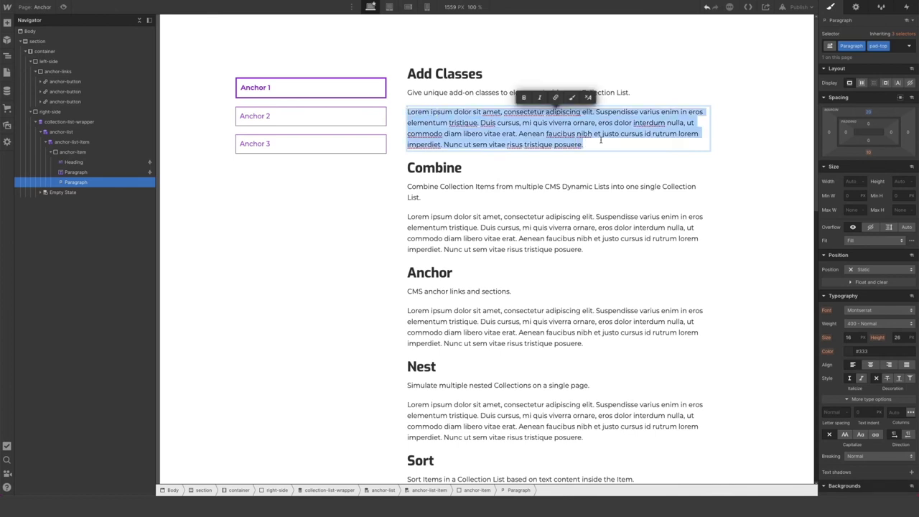
{"action": "left_click", "coordinate": [604, 145]}
{"action": "key", "text": "ctrl+v"}
{"action": "left_click", "coordinate": [773, 152]}
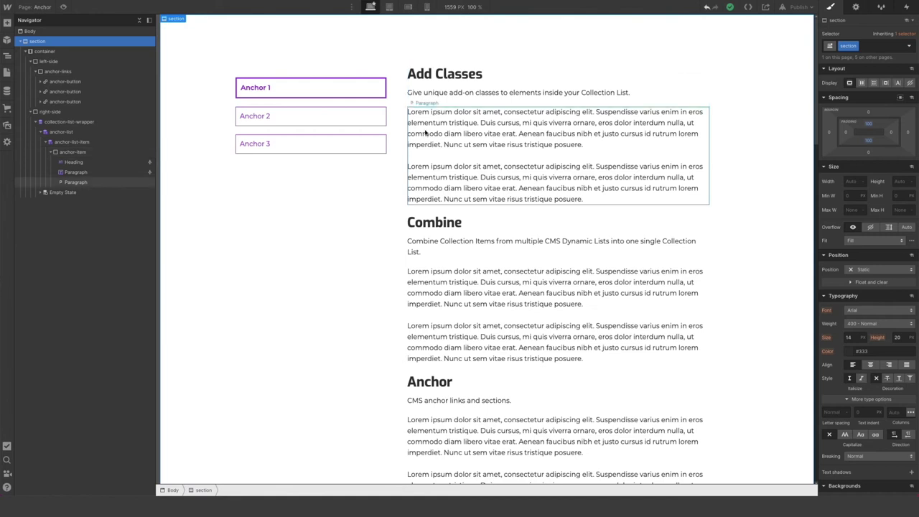
Try a 200 px top margin on the anchor-item block
{"action": "left_click", "coordinate": [77, 153]}
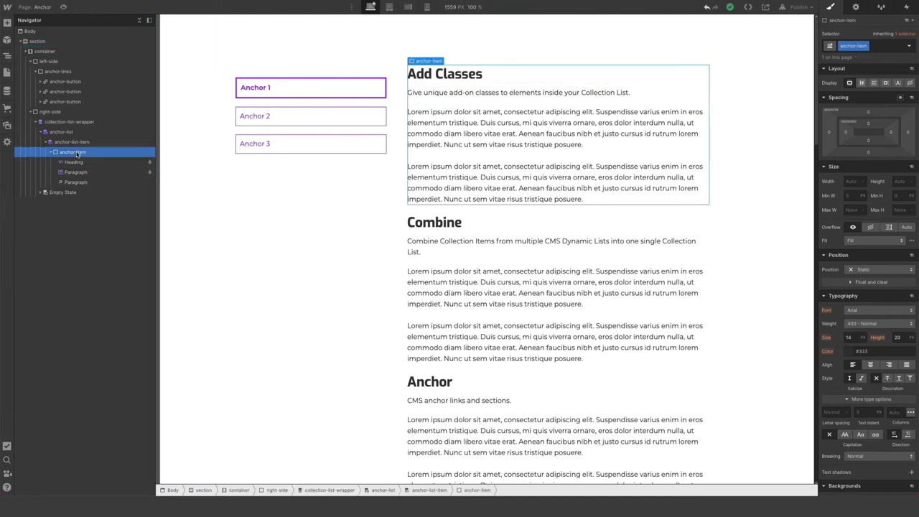
{"action": "left_click", "coordinate": [51, 152]}
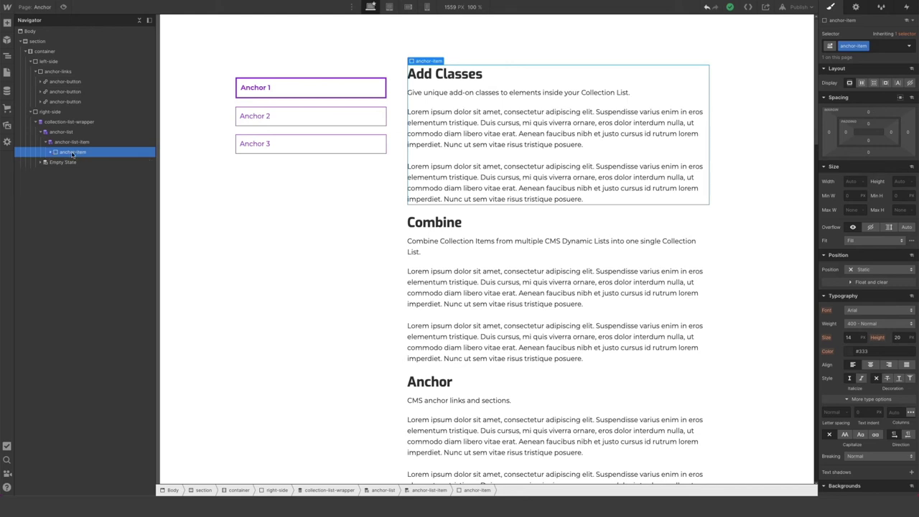
{"action": "left_click", "coordinate": [868, 113]}
{"action": "type", "text": "200"}
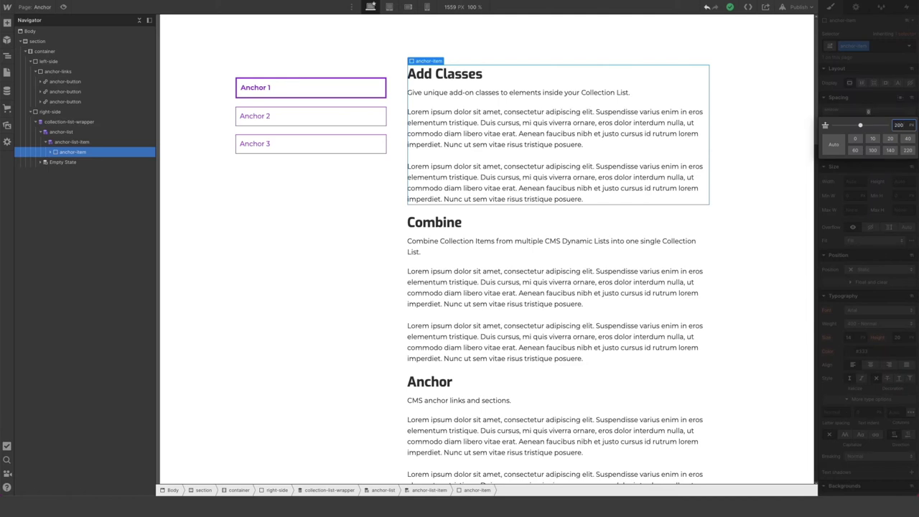
{"action": "key", "text": "Return"}
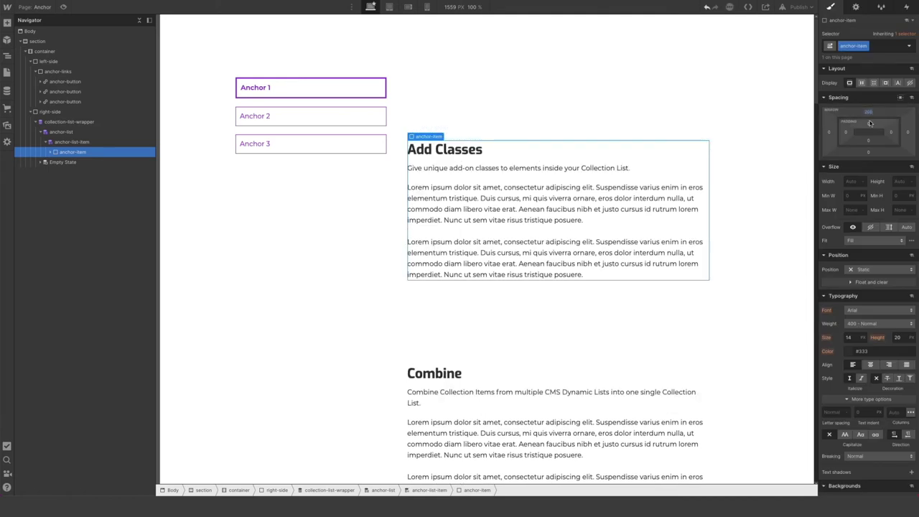
Reset anchor-item's top margin to 0 and set its top padding to 200 px
{"action": "left_click", "coordinate": [869, 112]}
{"action": "type", "text": "0"}
{"action": "key", "text": "Return"}
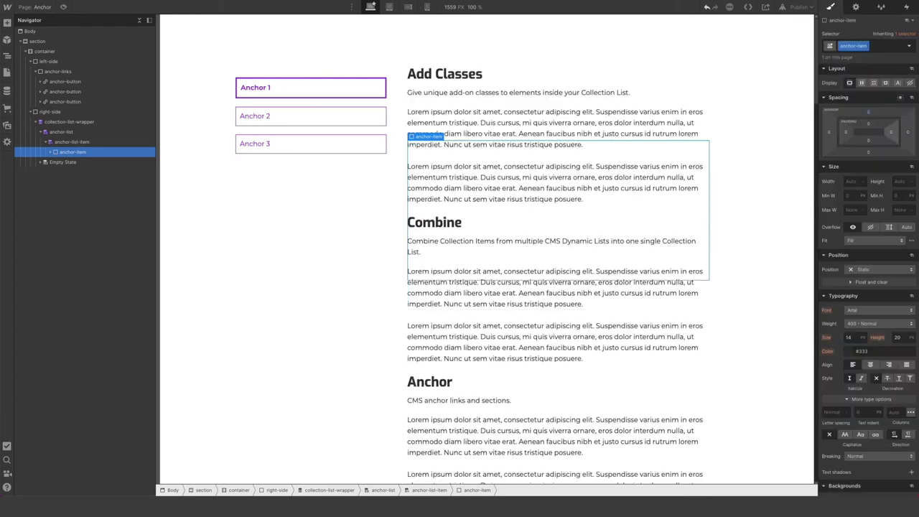
{"action": "left_click", "coordinate": [868, 124]}
{"action": "type", "text": "200"}
{"action": "key", "text": "Return"}
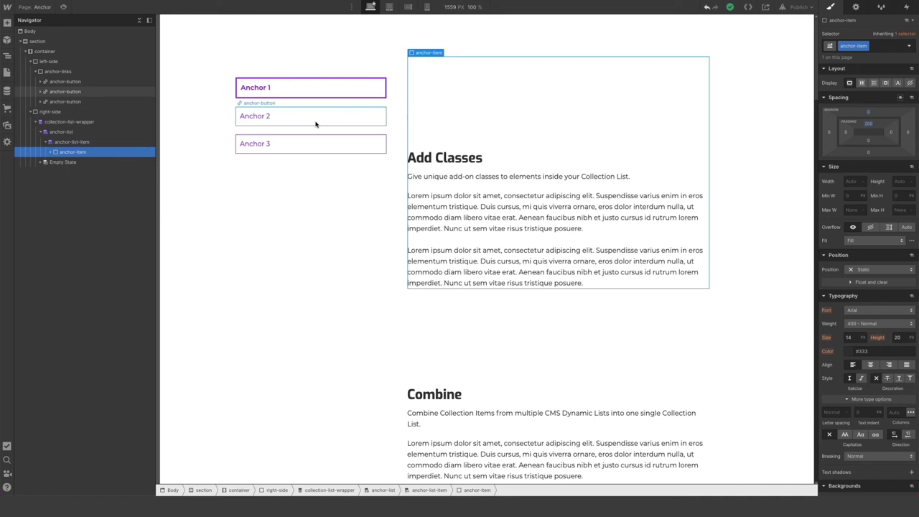
{"action": "scroll", "coordinate": [463, 355], "scroll_direction": "down", "scroll_amount": 5}
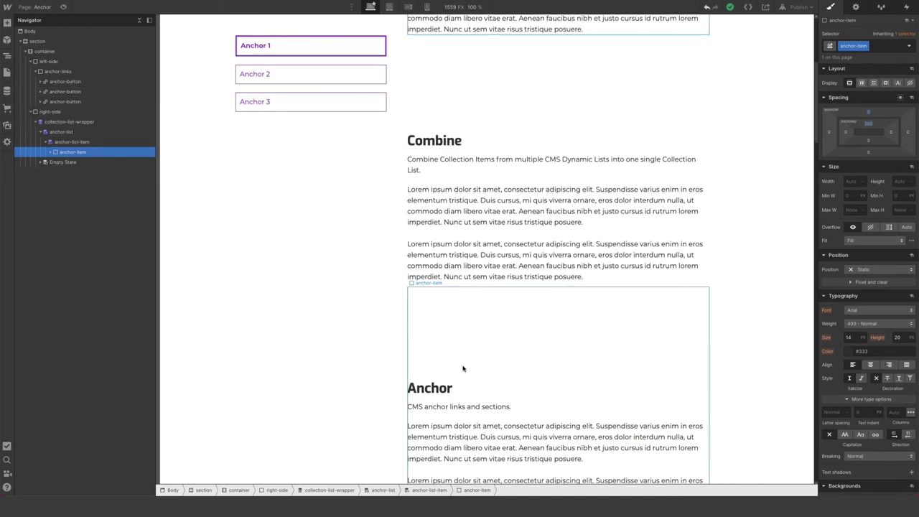
{"action": "scroll", "coordinate": [495, 274], "scroll_direction": "up", "scroll_amount": 5}
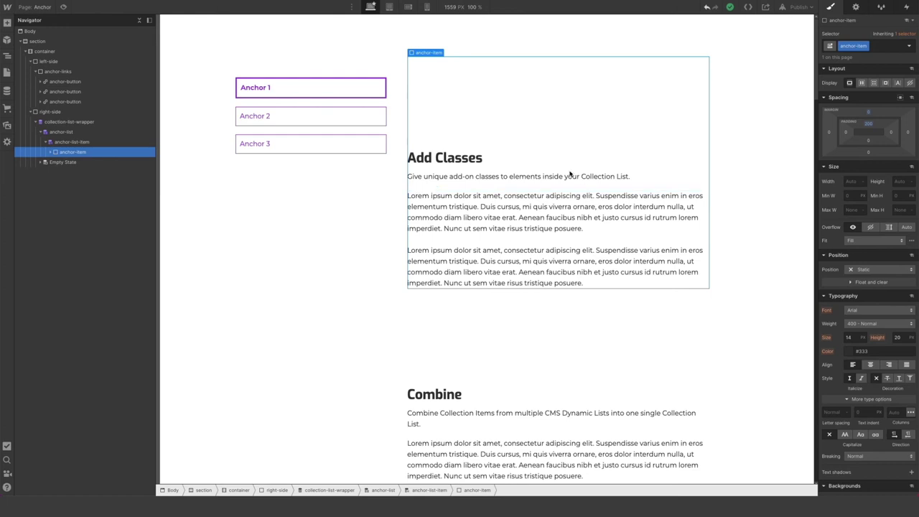
Publish the site to its webflow.io staging domain and open the live anchor page
{"action": "left_click", "coordinate": [334, 194]}
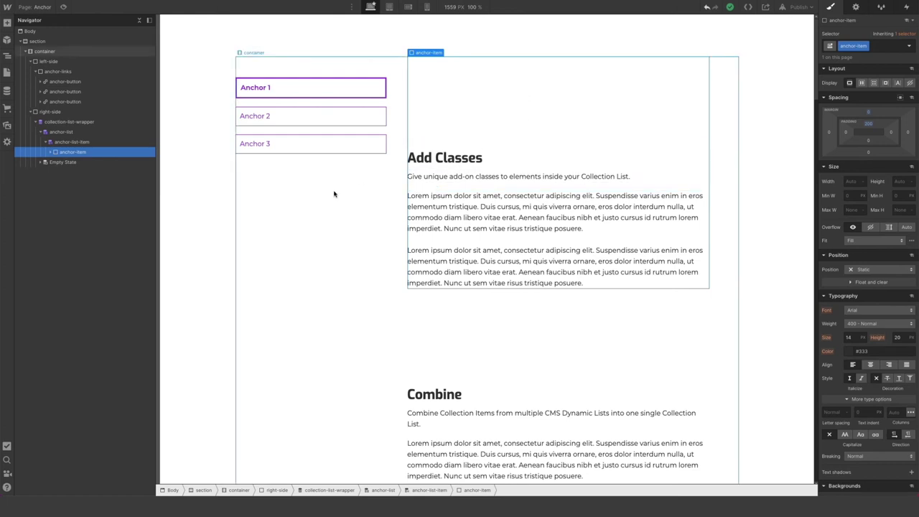
{"action": "left_click", "coordinate": [798, 8]}
{"action": "left_click", "coordinate": [753, 112]}
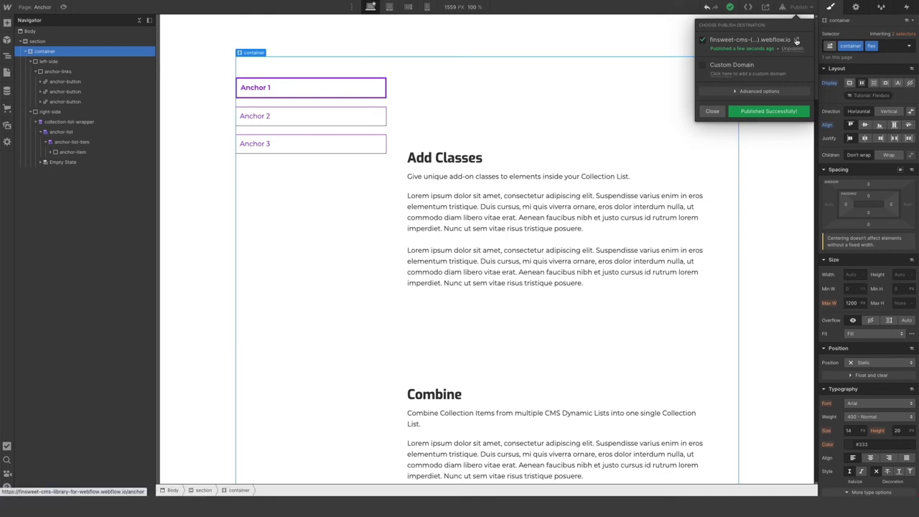
{"action": "left_click", "coordinate": [793, 45]}
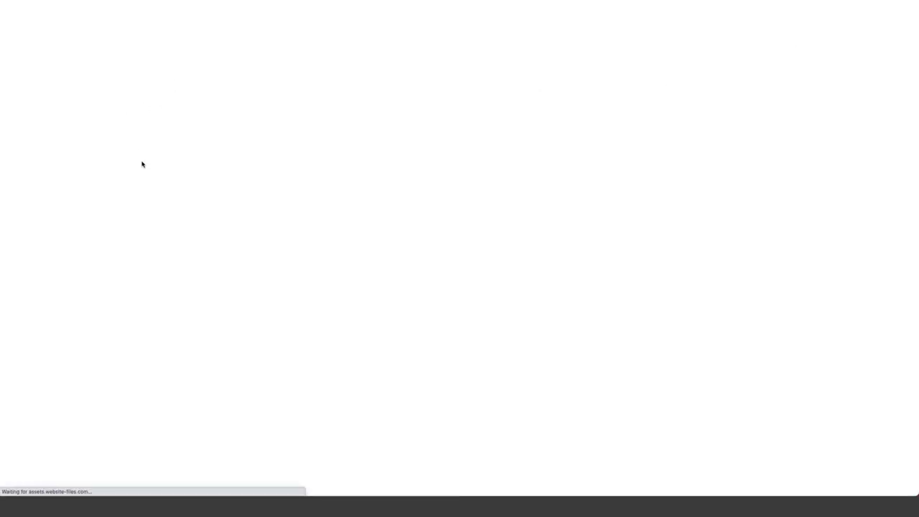
Examine the published page along its full length, checking the section spacing and the sticky anchor buttons
{"action": "scroll", "coordinate": [477, 169], "scroll_direction": "down", "scroll_amount": 7}
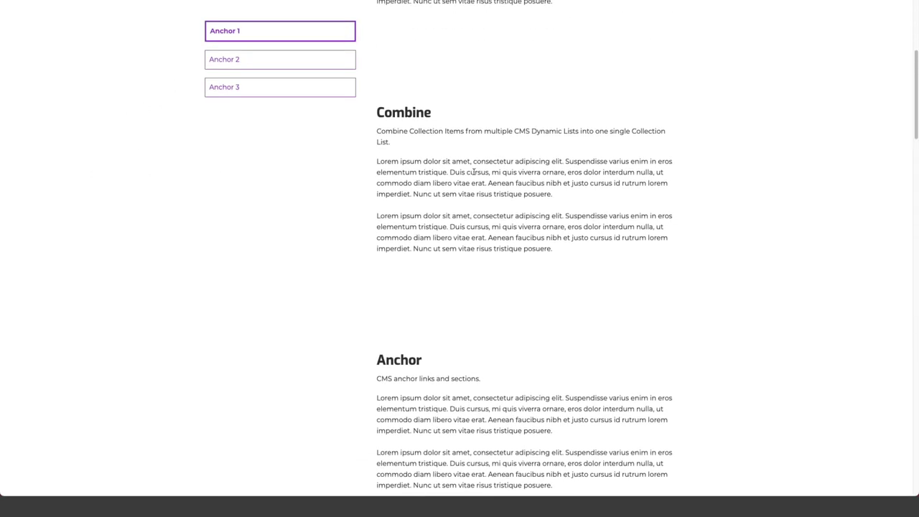
{"action": "scroll", "coordinate": [474, 174], "scroll_direction": "down", "scroll_amount": 4}
{"action": "scroll", "coordinate": [472, 173], "scroll_direction": "up", "scroll_amount": 8}
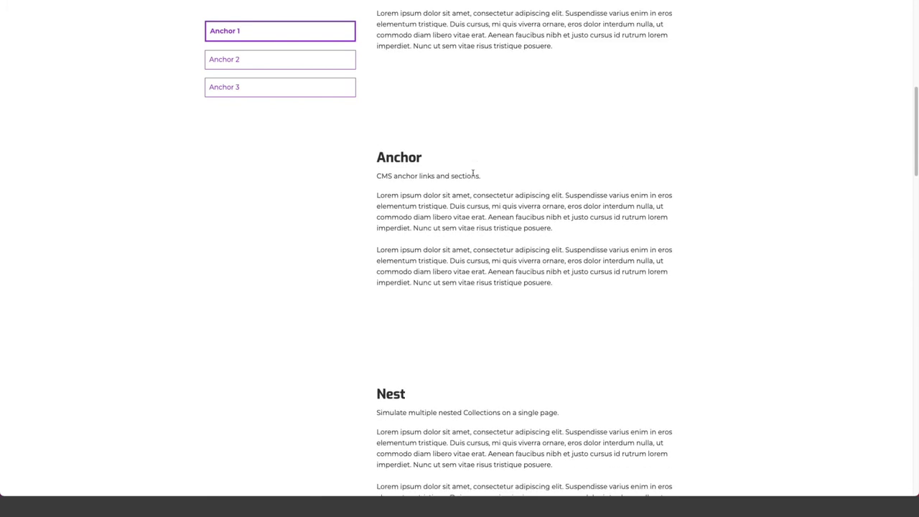
{"action": "scroll", "coordinate": [471, 174], "scroll_direction": "up", "scroll_amount": 3}
{"action": "scroll", "coordinate": [283, 140], "scroll_direction": "down", "scroll_amount": 3}
{"action": "scroll", "coordinate": [282, 151], "scroll_direction": "down", "scroll_amount": 4}
{"action": "scroll", "coordinate": [287, 159], "scroll_direction": "down", "scroll_amount": 5}
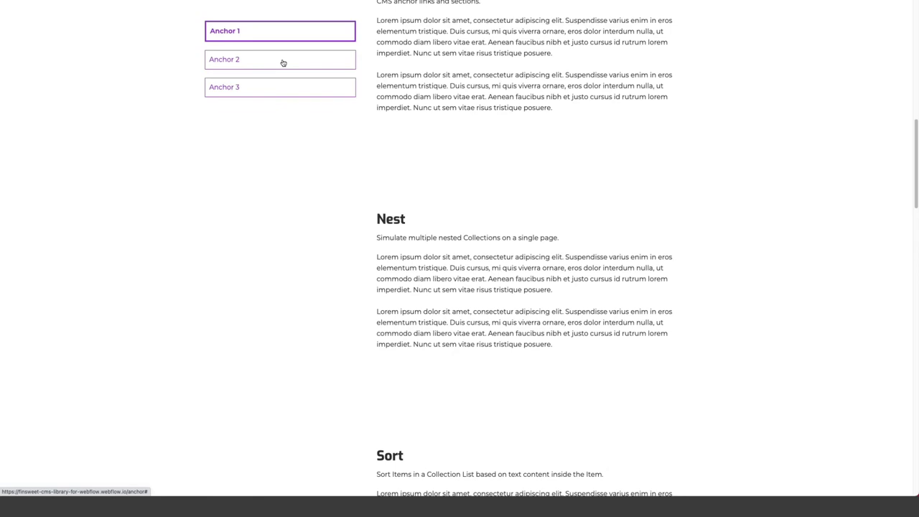
{"action": "scroll", "coordinate": [344, 169], "scroll_direction": "down", "scroll_amount": 15}
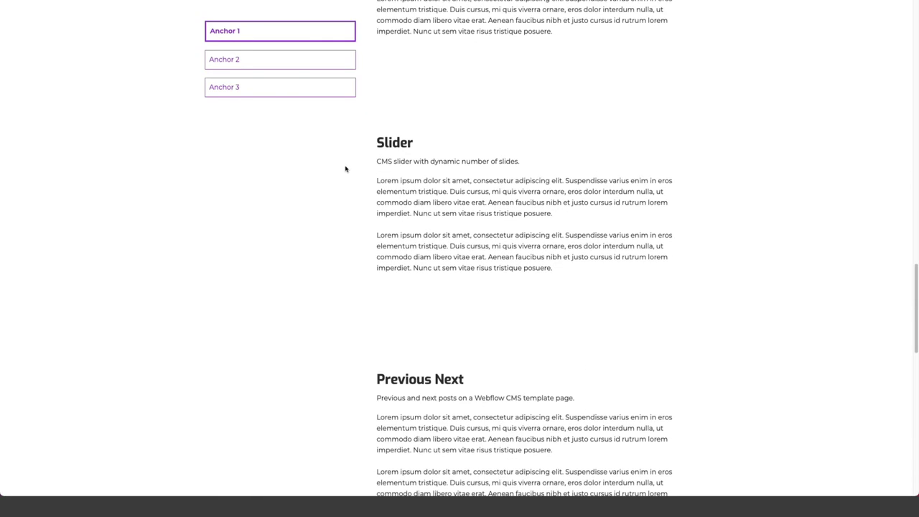
{"action": "scroll", "coordinate": [345, 169], "scroll_direction": "down", "scroll_amount": 3}
{"action": "scroll", "coordinate": [345, 169], "scroll_direction": "up", "scroll_amount": 20}
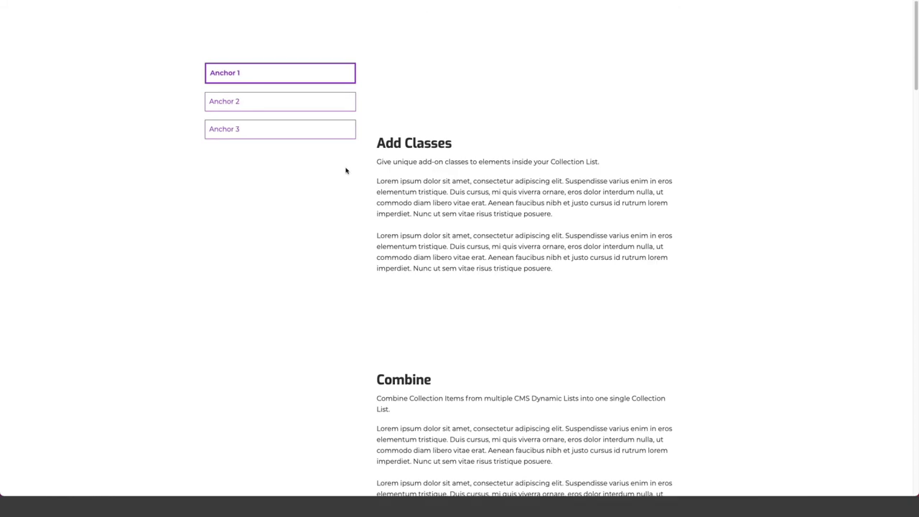
Back in the Webflow Designer, add a div block as the last child of anchor-item and give it the class "anchor-hidden"
{"action": "key", "text": "ctrl+shift+p"}
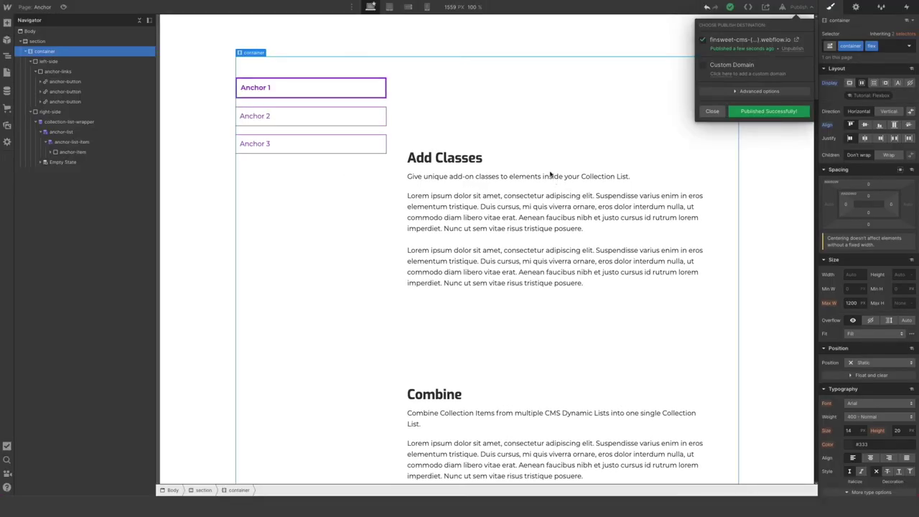
{"action": "left_click", "coordinate": [63, 152]}
{"action": "left_click", "coordinate": [64, 154]}
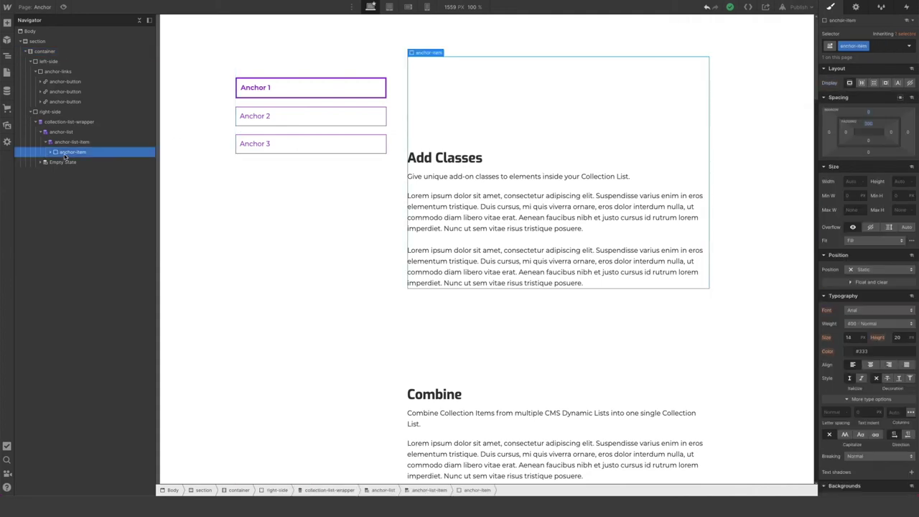
{"action": "left_click", "coordinate": [51, 153]}
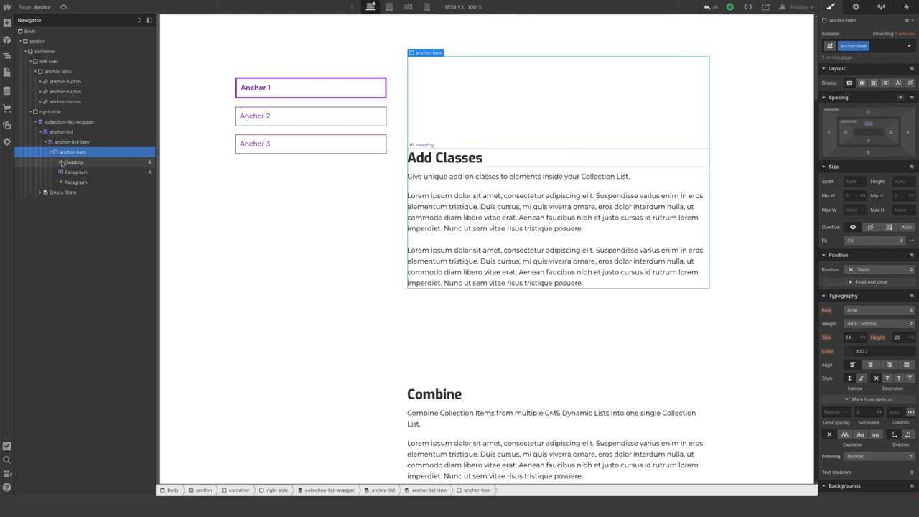
{"action": "left_click", "coordinate": [7, 23]}
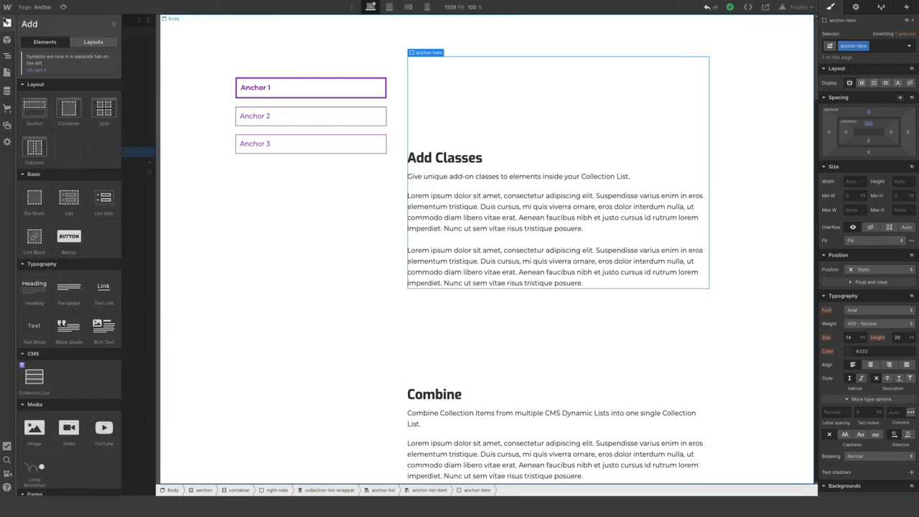
{"action": "left_click_drag", "start_coordinate": [34, 197], "coordinate": [115, 192]}
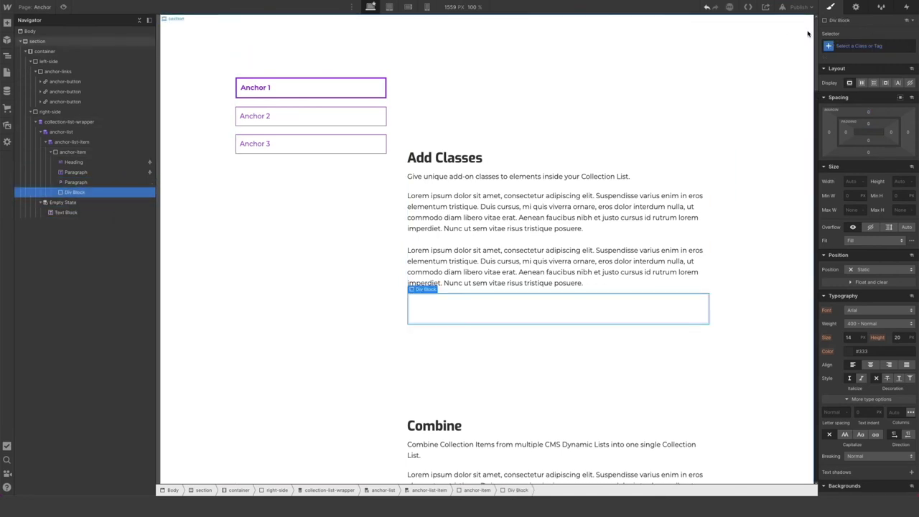
{"action": "left_click", "coordinate": [857, 46]}
{"action": "type", "text": "anchor-hidden"}
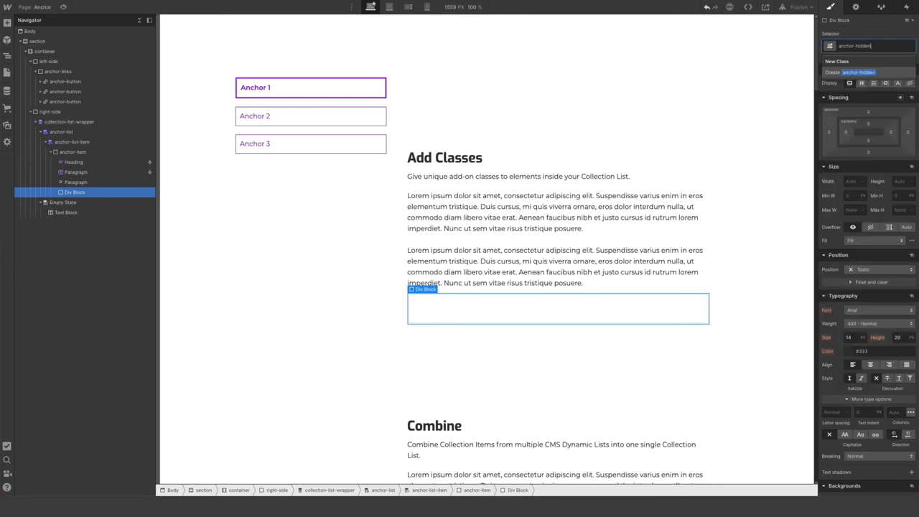
{"action": "key", "text": "Return"}
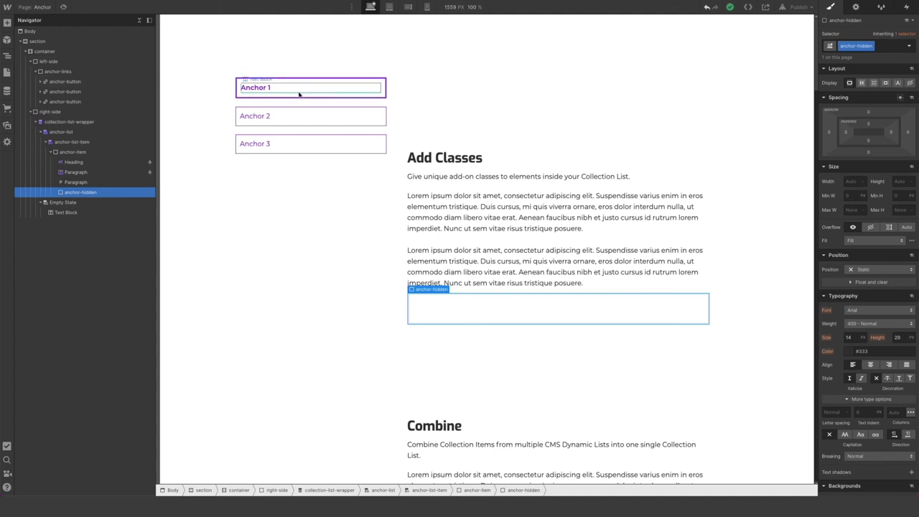
{"action": "left_click", "coordinate": [7, 23]}
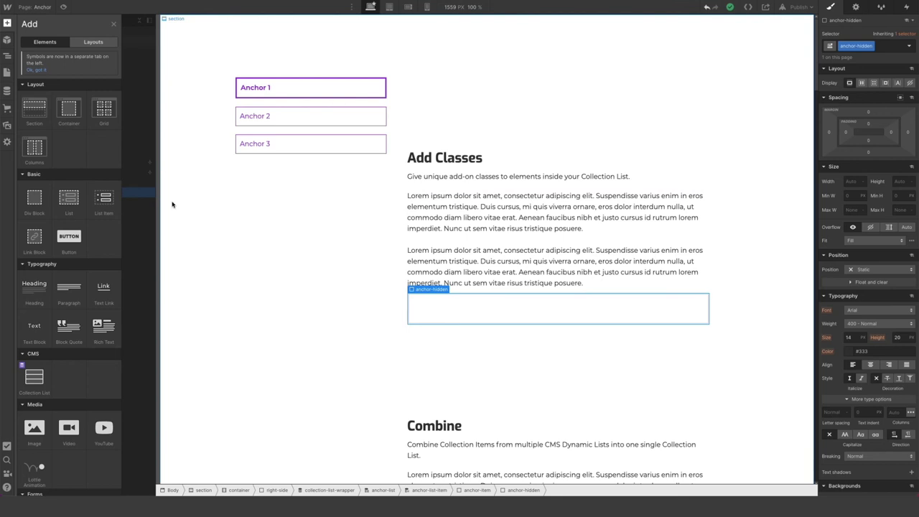
{"action": "left_click_drag", "start_coordinate": [32, 206], "coordinate": [117, 201]}
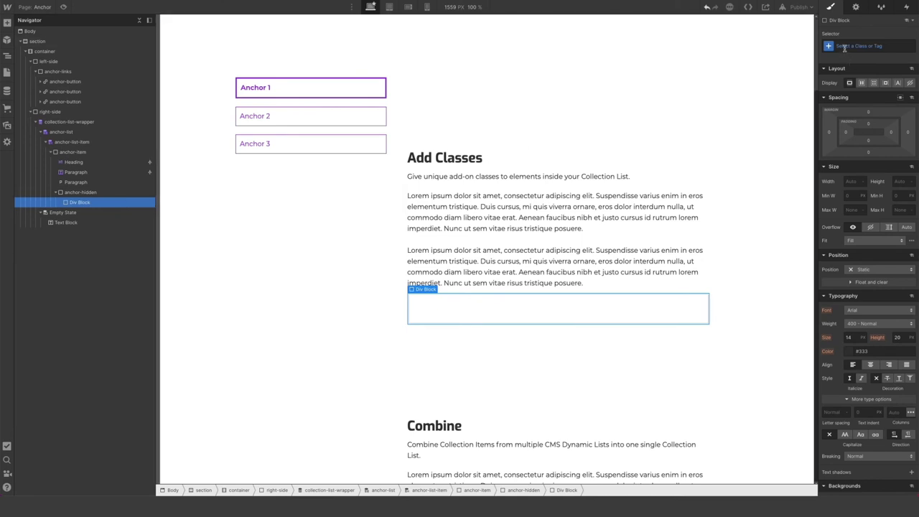
{"action": "key", "text": "Escape"}
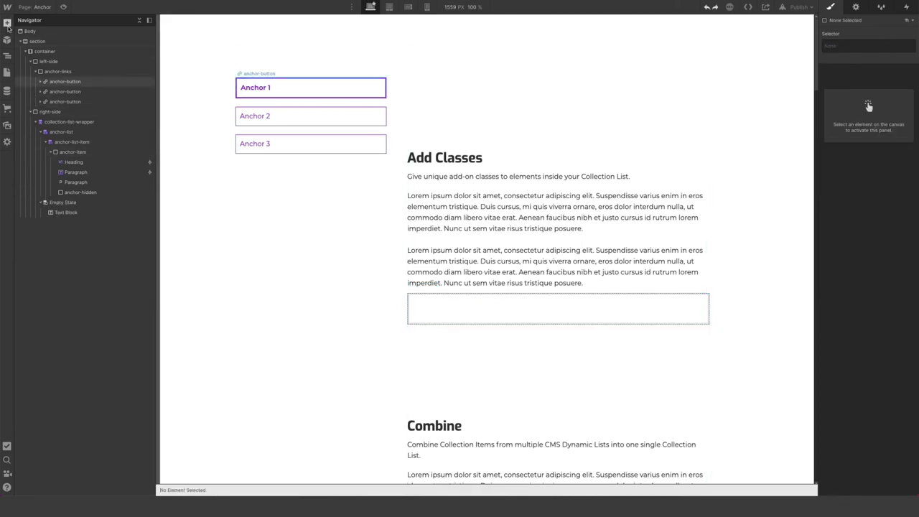
Add a link block inside anchor-hidden and give it the existing class "anchor-button"
{"action": "left_click", "coordinate": [8, 23]}
{"action": "mouse_move", "coordinate": [30, 233]}
{"action": "left_mouse_down"}
{"action": "mouse_move", "coordinate": [77, 216]}
{"action": "mouse_move", "coordinate": [79, 194]}
{"action": "mouse_move", "coordinate": [86, 203]}
{"action": "left_mouse_up"}
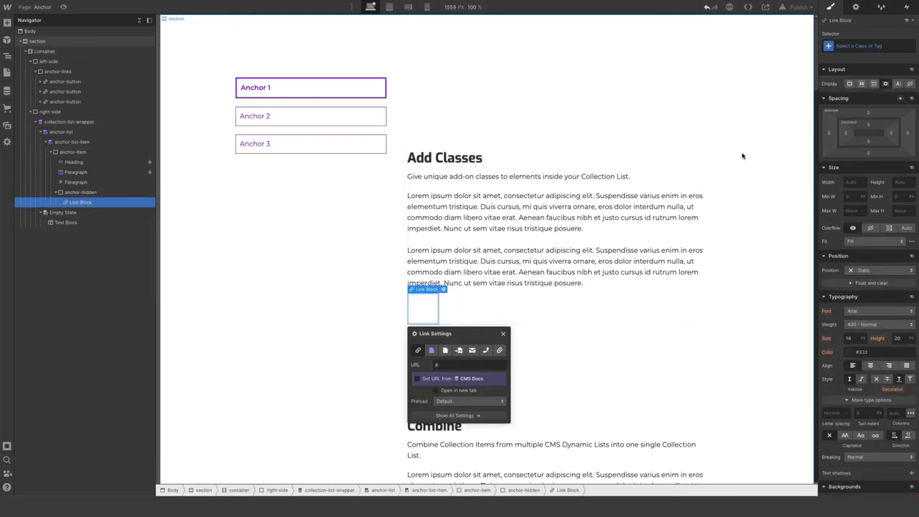
{"action": "left_click", "coordinate": [851, 47]}
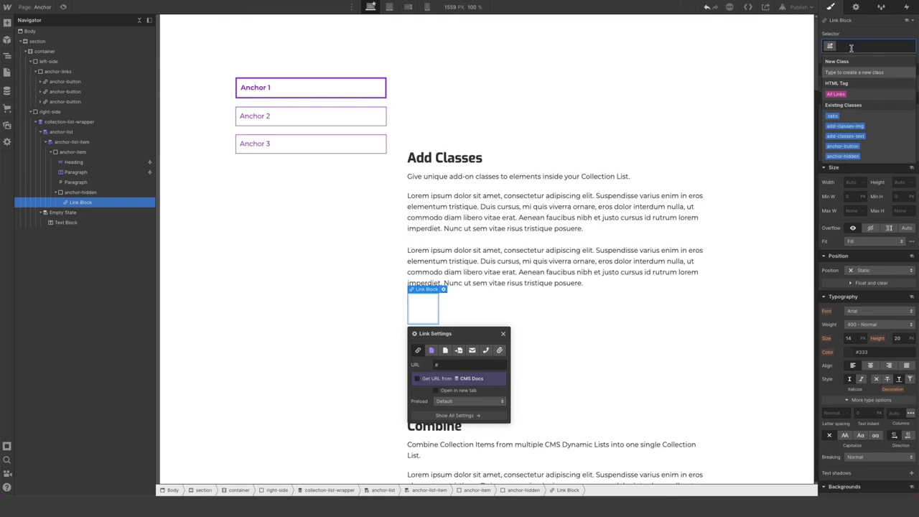
{"action": "type", "text": "anchor"}
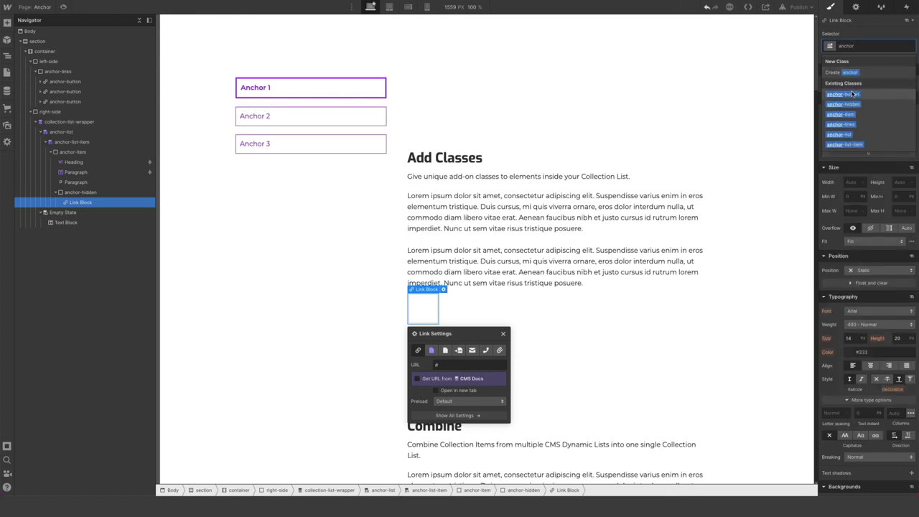
{"action": "left_click", "coordinate": [842, 94]}
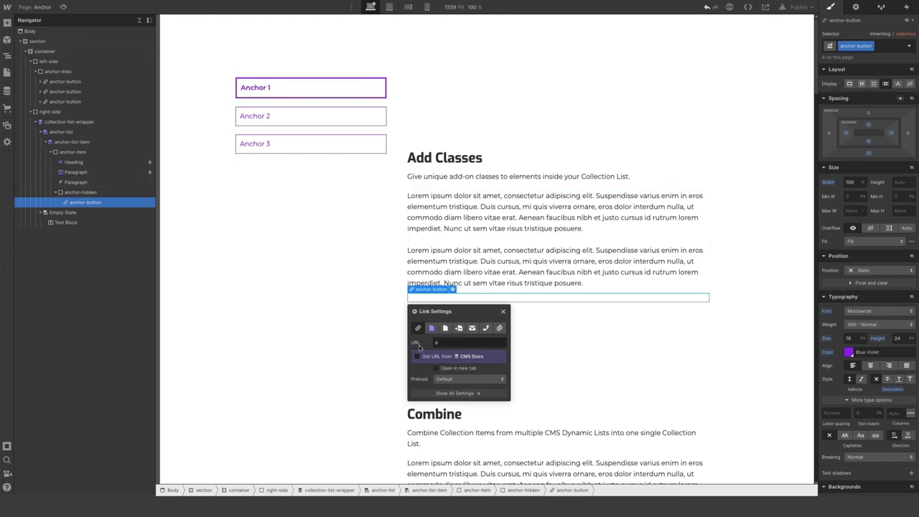
Add a text block inside the new anchor-button link and bind its text to the Name field of CMS Docs
{"action": "left_click", "coordinate": [6, 23]}
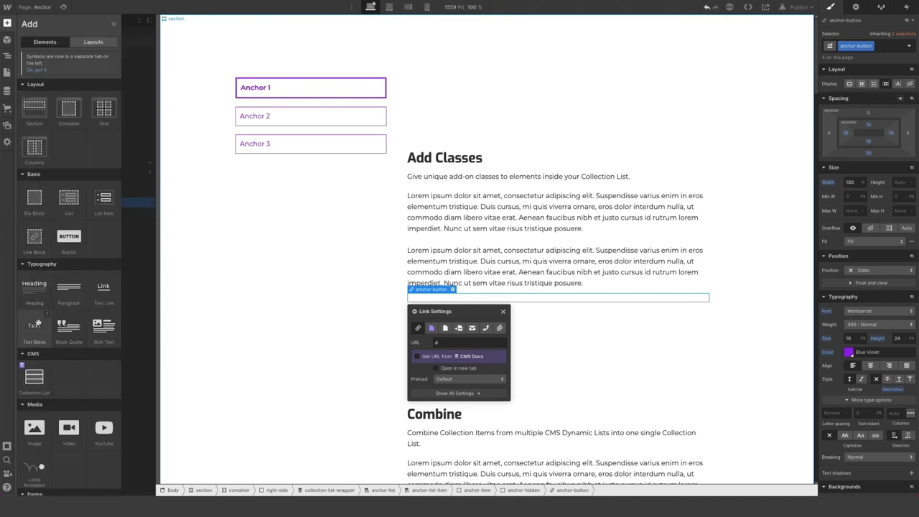
{"action": "left_click_drag", "start_coordinate": [35, 324], "coordinate": [82, 214]}
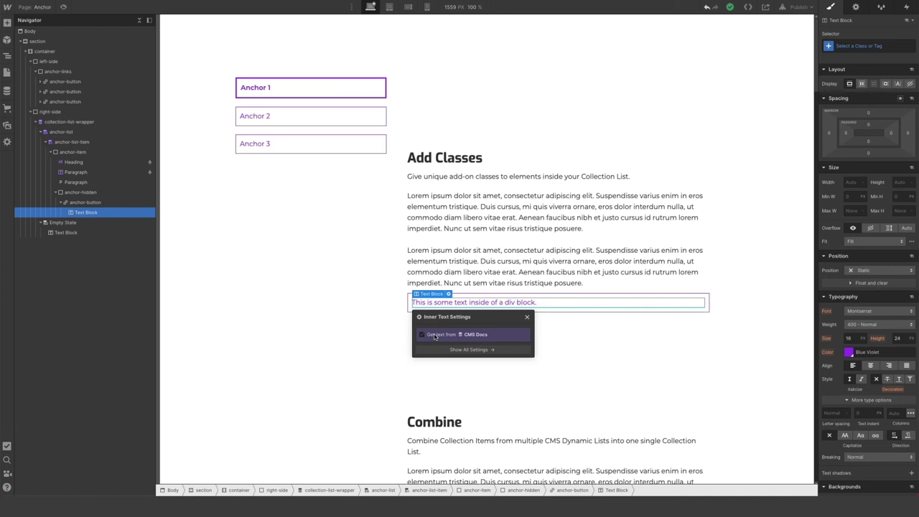
{"action": "left_click", "coordinate": [434, 335]}
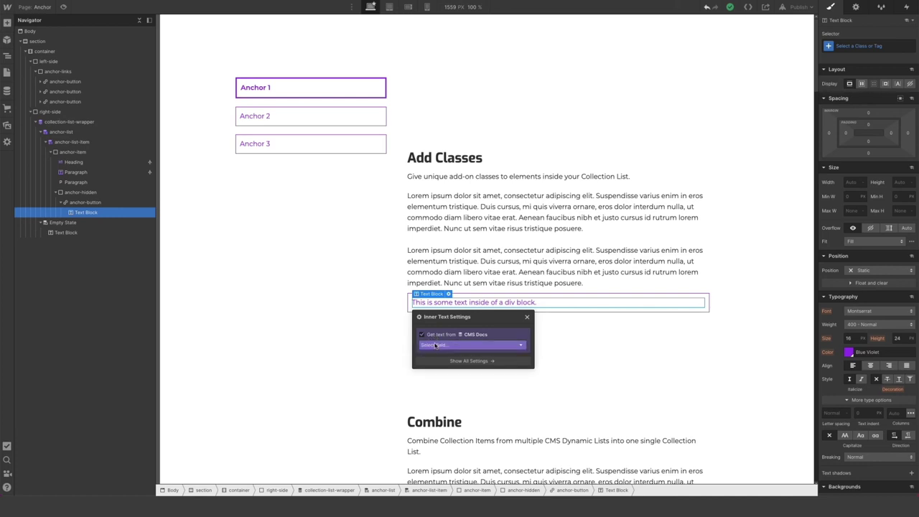
{"action": "left_click", "coordinate": [438, 345]}
{"action": "left_click", "coordinate": [438, 362]}
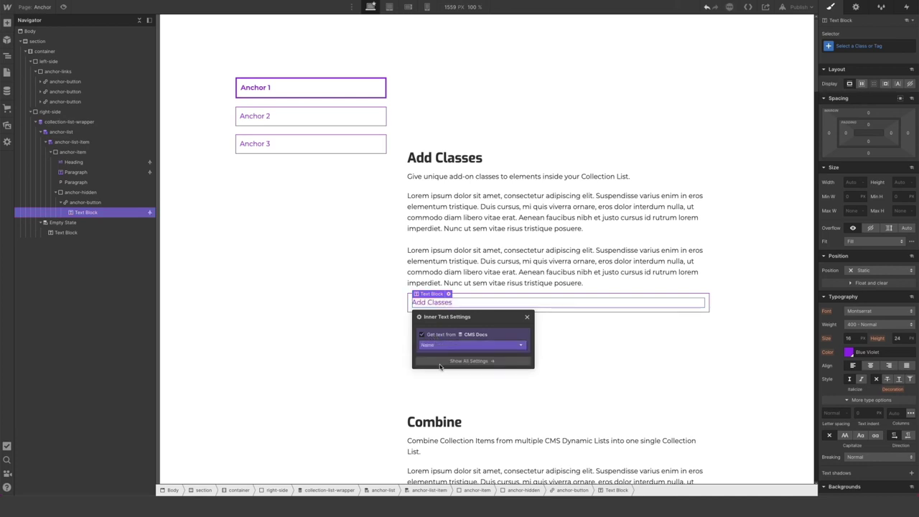
{"action": "left_click", "coordinate": [575, 373]}
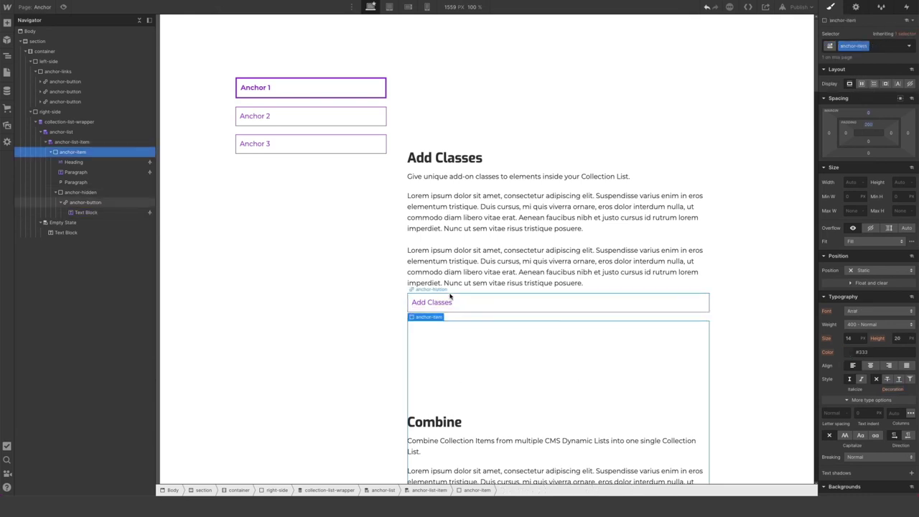
Examine the anchor buttons shown beneath each CMS section down the canvas
{"action": "scroll", "coordinate": [369, 314], "scroll_direction": "down", "scroll_amount": 4}
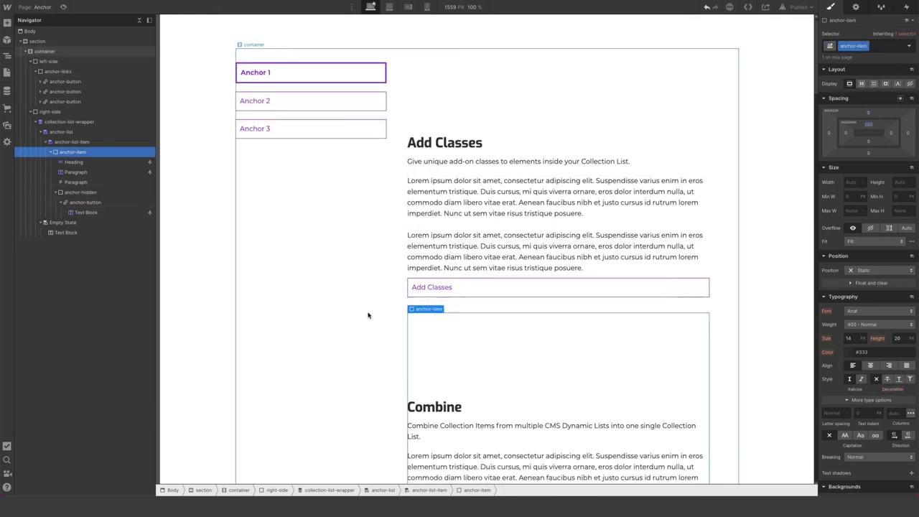
{"action": "scroll", "coordinate": [402, 248], "scroll_direction": "up", "scroll_amount": 3}
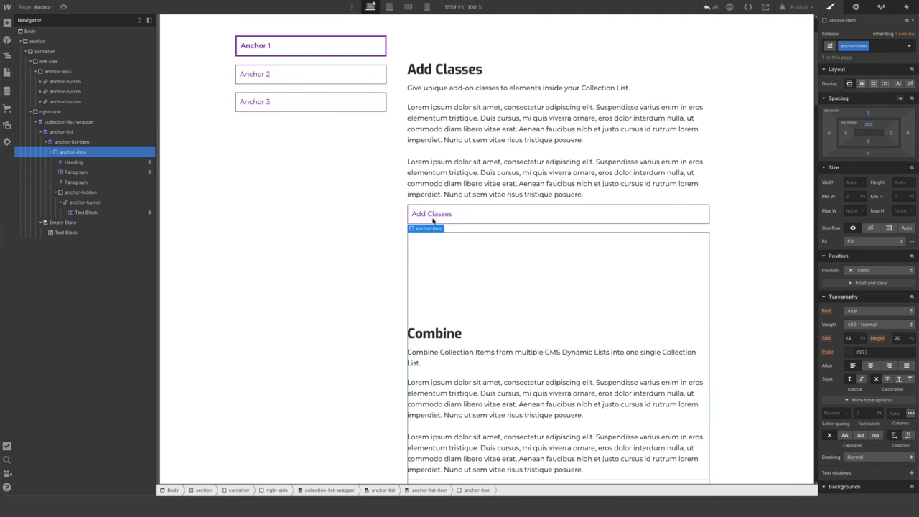
{"action": "scroll", "coordinate": [446, 392], "scroll_direction": "down", "scroll_amount": 4}
{"action": "scroll", "coordinate": [431, 348], "scroll_direction": "down", "scroll_amount": 4}
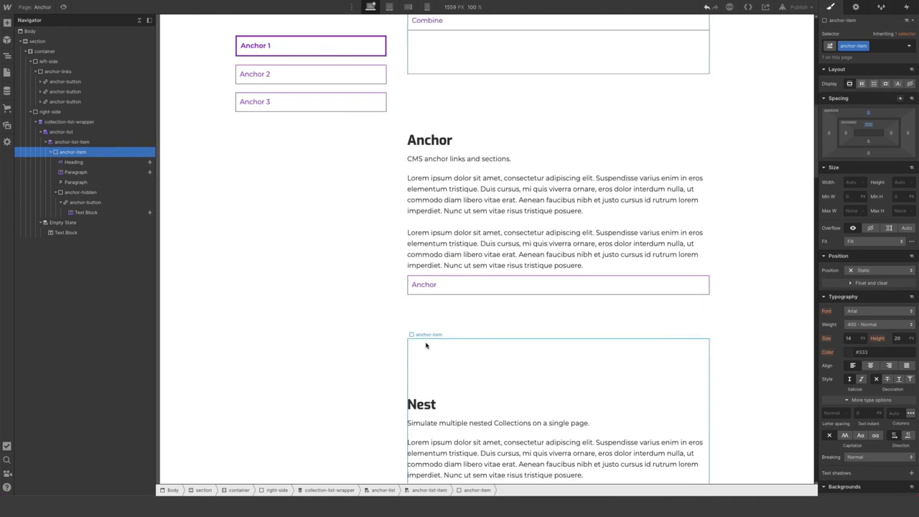
{"action": "scroll", "coordinate": [438, 317], "scroll_direction": "up", "scroll_amount": 8}
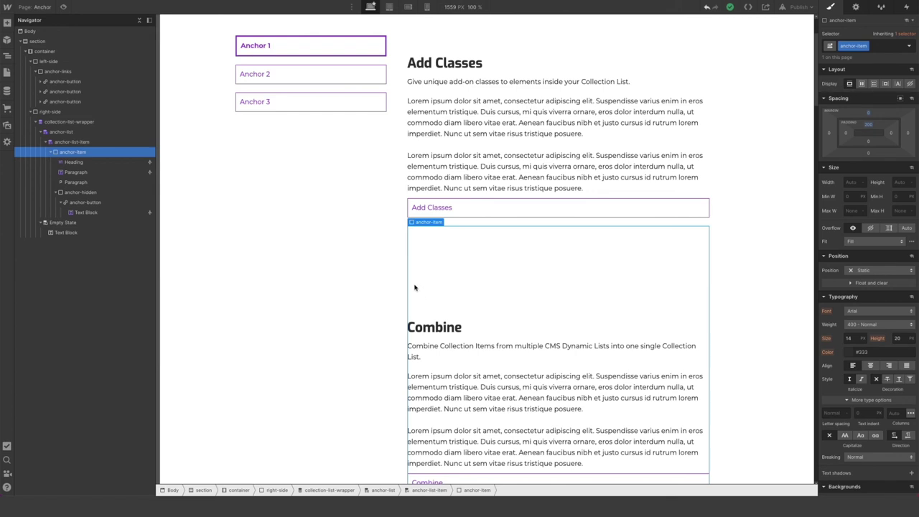
Add a text block inside anchor-hidden, below its anchor-button, and bind its text to the URL field of CMS Docs
{"action": "left_click", "coordinate": [73, 212]}
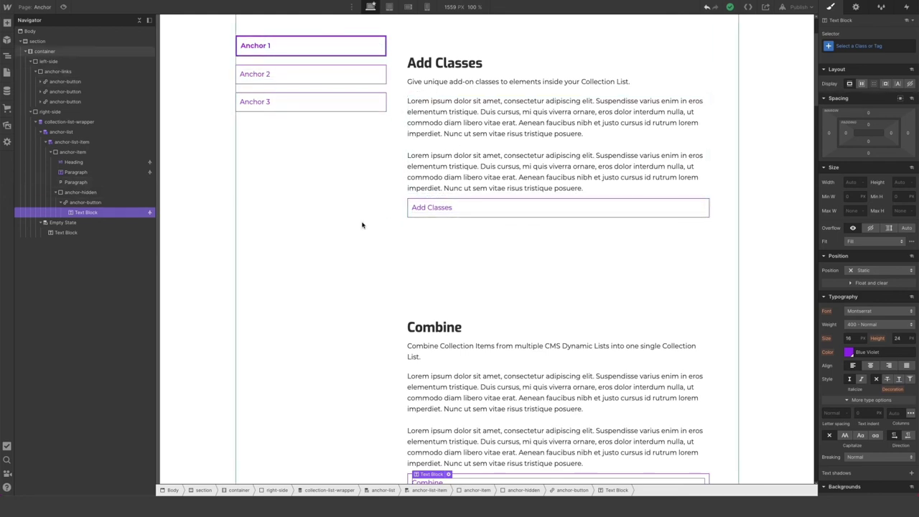
{"action": "left_click", "coordinate": [63, 202]}
{"action": "left_click", "coordinate": [72, 193]}
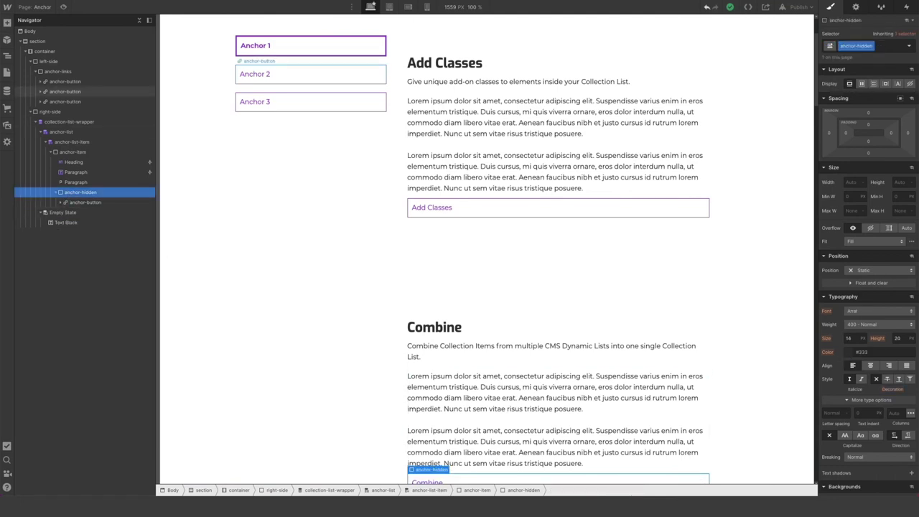
{"action": "left_click", "coordinate": [7, 21]}
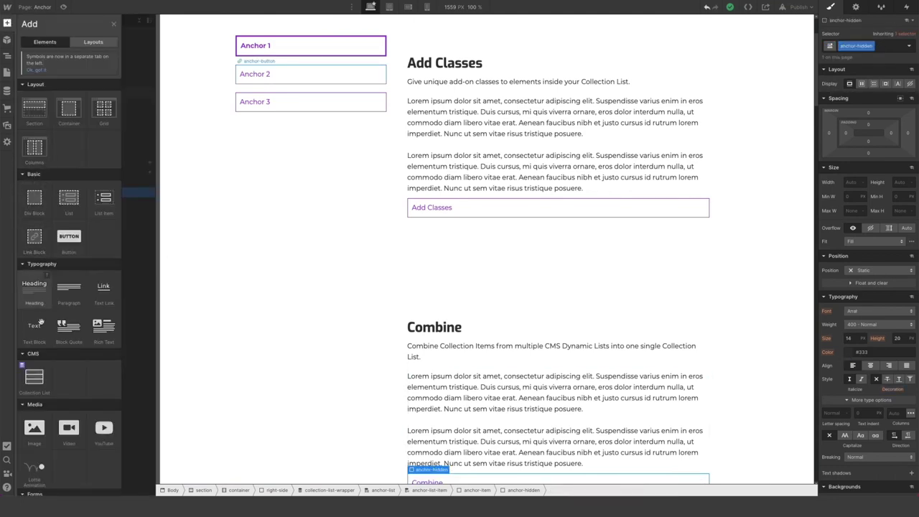
{"action": "left_click_drag", "start_coordinate": [34, 330], "coordinate": [77, 217]}
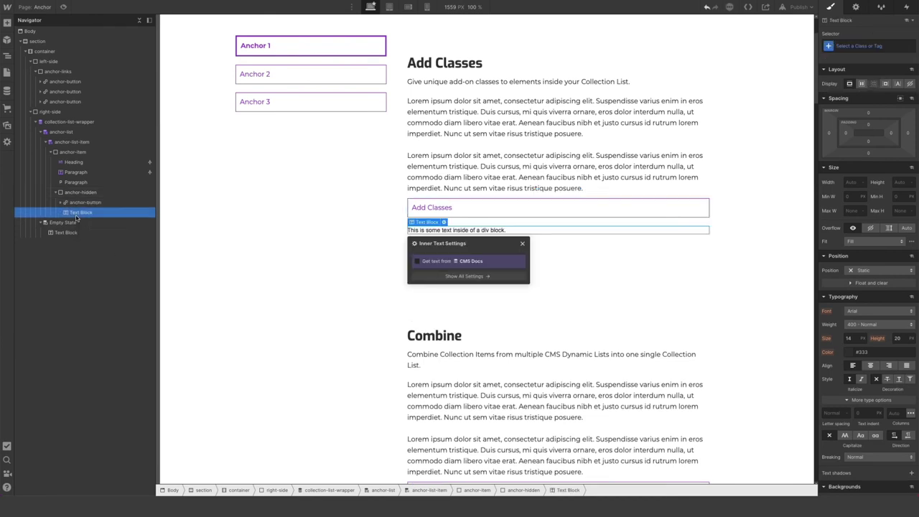
{"action": "left_click", "coordinate": [429, 263]}
{"action": "left_click", "coordinate": [435, 273]}
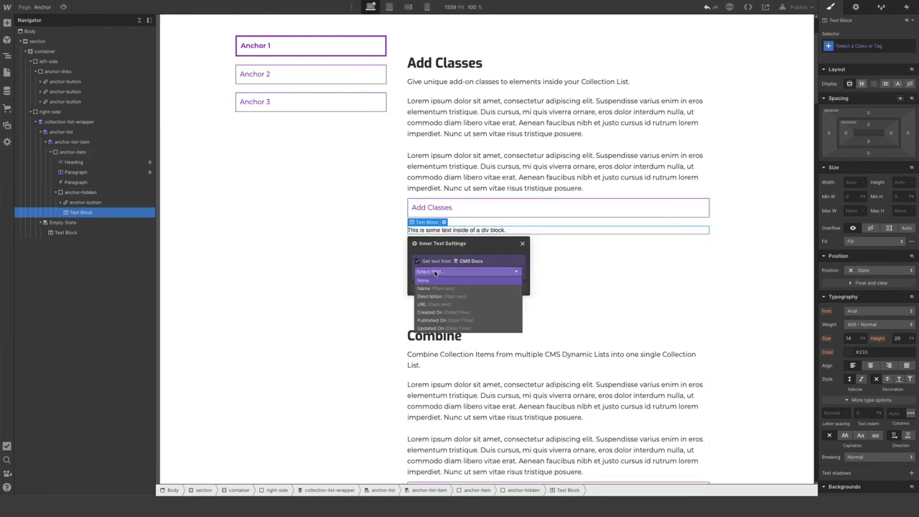
{"action": "left_click", "coordinate": [432, 305]}
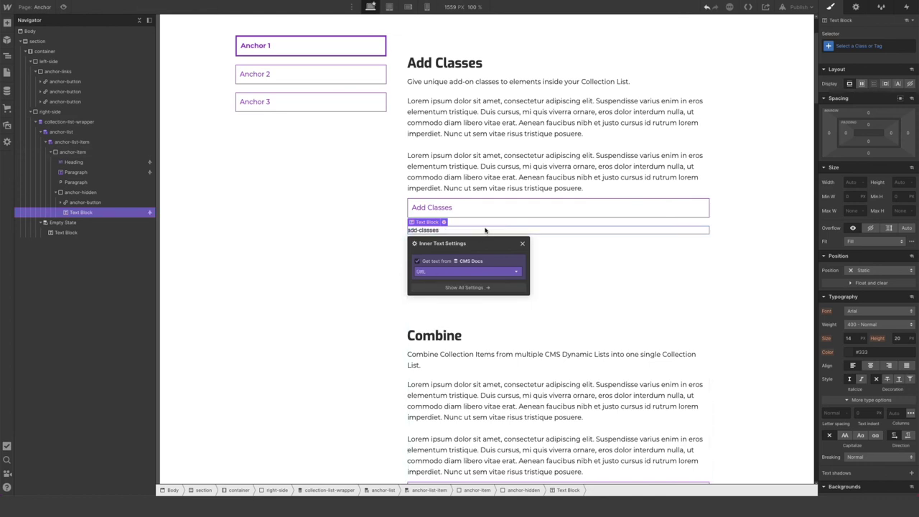
{"action": "left_click", "coordinate": [401, 232]}
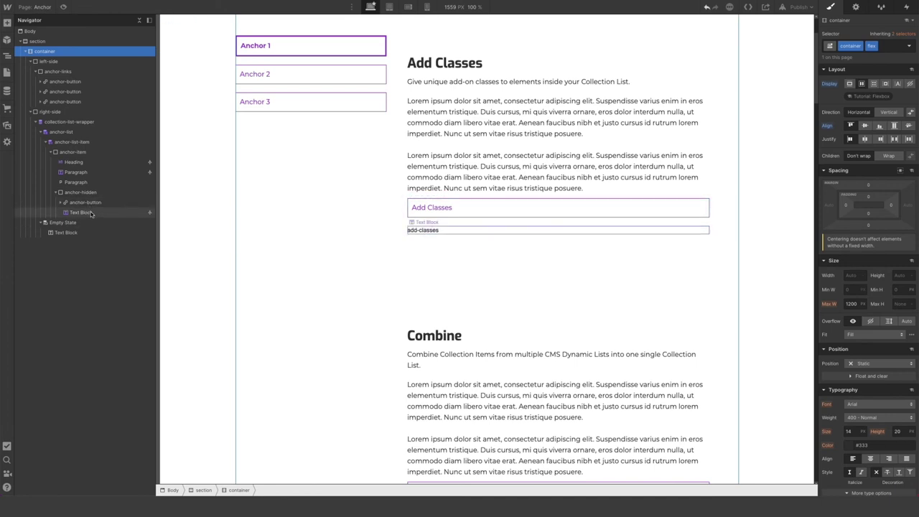
Set the display of the anchor-hidden div to none
{"action": "left_click", "coordinate": [75, 153]}
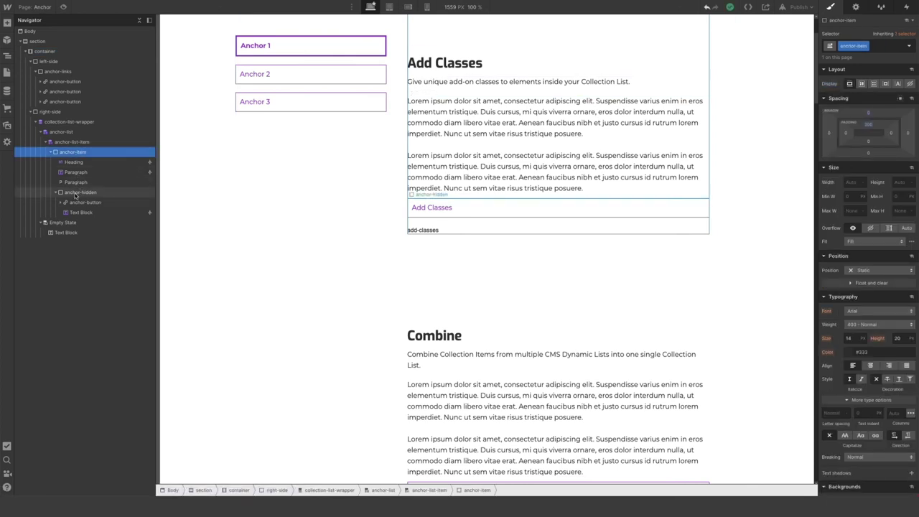
{"action": "left_click", "coordinate": [78, 193]}
{"action": "left_click", "coordinate": [59, 193]}
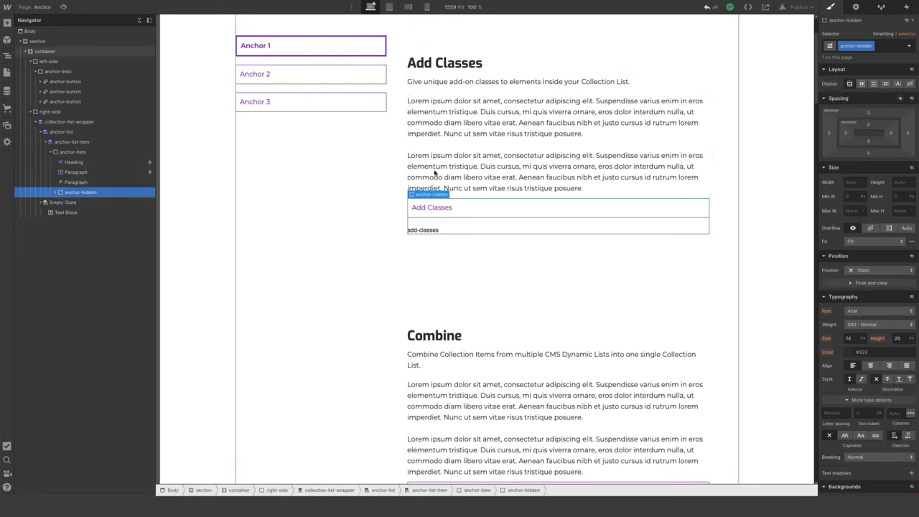
{"action": "left_click", "coordinate": [909, 84]}
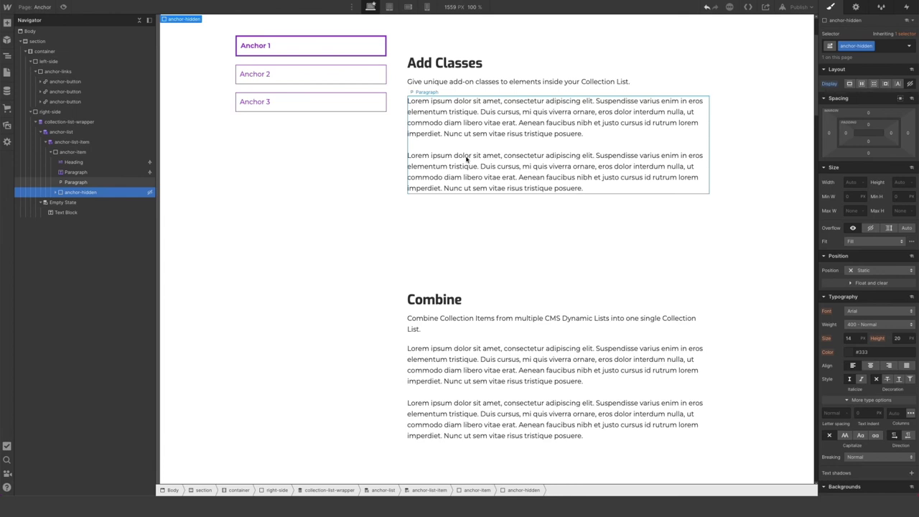
Publish the site to its webflow.io domain and check the live anchor page's sections and sticky buttons
{"action": "left_click", "coordinate": [797, 7]}
{"action": "left_click", "coordinate": [771, 112]}
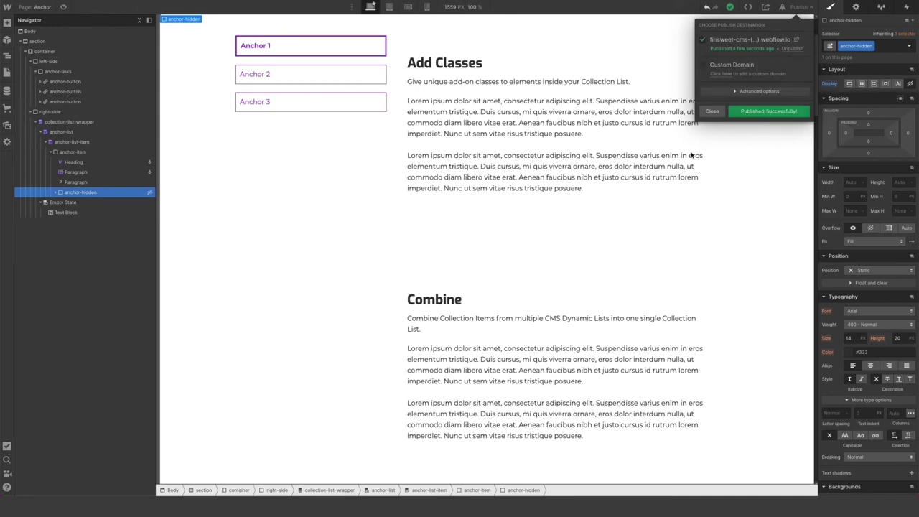
{"action": "left_click", "coordinate": [595, 206]}
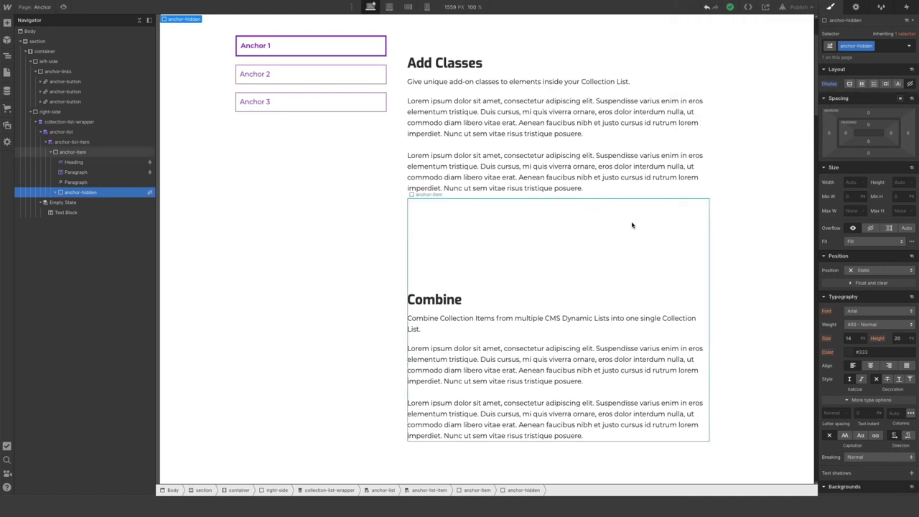
{"action": "left_click", "coordinate": [811, 8]}
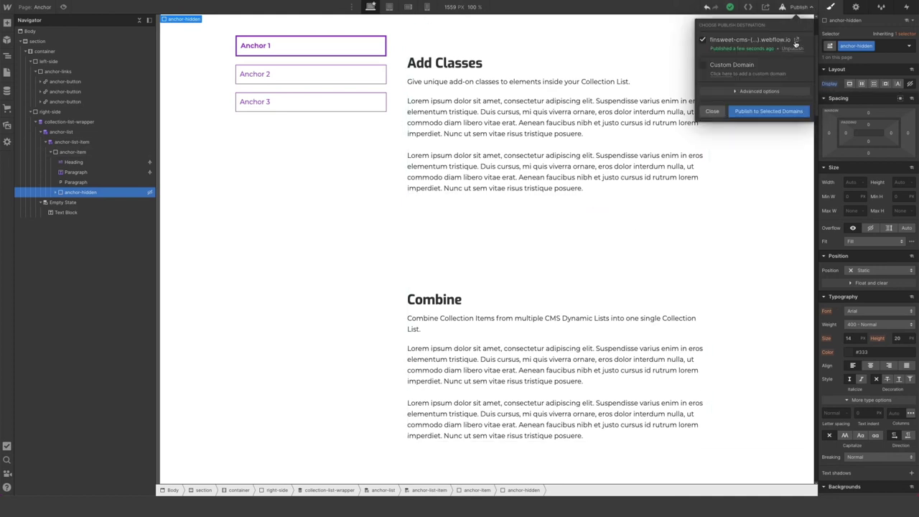
{"action": "left_click", "coordinate": [791, 42]}
{"action": "scroll", "coordinate": [390, 188], "scroll_direction": "down", "scroll_amount": 10}
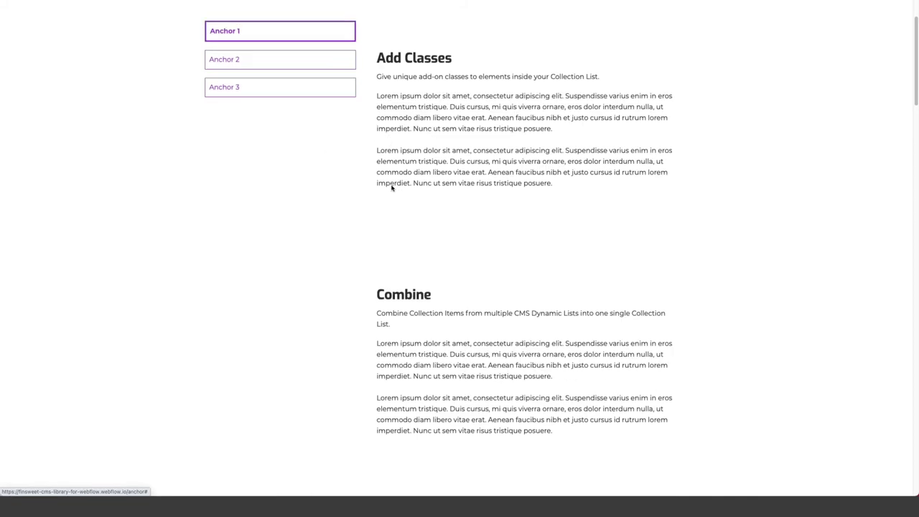
{"action": "scroll", "coordinate": [390, 191], "scroll_direction": "down", "scroll_amount": 4}
{"action": "scroll", "coordinate": [387, 191], "scroll_direction": "up", "scroll_amount": 13}
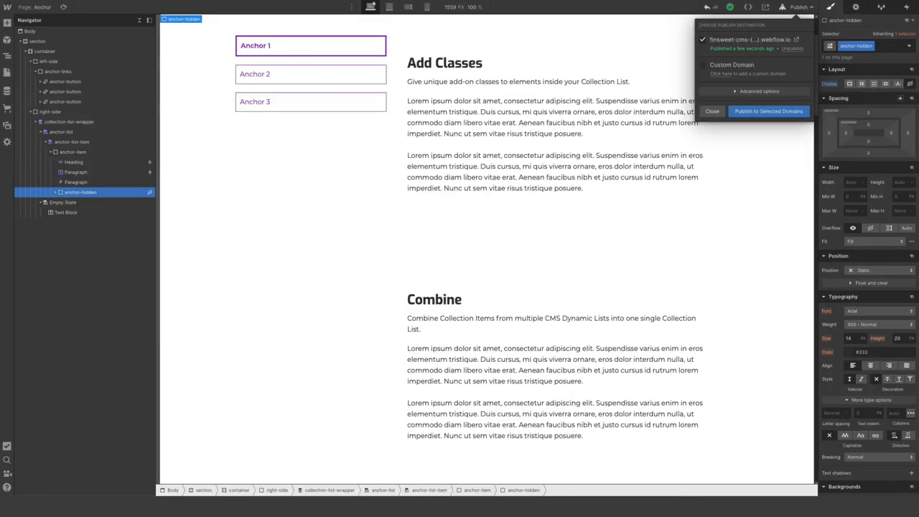
{"action": "left_click", "coordinate": [804, 9]}
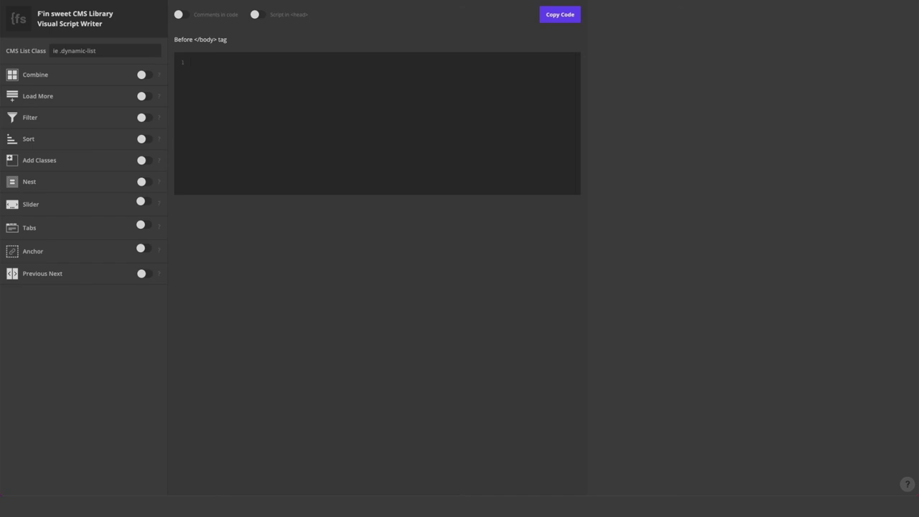
Switch to the F'in sweet CMS Library Visual Script Writer and set the CMS List Class to ".anchor-list", matching the Webflow list
{"action": "left_click", "coordinate": [99, 50]}
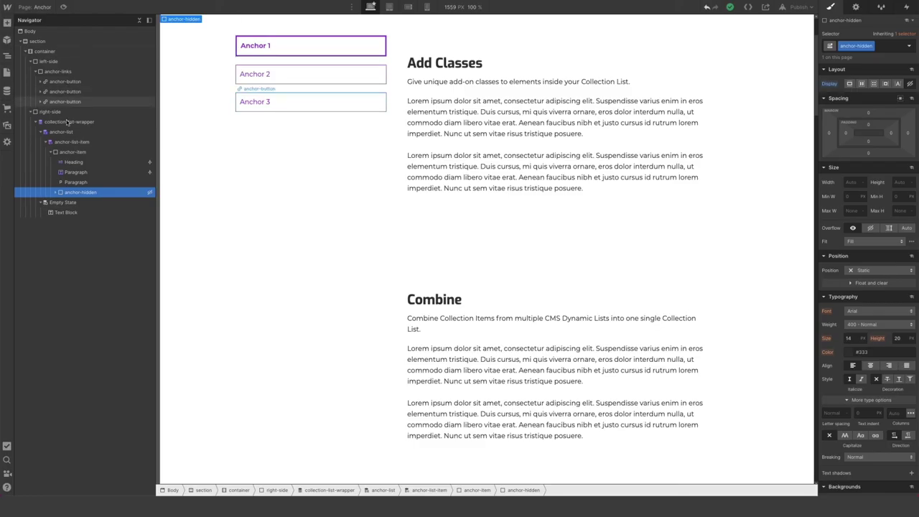
{"action": "left_click", "coordinate": [64, 132]}
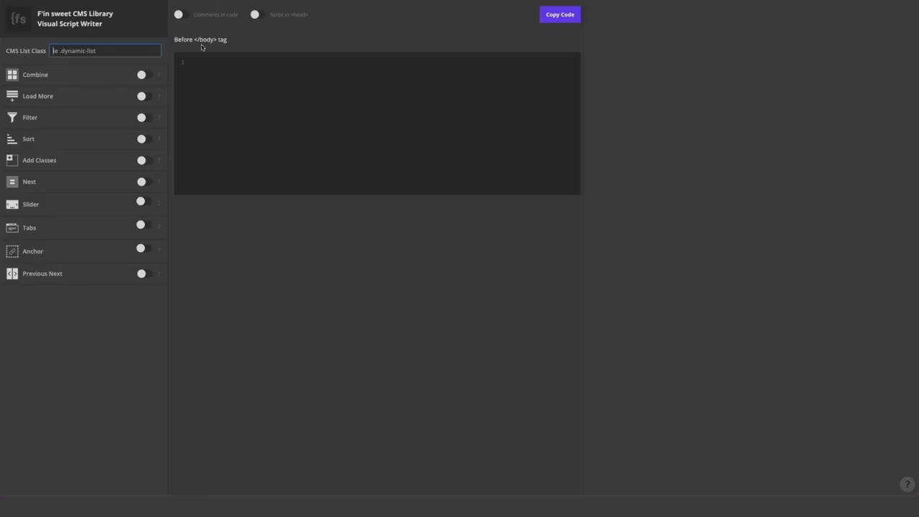
{"action": "type", "text": ".a"}
{"action": "key", "text": "BackSpace"}
{"action": "type", "text": "anchor-list"}
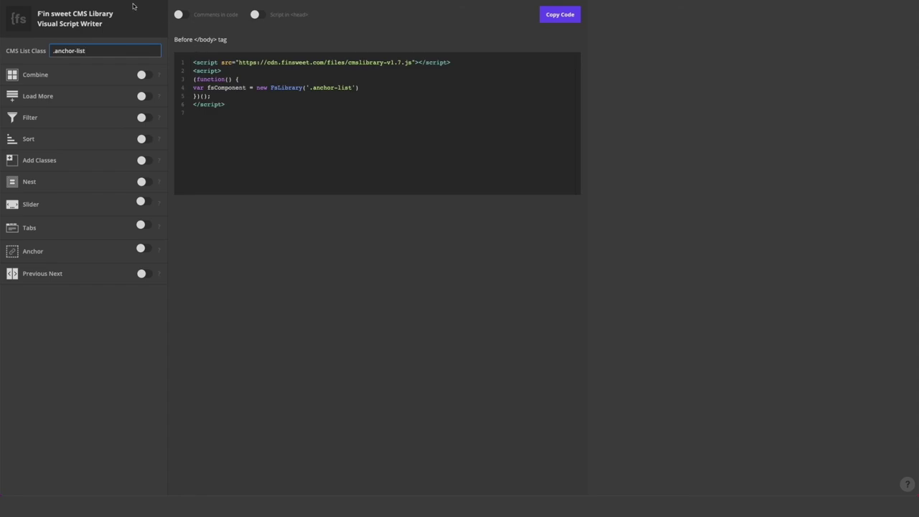
Enable the Anchor component in the script writer and set its Anchor Button to ".anchor-button"
{"action": "left_click", "coordinate": [141, 248]}
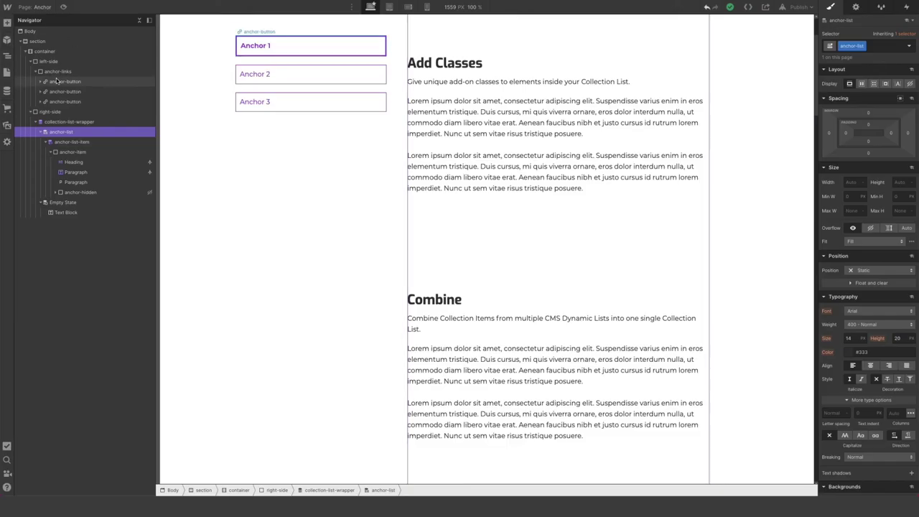
{"action": "left_click", "coordinate": [56, 81]}
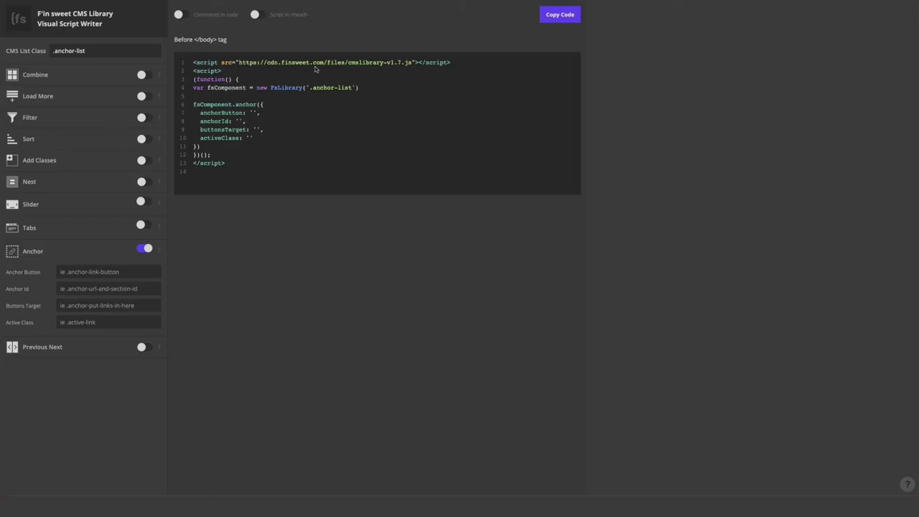
{"action": "left_click", "coordinate": [104, 275]}
{"action": "type", "text": "anchor-button"}
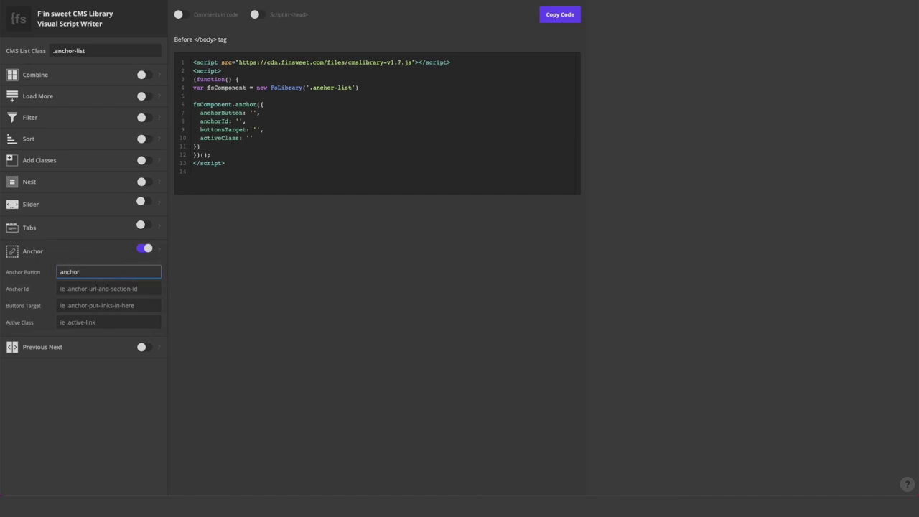
{"action": "left_click", "coordinate": [92, 287]}
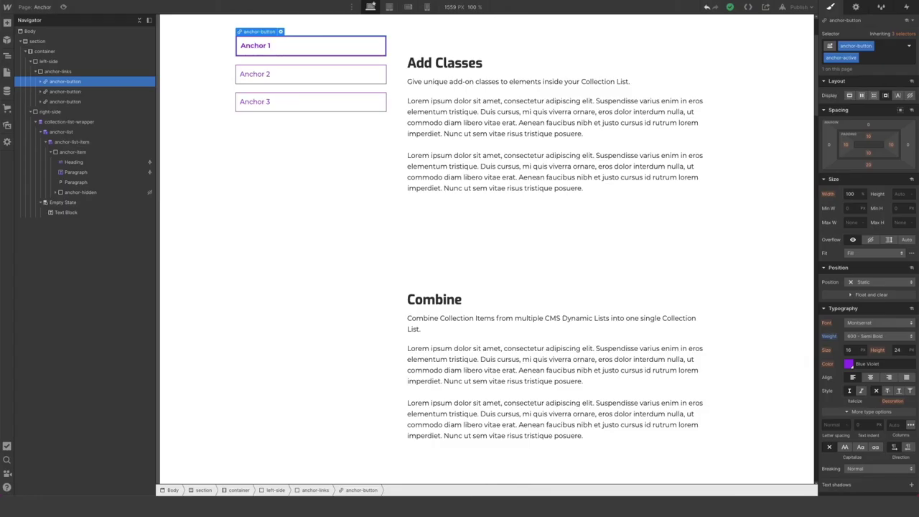
In the Webflow Designer, set anchor-hidden's display to block and give its URL text block the class "anchor-id"
{"action": "left_click", "coordinate": [71, 193]}
{"action": "left_click", "coordinate": [55, 193]}
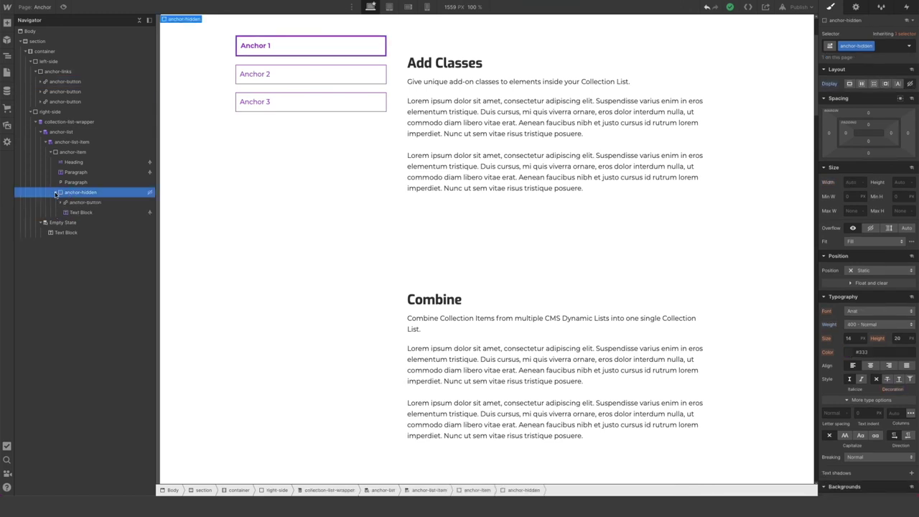
{"action": "left_click", "coordinate": [849, 84]}
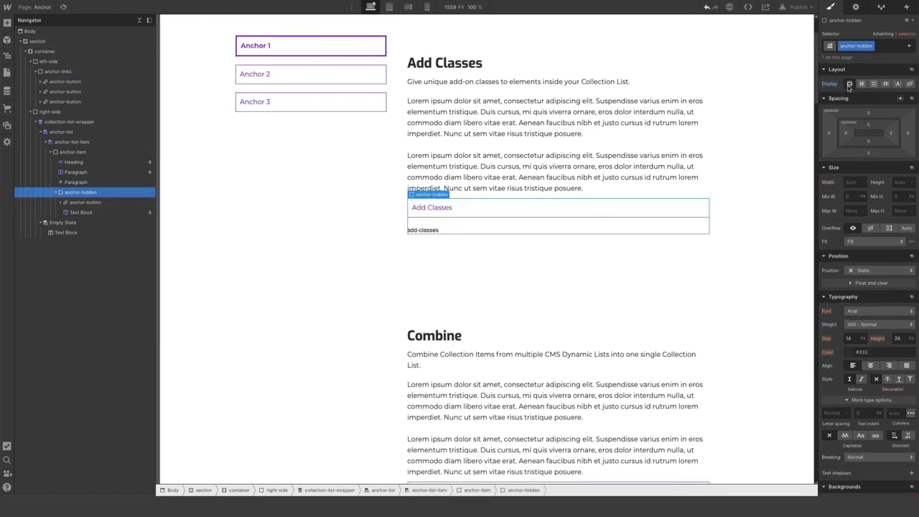
{"action": "left_click", "coordinate": [78, 213]}
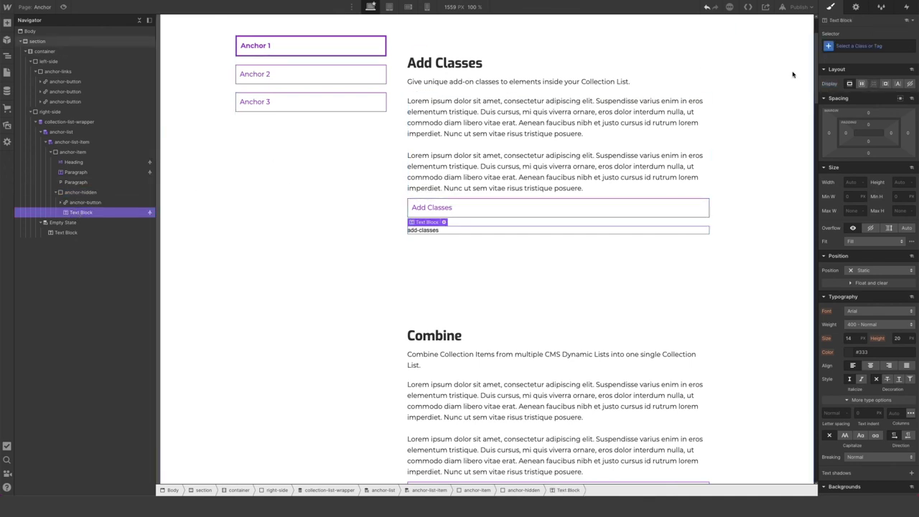
{"action": "left_click", "coordinate": [839, 47]}
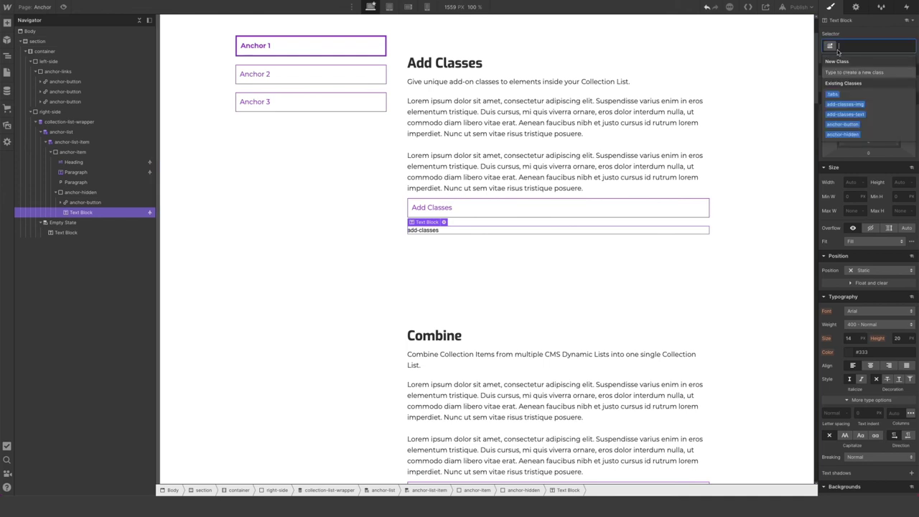
{"action": "type", "text": "anchor-id"}
{"action": "key", "text": "Return"}
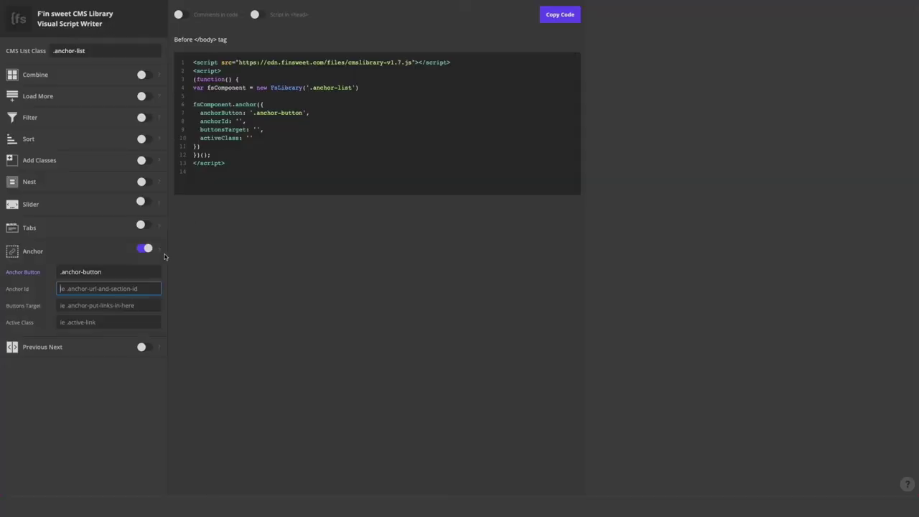
In the Visual Script Writer, set the Anchor Id to ".anchor-id" and the Buttons Target to ".anchor-links"
{"action": "type", "text": "anchor-id"}
{"action": "left_click", "coordinate": [124, 305]}
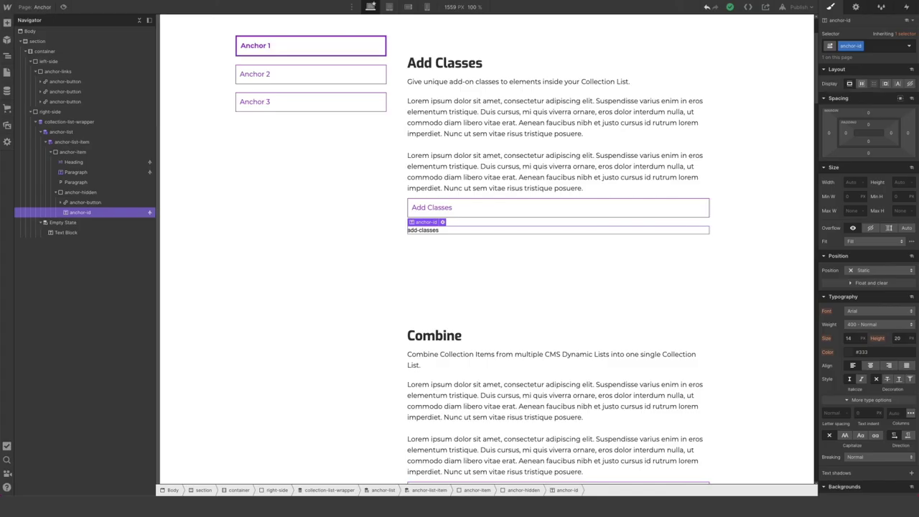
{"action": "left_click", "coordinate": [67, 72]}
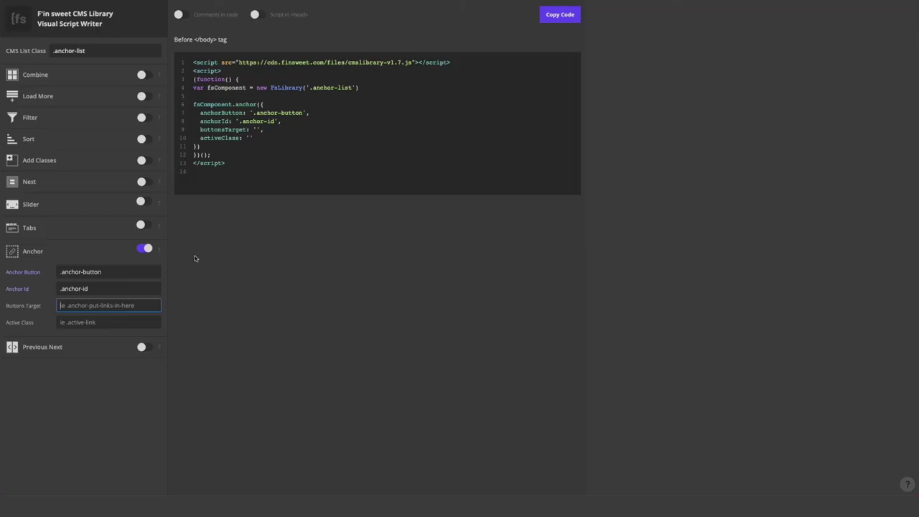
{"action": "type", "text": "anchor-links"}
{"action": "left_click", "coordinate": [93, 322]}
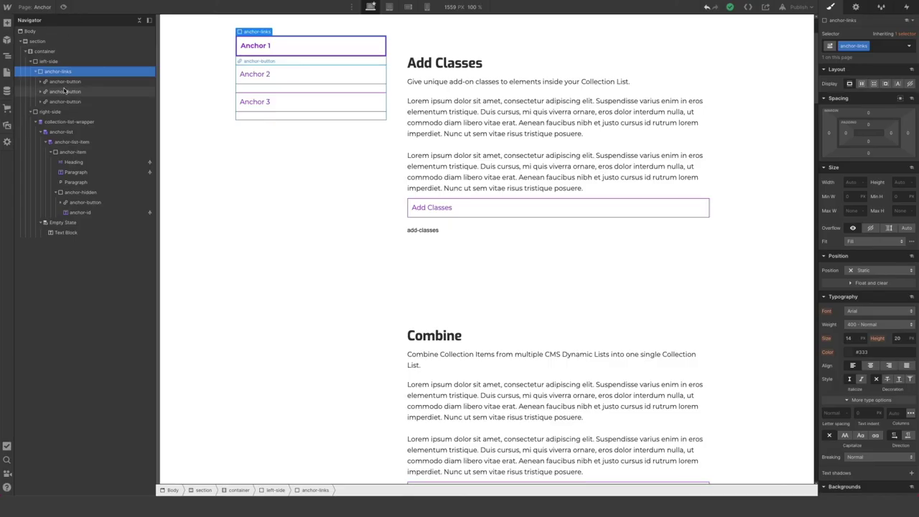
Check Anchor 1's active class in Webflow, set Active Class to ".anchor-active" in the Visual Script Writer, and copy the generated code
{"action": "left_click", "coordinate": [302, 46]}
{"action": "mouse_move", "coordinate": [856, 61]}
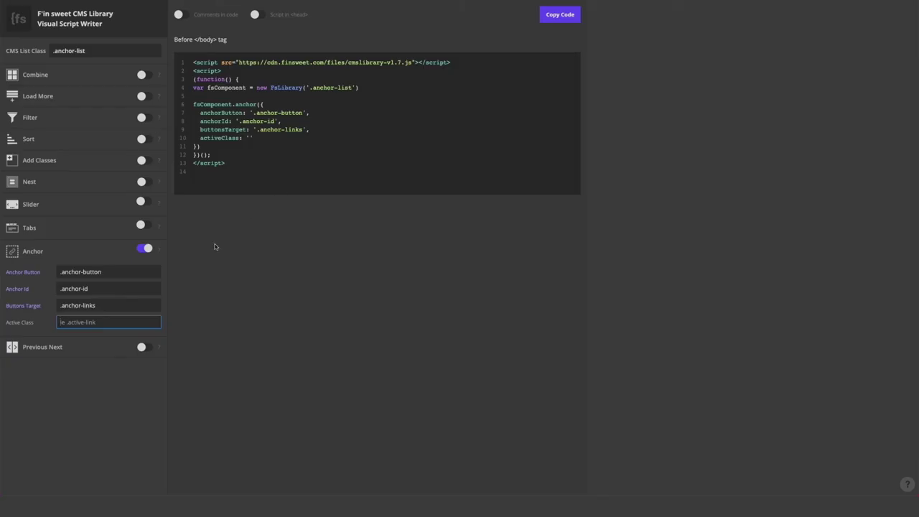
{"action": "type", "text": "anchor-active"}
{"action": "left_click", "coordinate": [120, 307]}
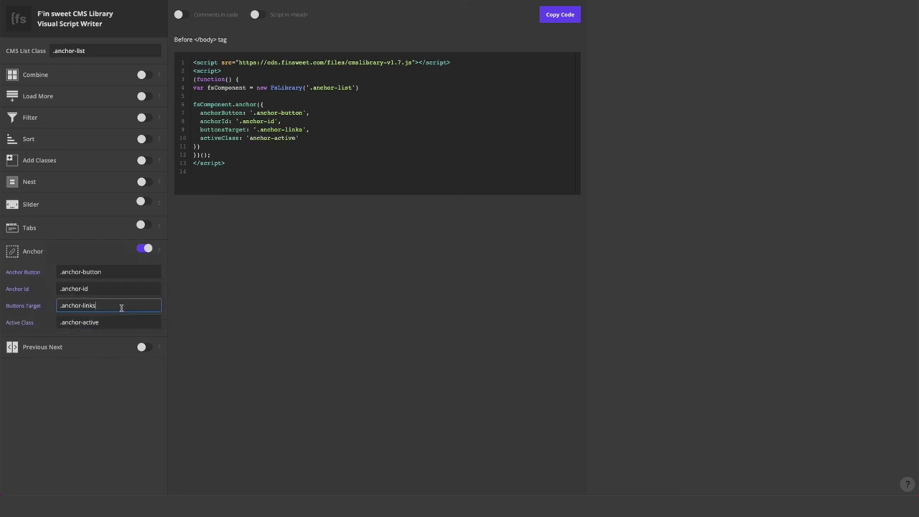
{"action": "left_click", "coordinate": [566, 17]}
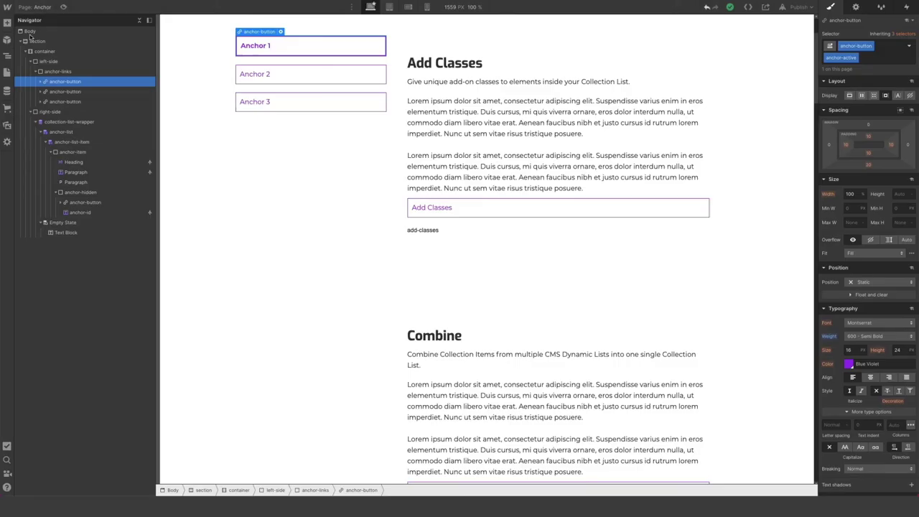
Paste the anchor script into the Anchor page's custom code before the </body> tag in Webflow and save the page settings
{"action": "left_click", "coordinate": [7, 74]}
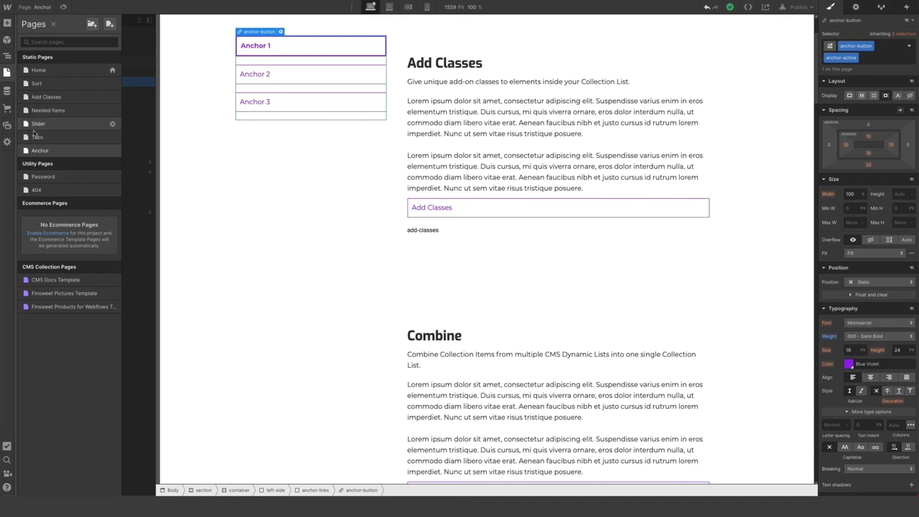
{"action": "left_click", "coordinate": [112, 153]}
{"action": "scroll", "coordinate": [184, 260], "scroll_direction": "down", "scroll_amount": 10}
{"action": "scroll", "coordinate": [179, 279], "scroll_direction": "down", "scroll_amount": 5}
{"action": "left_click", "coordinate": [170, 295]}
{"action": "key", "text": "BackSpace"}
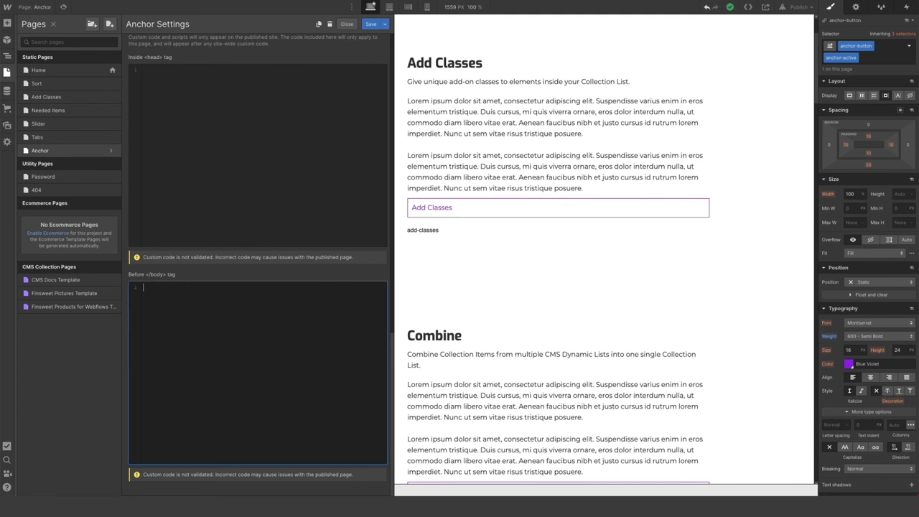
{"action": "type", "text": "<script src=\"https://cdn.finsweet.com/files/cmslibrary-v1.7.js\"></script> <script> (function() { var fsComponent = new FsLibrary('.anchor-list')  fsComponent.anchor({   anchorButton: '.anchor-button',   anchorId: '.anchor-id',   buttonsTarget: '.anchor-links',   activeClass: 'anchor-active' }) })(); </script>"}
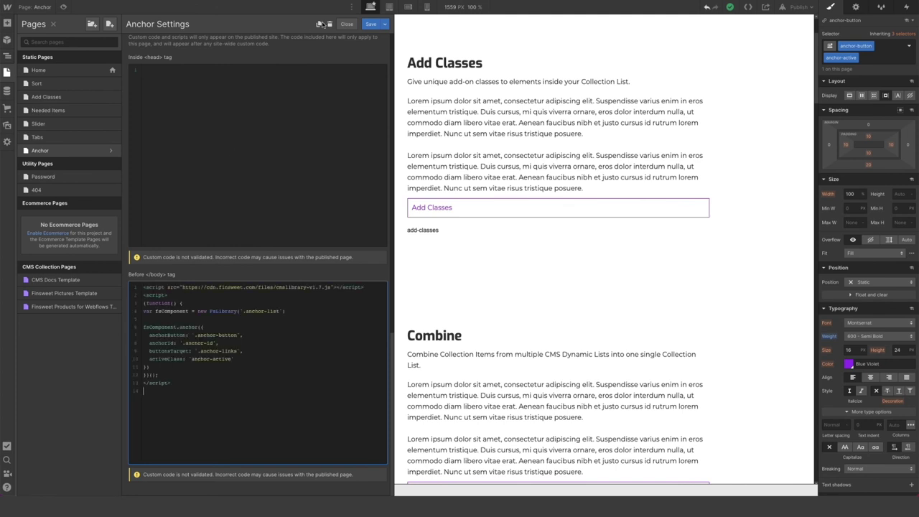
{"action": "left_click", "coordinate": [371, 24]}
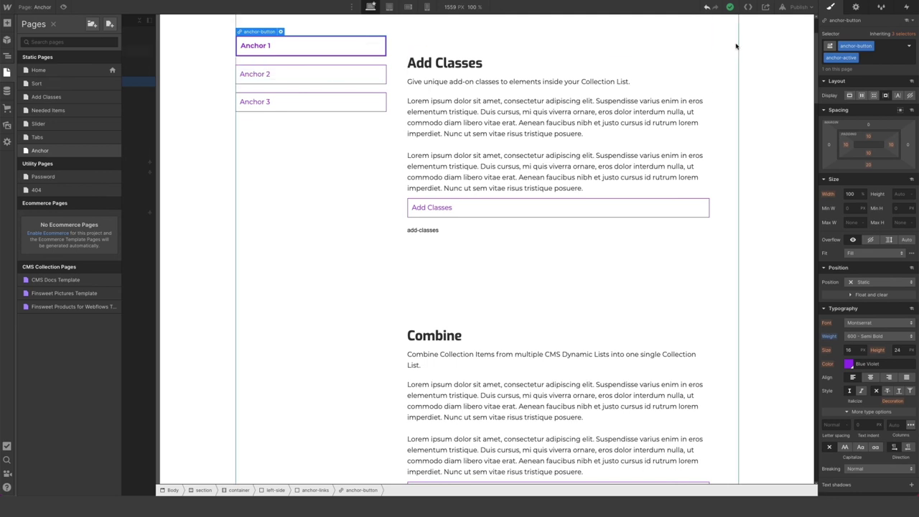
Set anchor-hidden's display to none and publish the site to the webflow.io domain
{"action": "left_click", "coordinate": [798, 9]}
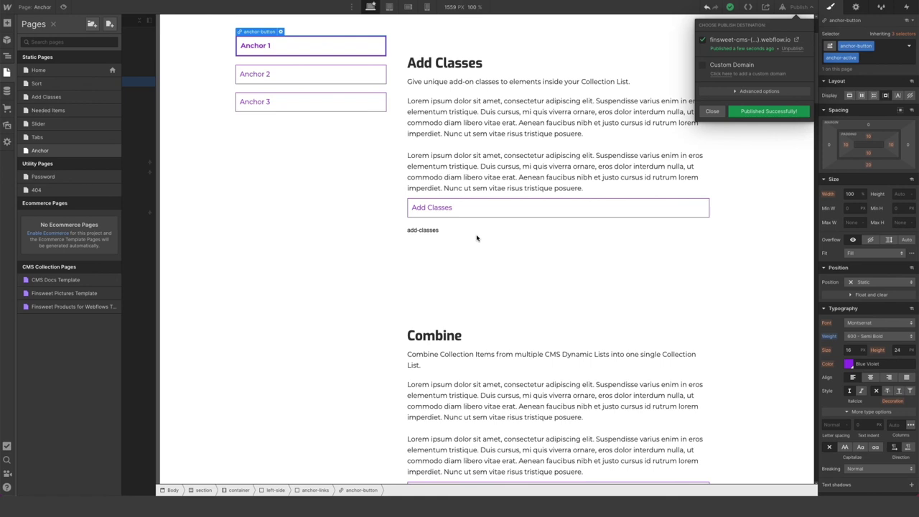
{"action": "left_click", "coordinate": [467, 226]}
{"action": "key", "text": "z"}
{"action": "left_click", "coordinate": [463, 223]}
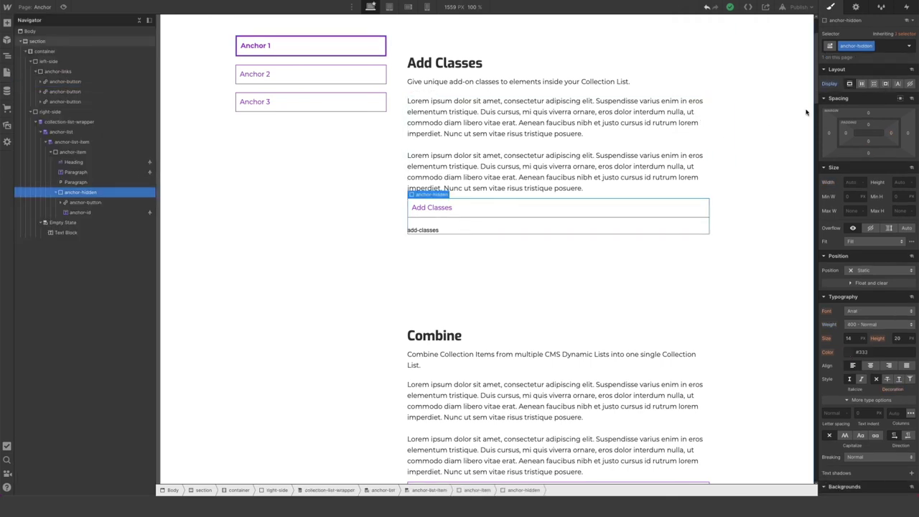
{"action": "left_click", "coordinate": [909, 84]}
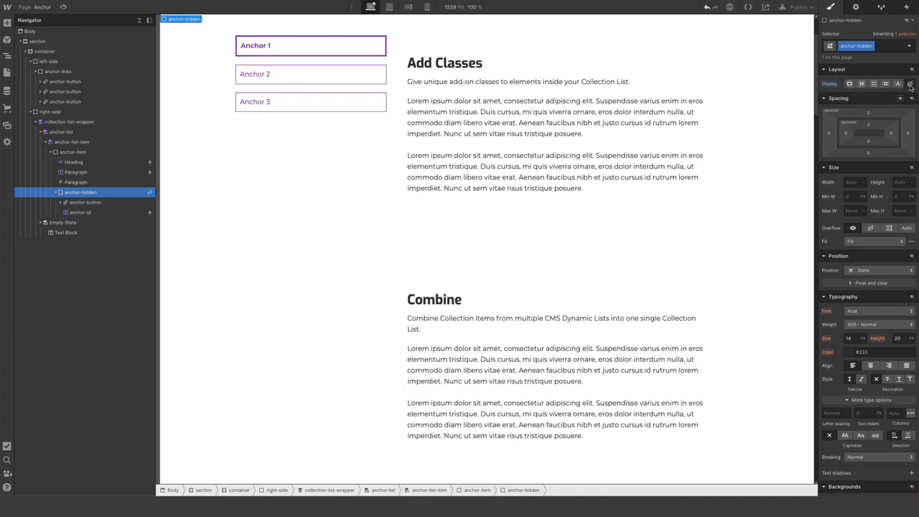
{"action": "left_click", "coordinate": [797, 6]}
{"action": "left_click", "coordinate": [769, 111]}
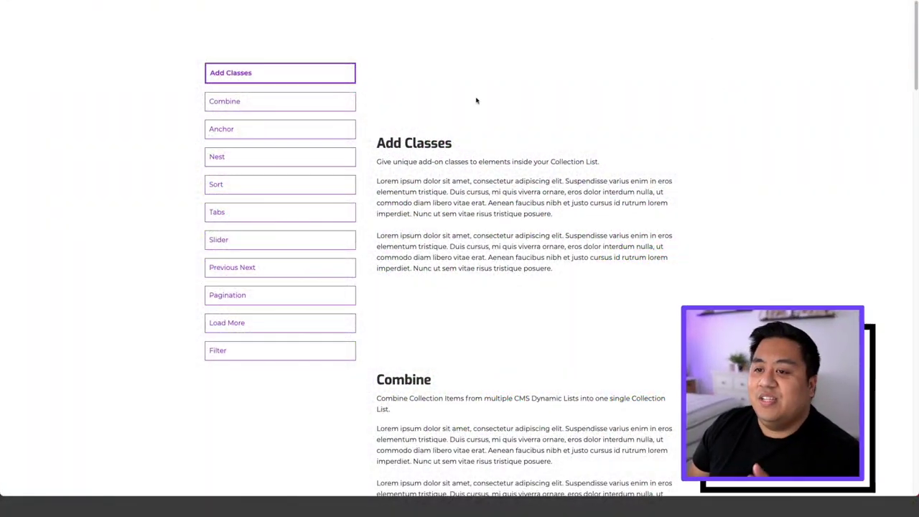
On the published Anchor page, test the Combine, Anchor, Nest and Add Classes sidebar links and check the active highlight while scrolling
{"action": "left_click", "coordinate": [232, 100]}
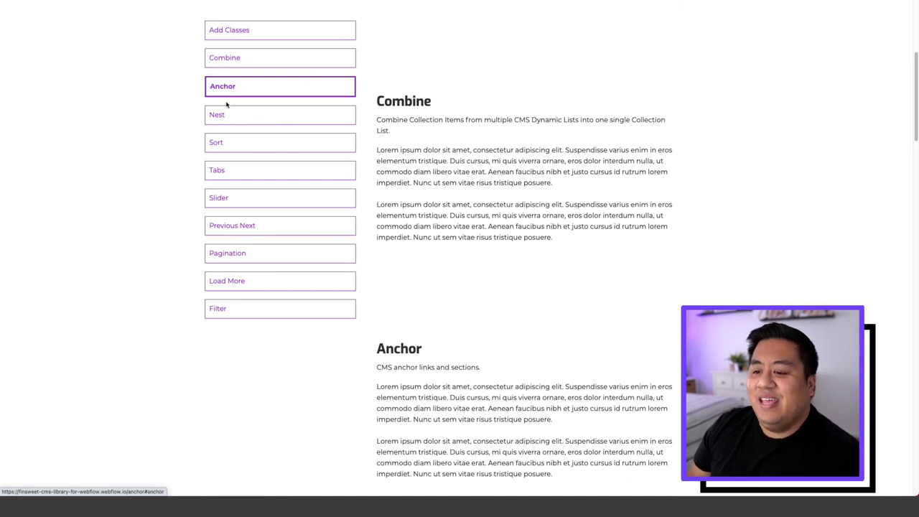
{"action": "left_click", "coordinate": [225, 86]}
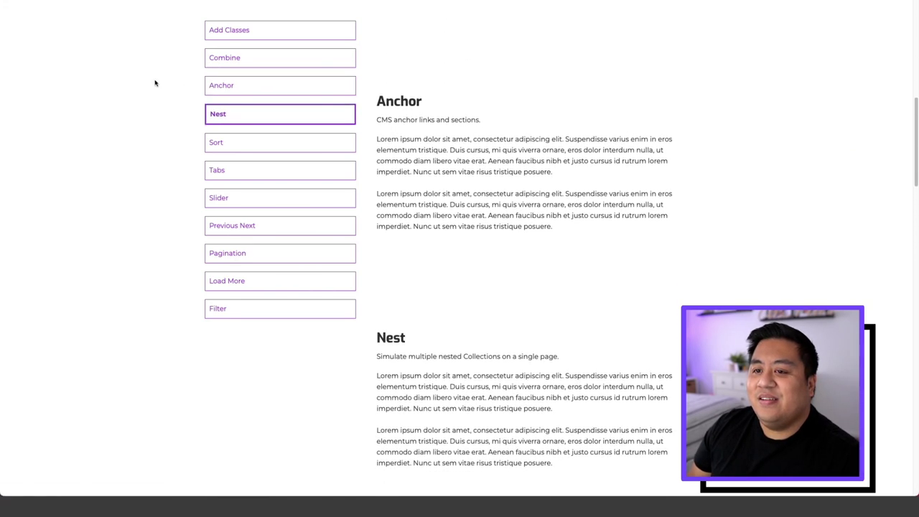
{"action": "left_click", "coordinate": [213, 112]}
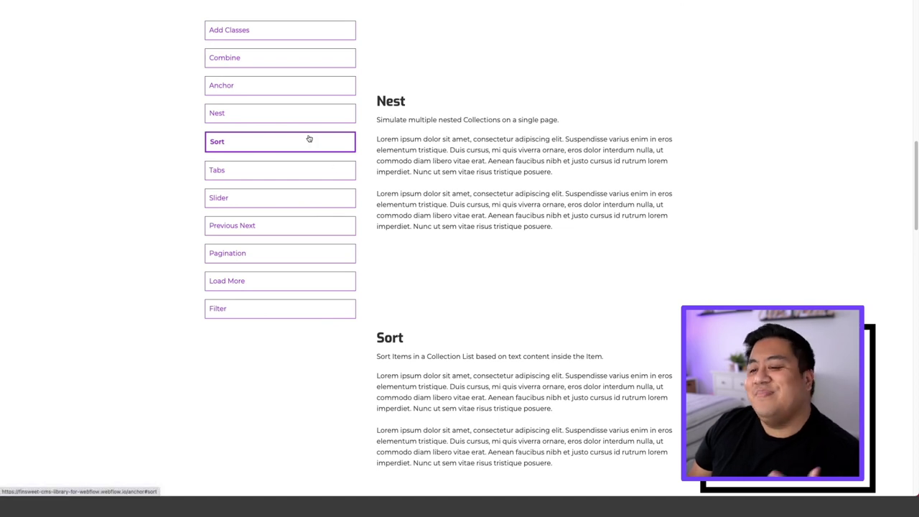
{"action": "left_click", "coordinate": [263, 37]}
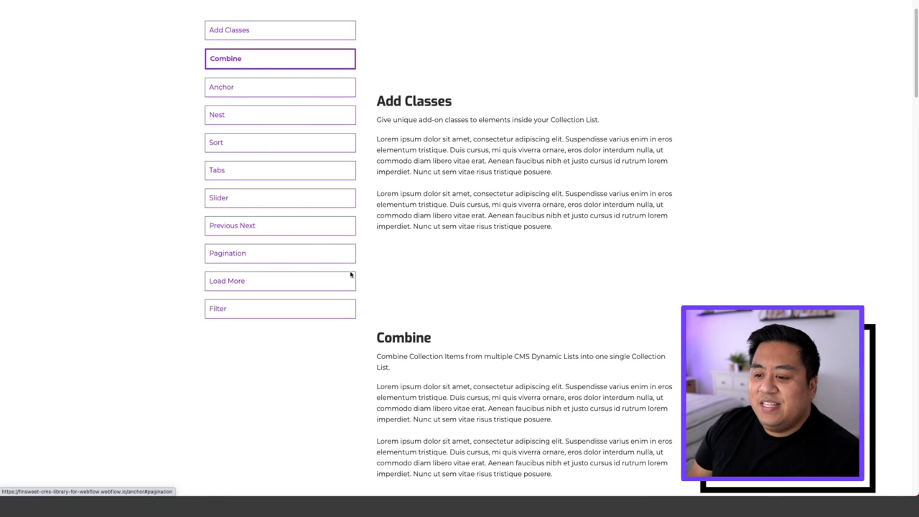
{"action": "scroll", "coordinate": [401, 185], "scroll_direction": "down", "scroll_amount": 1}
{"action": "scroll", "coordinate": [401, 185], "scroll_direction": "down", "scroll_amount": 3}
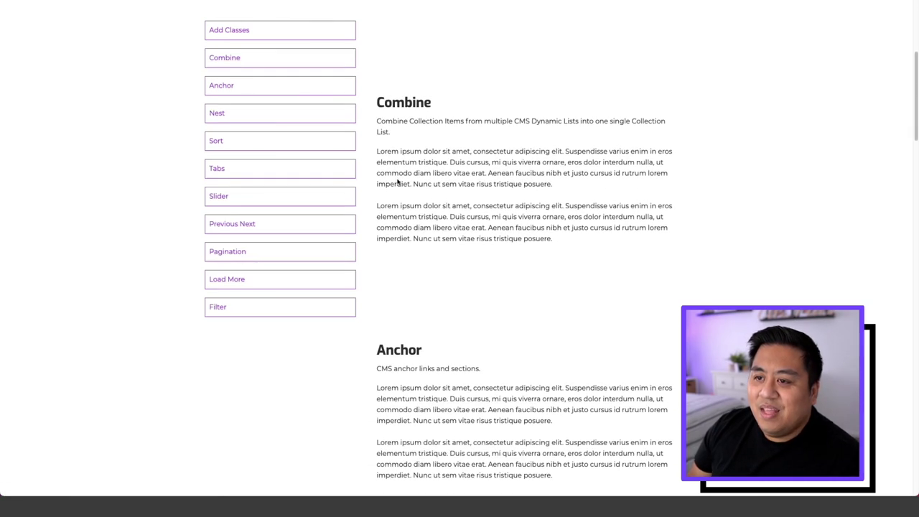
{"action": "scroll", "coordinate": [397, 182], "scroll_direction": "down", "scroll_amount": 1}
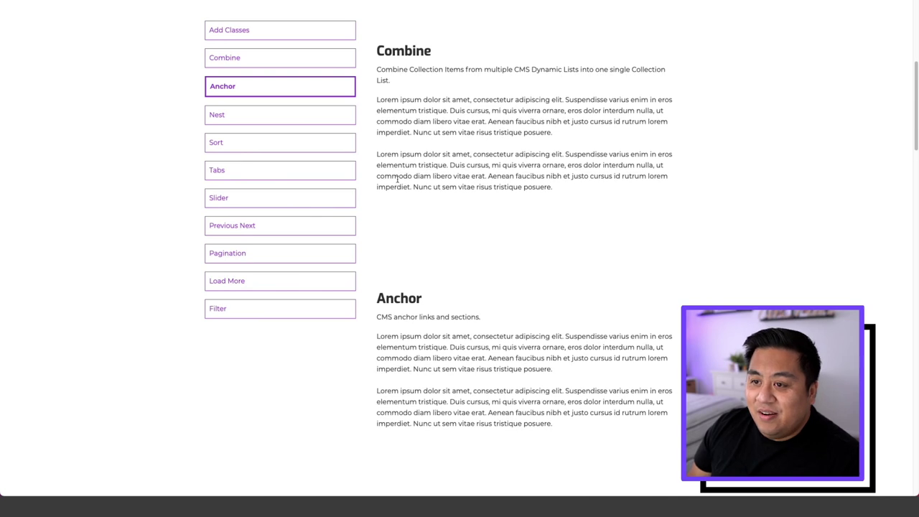
{"action": "scroll", "coordinate": [397, 179], "scroll_direction": "up", "scroll_amount": 1}
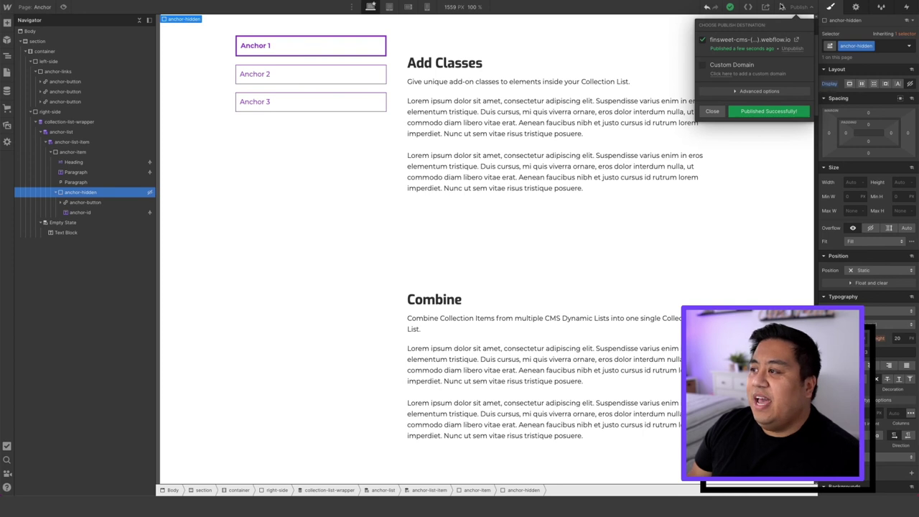
Try a 50 px bottom margin on anchor-item in the Webflow Designer and publish the site to test the sidebar links
{"action": "left_click", "coordinate": [781, 7]}
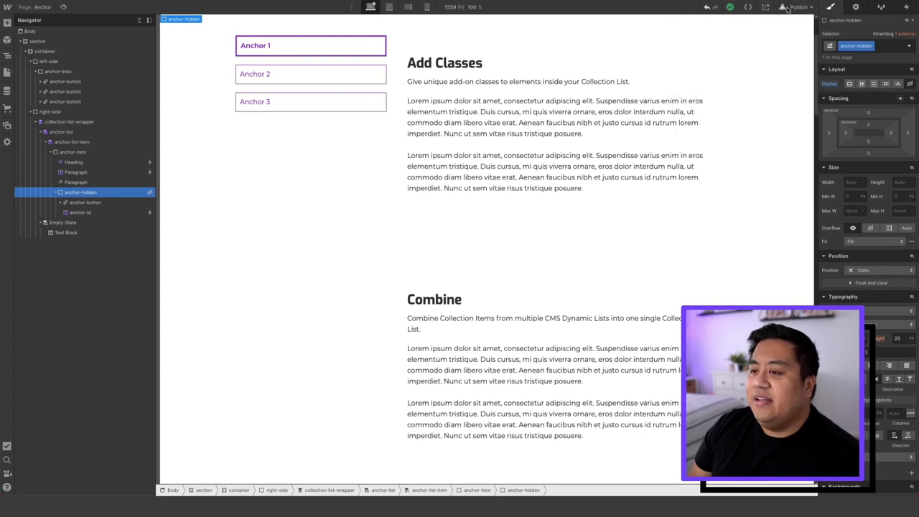
{"action": "left_click", "coordinate": [444, 94]}
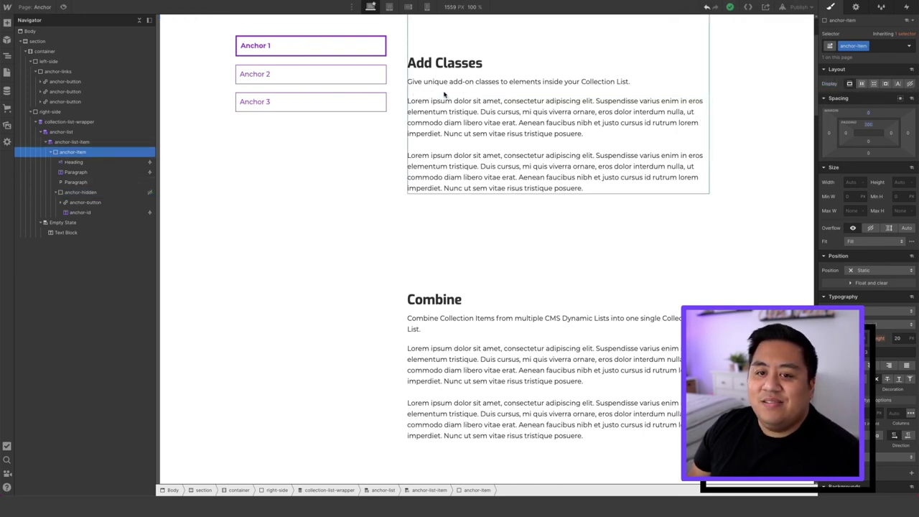
{"action": "left_click", "coordinate": [868, 153]}
{"action": "type", "text": "50"}
{"action": "key", "text": "Return"}
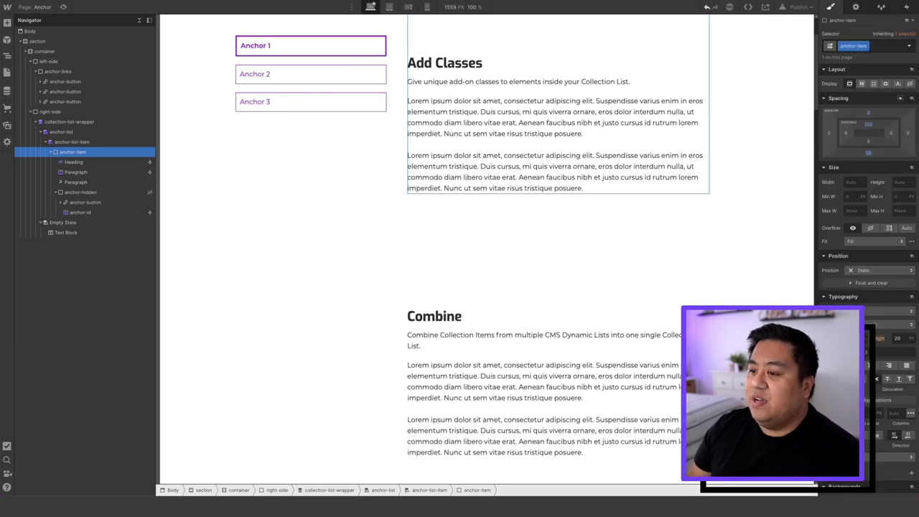
{"action": "left_click", "coordinate": [796, 6]}
{"action": "left_click", "coordinate": [784, 111]}
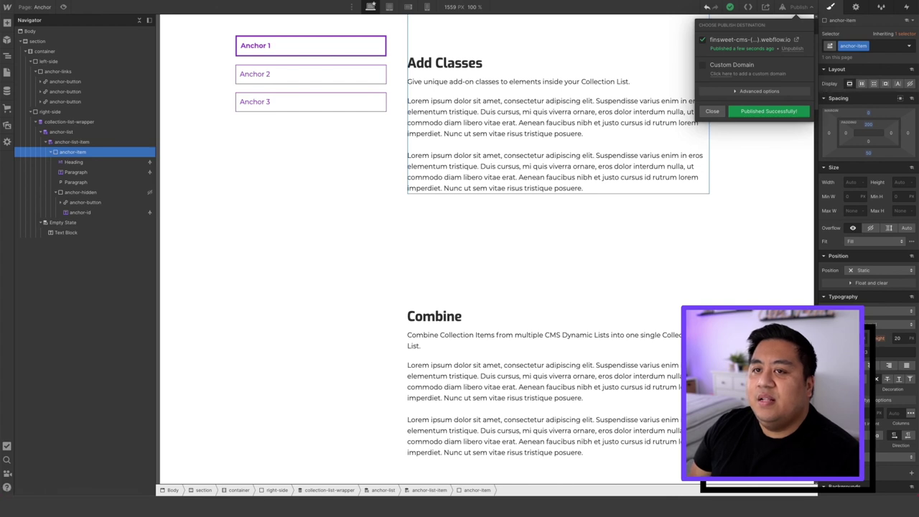
{"action": "left_click", "coordinate": [796, 40]}
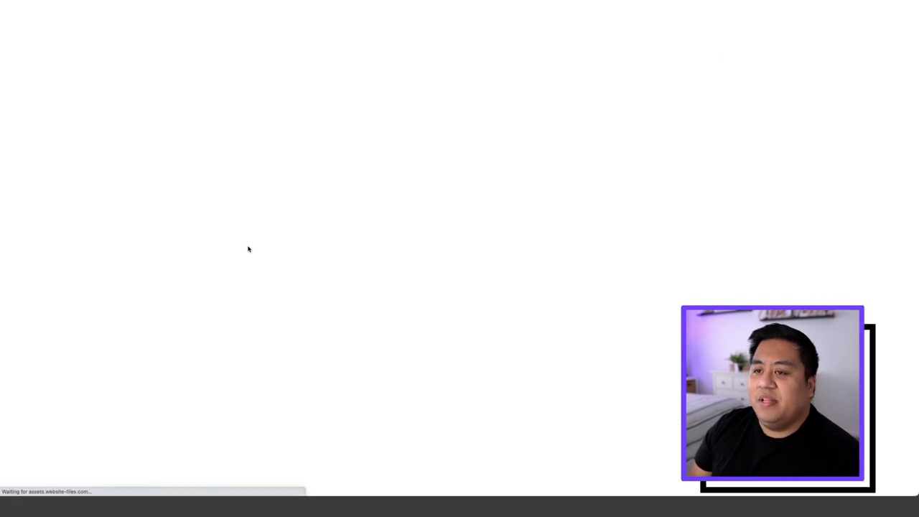
{"action": "left_click", "coordinate": [261, 99]}
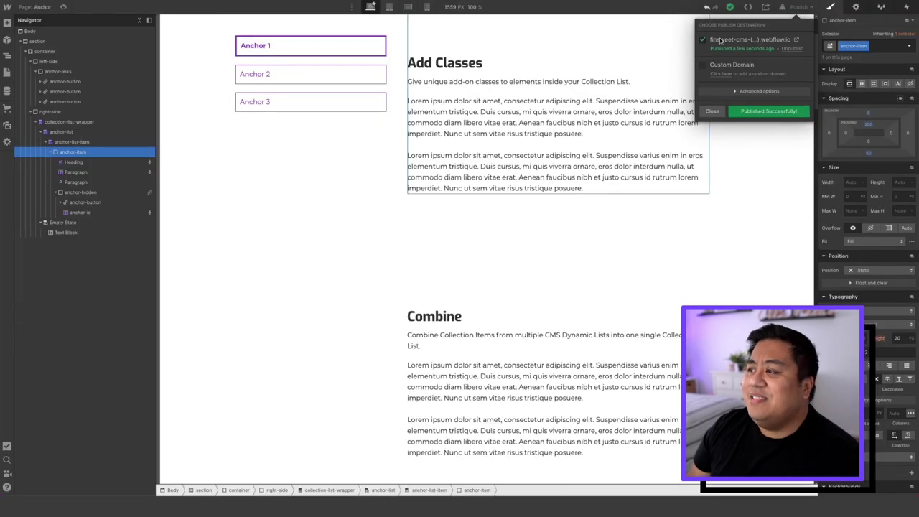
Replace anchor-item's bottom margin with 100 px of bottom padding and publish the site
{"action": "left_click", "coordinate": [769, 171]}
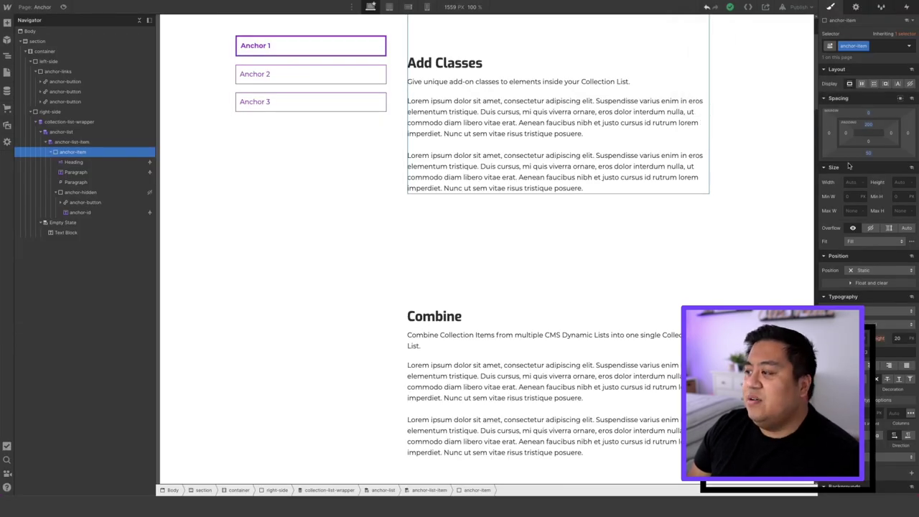
{"action": "left_click", "coordinate": [868, 152], "text": "alt"}
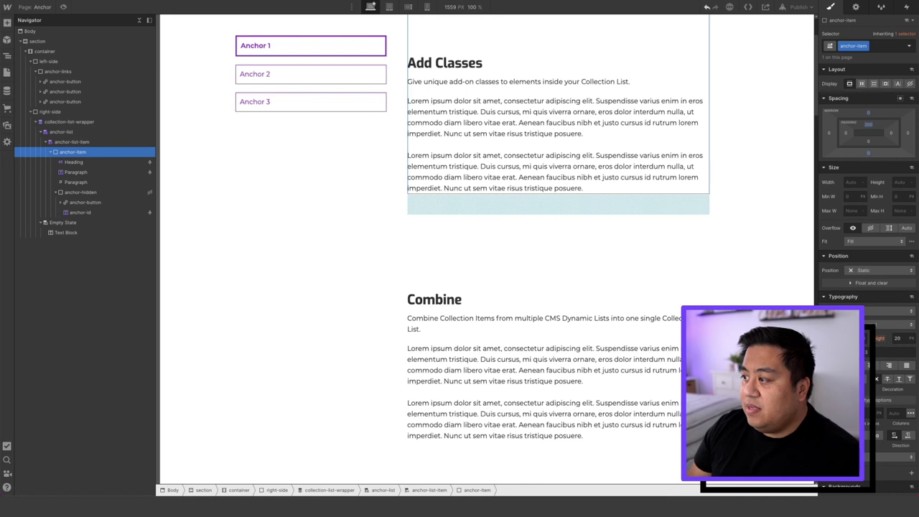
{"action": "left_click", "coordinate": [867, 141]}
{"action": "left_click", "coordinate": [901, 155]}
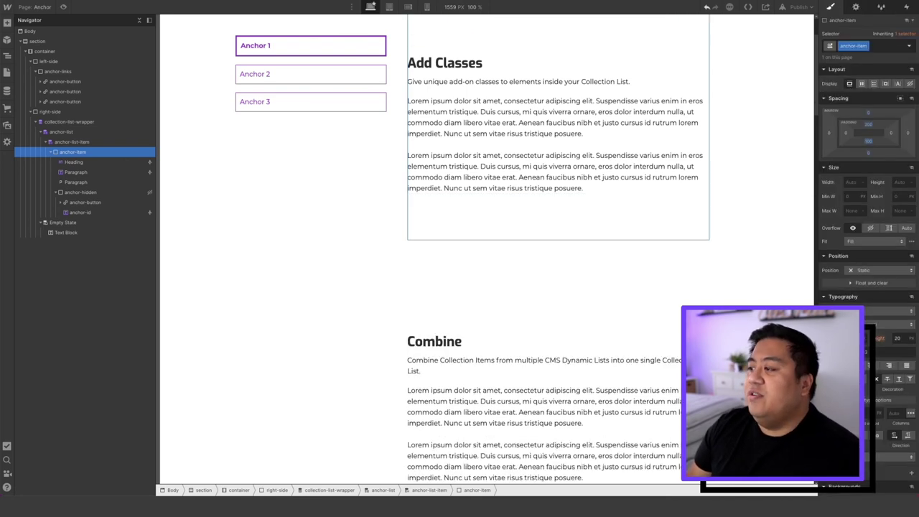
{"action": "left_click", "coordinate": [789, 9]}
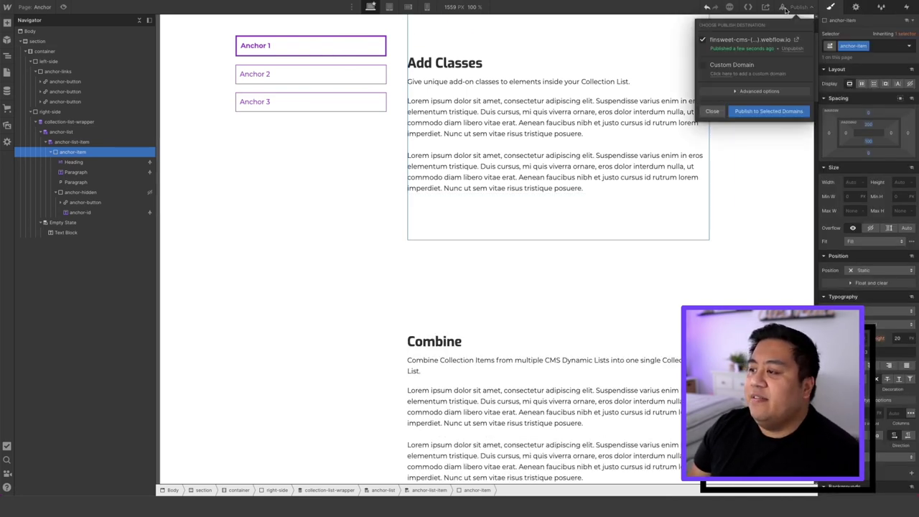
{"action": "left_click", "coordinate": [770, 110]}
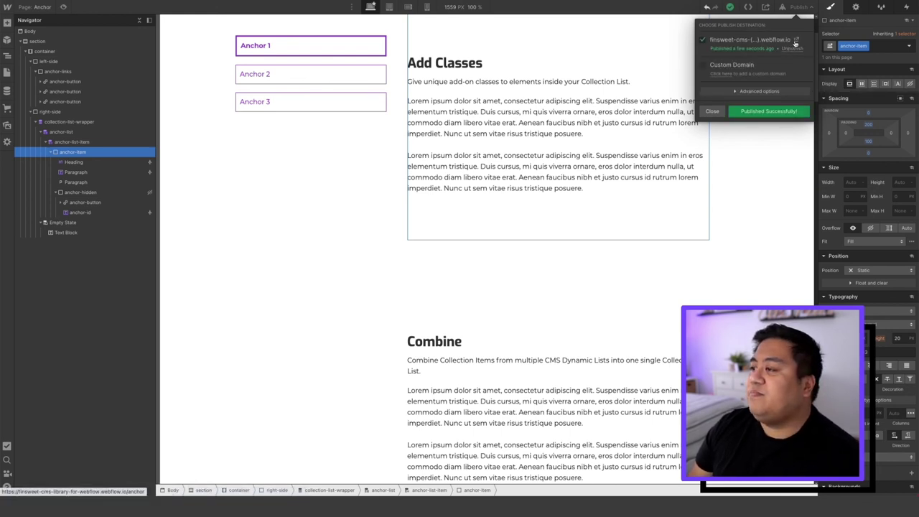
Open the published Anchor page and test the sidebar links down to Filter, checking that each section matches its active highlight
{"action": "left_click", "coordinate": [795, 39]}
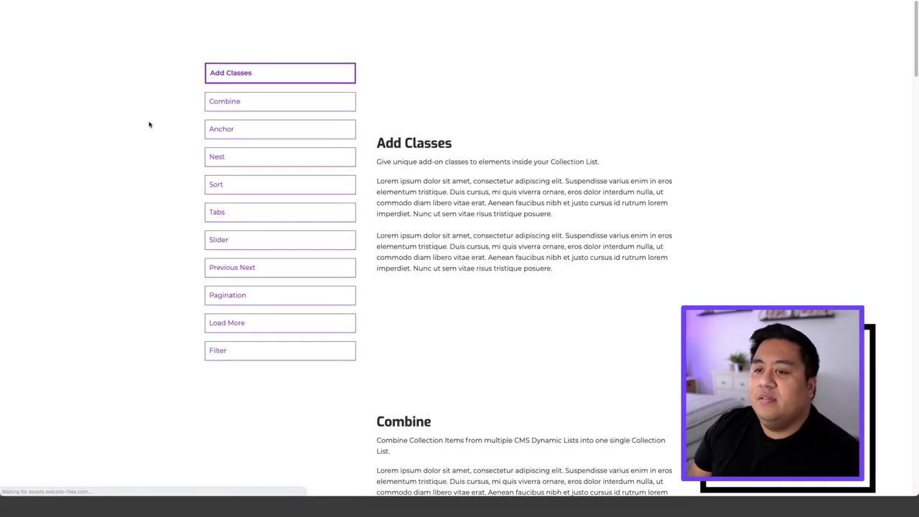
{"action": "scroll", "coordinate": [97, 144], "scroll_direction": "down", "scroll_amount": 5}
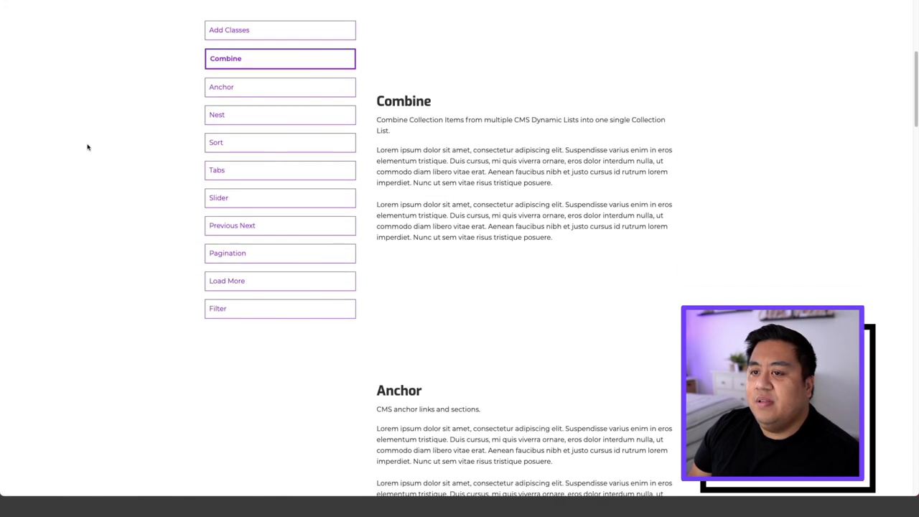
{"action": "left_click", "coordinate": [235, 93]}
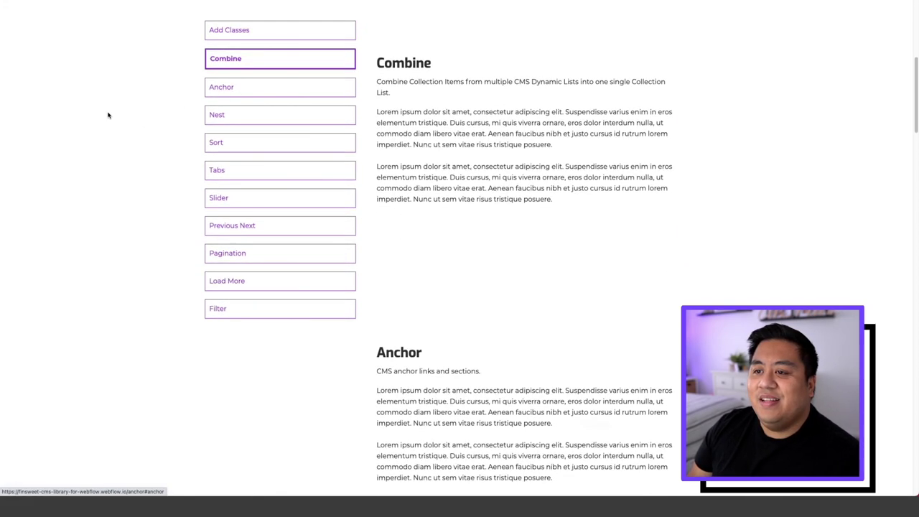
{"action": "left_click", "coordinate": [217, 116]}
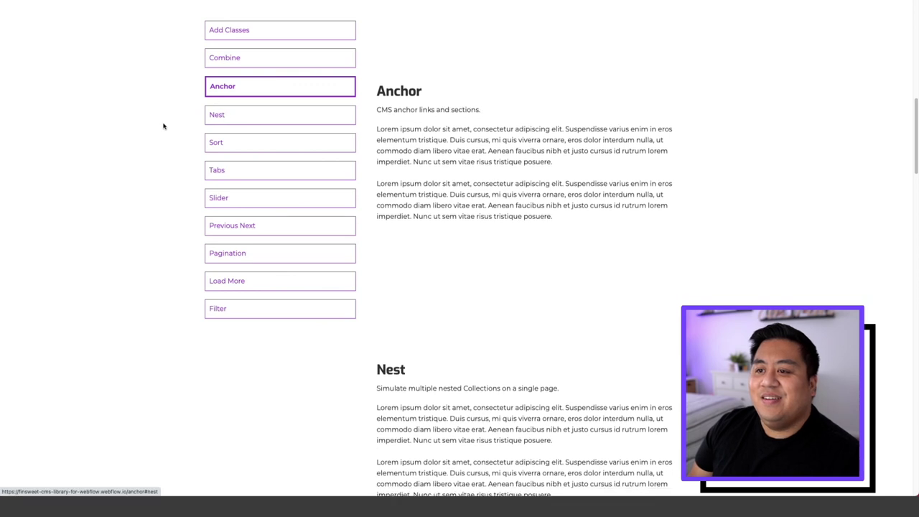
{"action": "scroll", "coordinate": [170, 150], "scroll_direction": "down", "scroll_amount": 5}
{"action": "scroll", "coordinate": [220, 171], "scroll_direction": "down", "scroll_amount": 3}
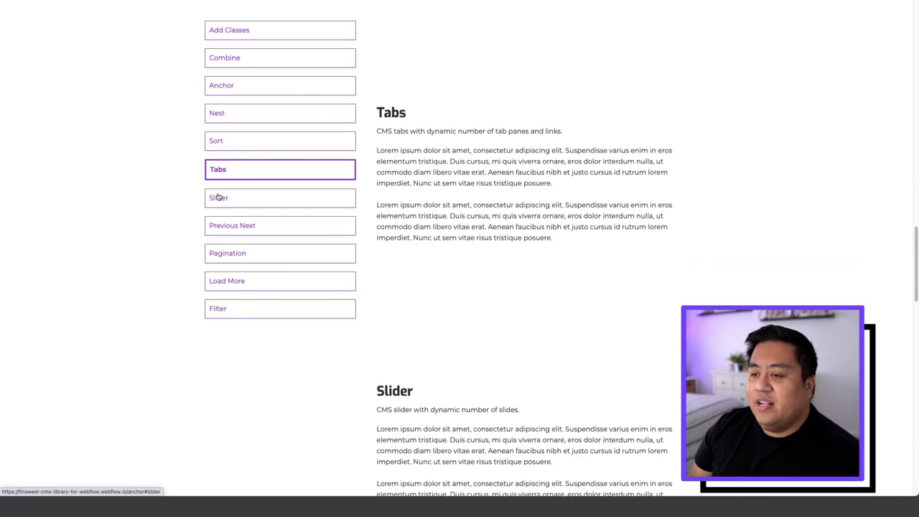
{"action": "left_click", "coordinate": [219, 197]}
{"action": "left_click", "coordinate": [244, 225]}
{"action": "left_click", "coordinate": [250, 252]}
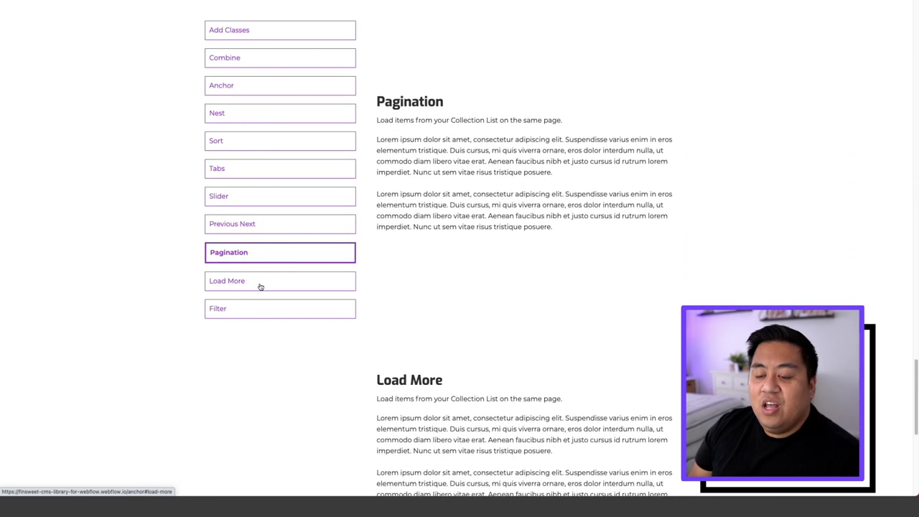
{"action": "left_click", "coordinate": [260, 287]}
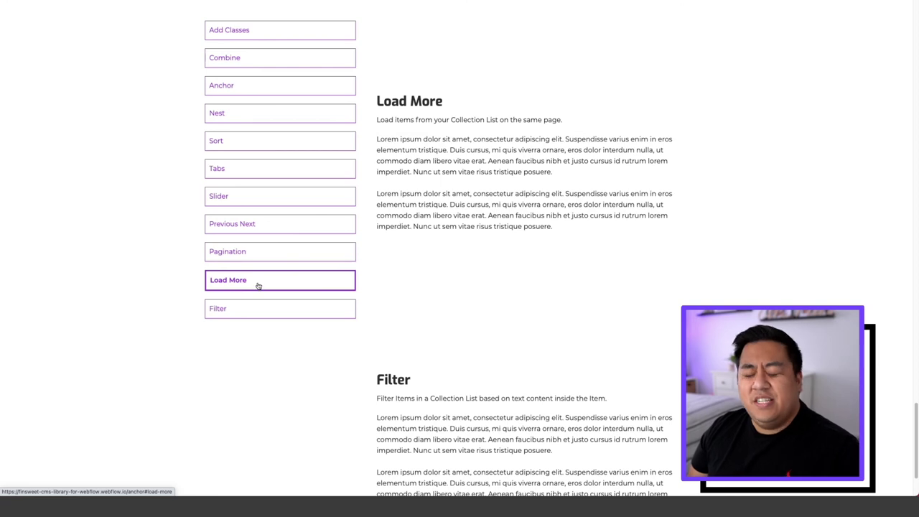
{"action": "left_click", "coordinate": [268, 317]}
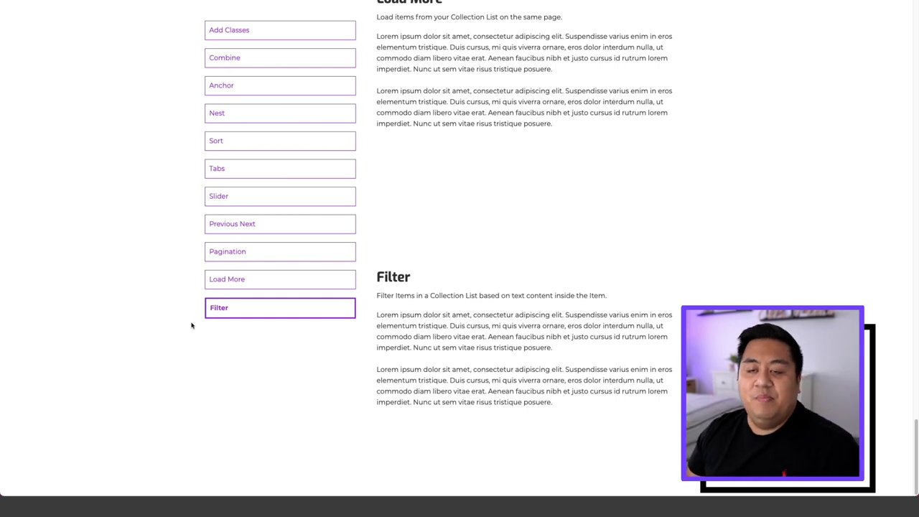
{"action": "left_click", "coordinate": [241, 255]}
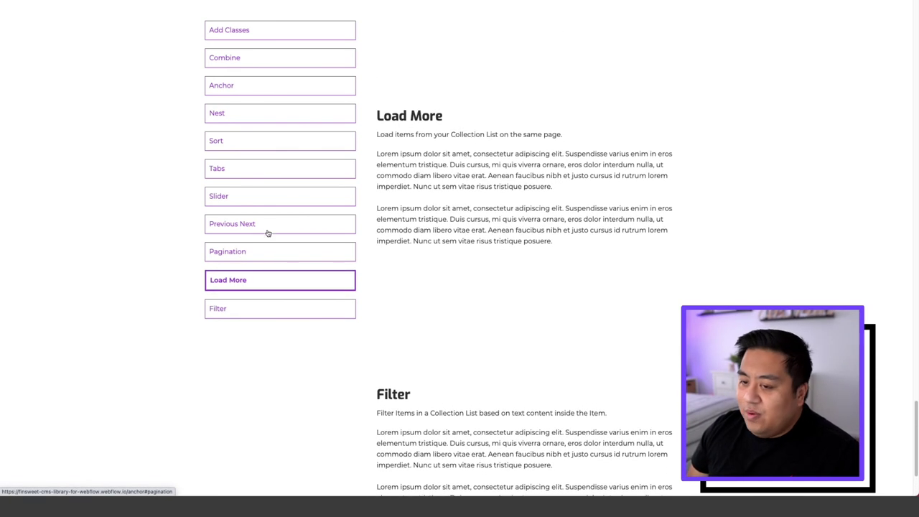